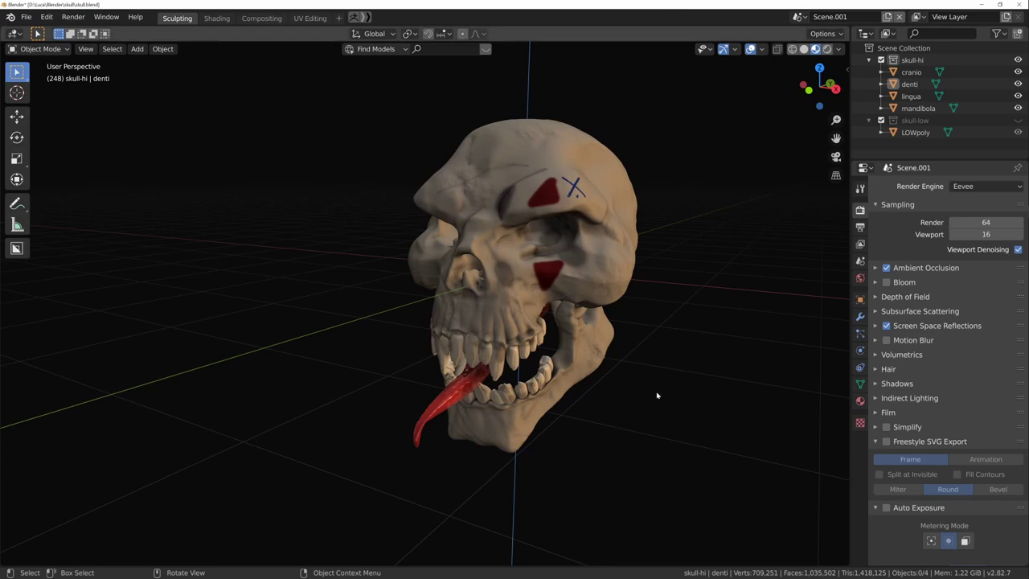
- Select the cranio object, enter Edit Mode and select all its vertices
middle_click_drag(659, 385, 612, 397)
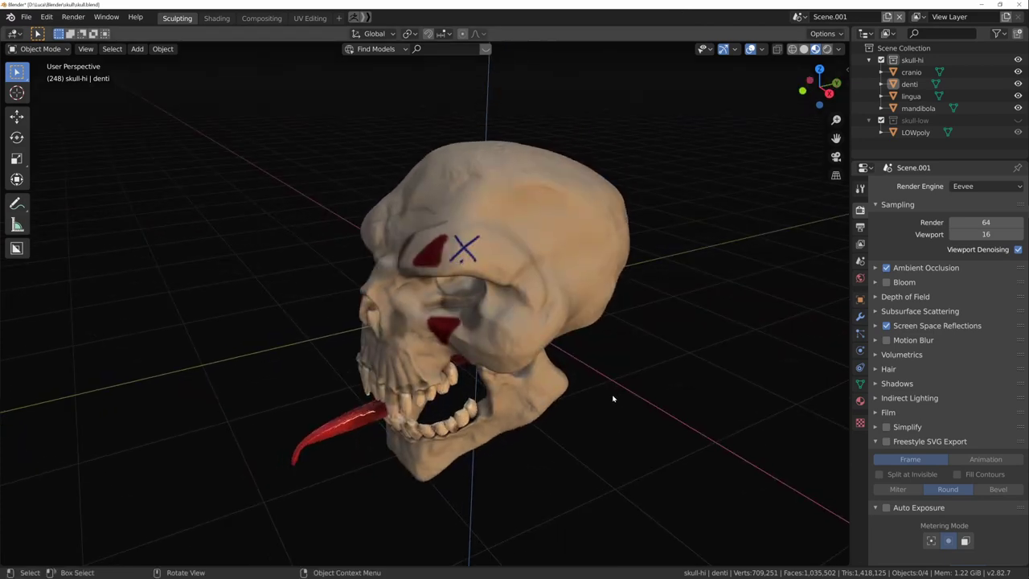
mouse_move(605, 414)
middle_mouse_down()
mouse_move(650, 400)
mouse_move(636, 413)
mouse_move(581, 416)
mouse_move(622, 390)
mouse_move(612, 377)
mouse_move(666, 395)
mouse_move(583, 316)
middle_mouse_up()
scroll(666, 395, "up", 2)
left_click(587, 374)
middle_click_drag(587, 374, 619, 315)
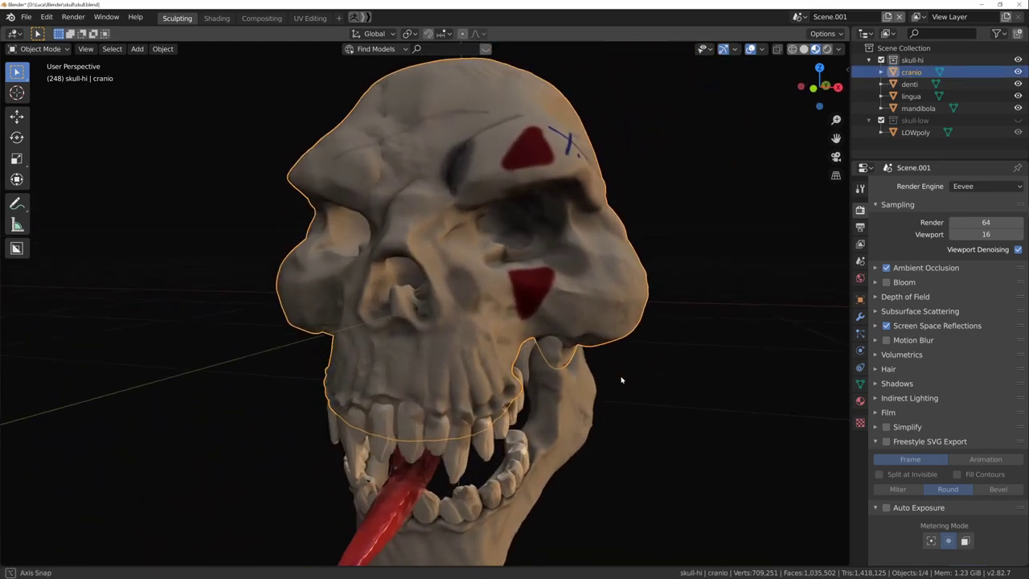
key("Tab")
middle_click_drag(622, 367, 609, 408)
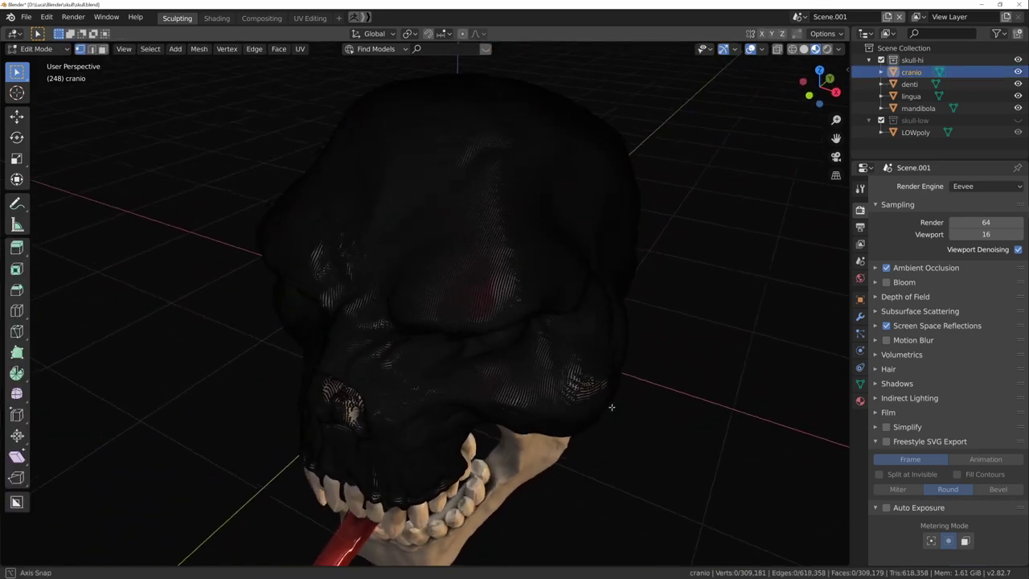
key("a")
- Inspect the dense cranium mesh, exit Edit Mode, and bring up the mode pie menu for mandibola
scroll(607, 339, "up", 4)
scroll(607, 339, "up", 3)
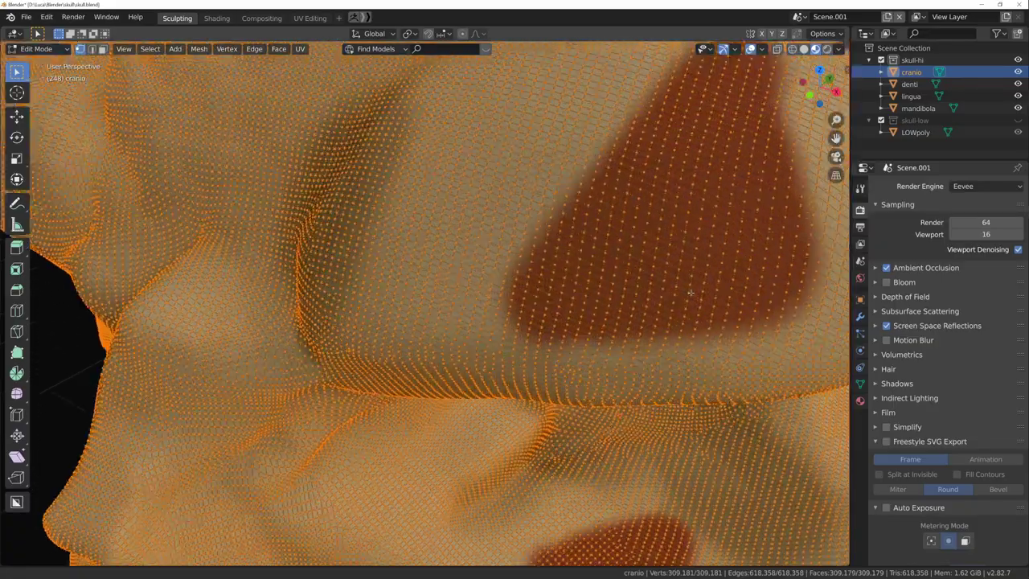
mouse_move(607, 339)
middle_mouse_down()
mouse_move(665, 302)
mouse_move(557, 346)
mouse_move(608, 370)
middle_mouse_up()
scroll(666, 301, "down", 4)
scroll(665, 301, "down", 3)
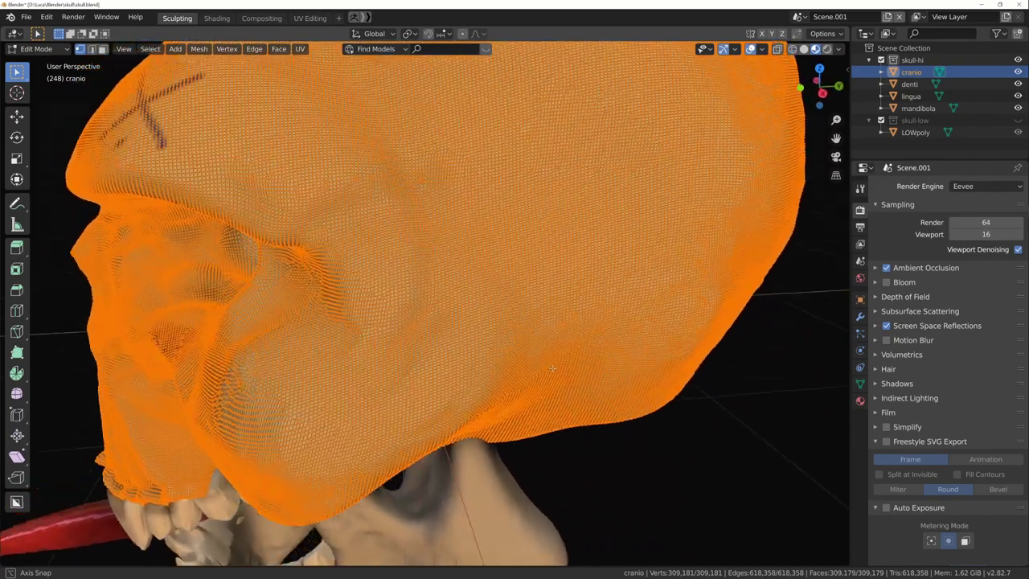
key("Tab")
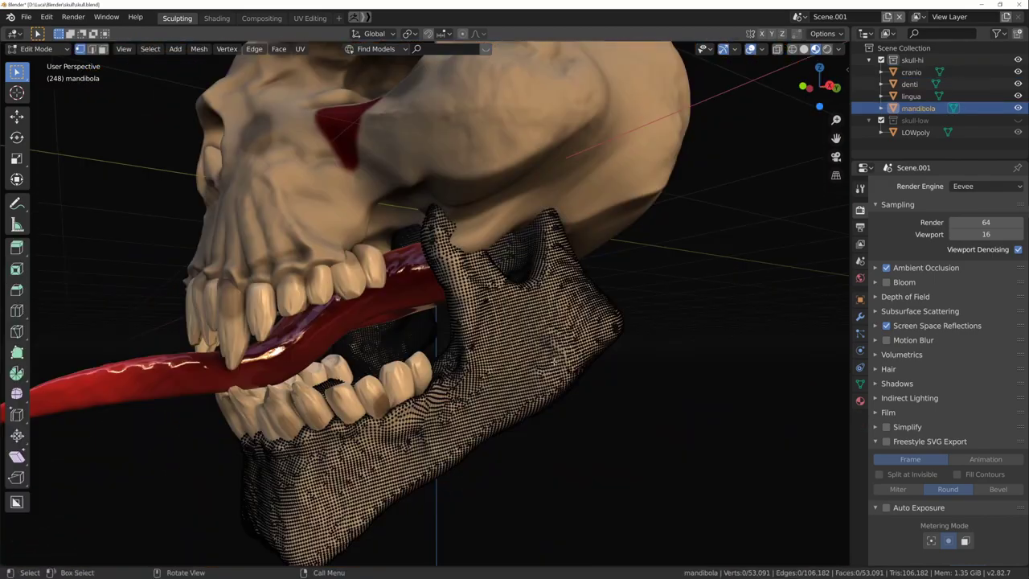
key("Tab")
key("ctrl+Tab")
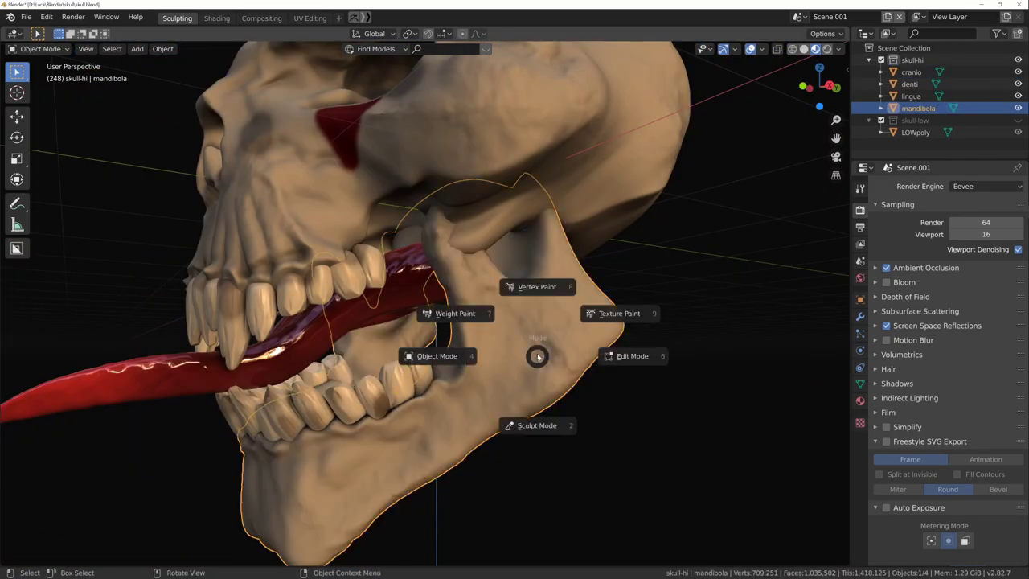
- Switch the jaw to Vertex Paint without selection masking and paint a green ring around the blue dot
left_click(538, 287)
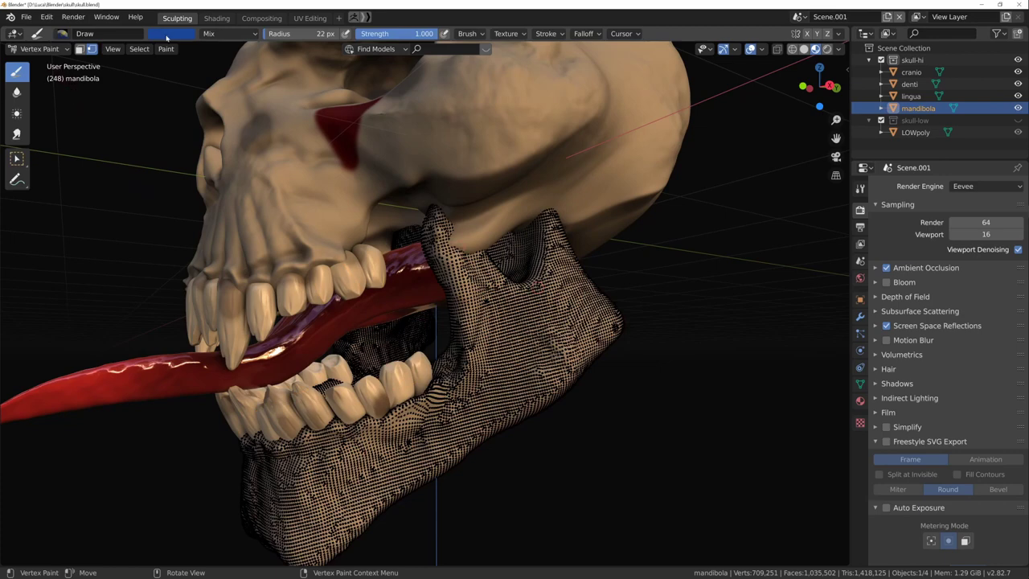
left_click(91, 49)
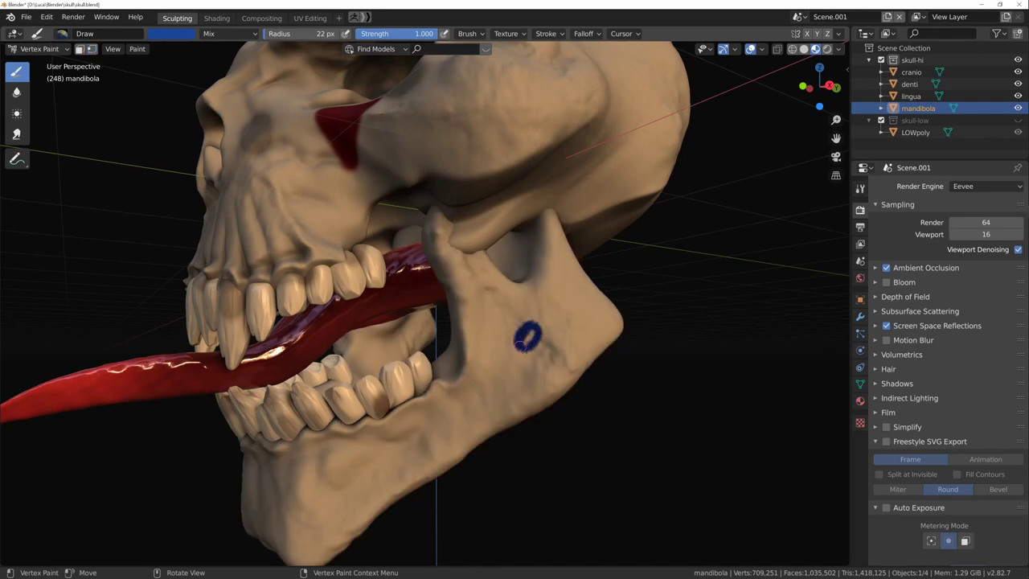
right_click(533, 338)
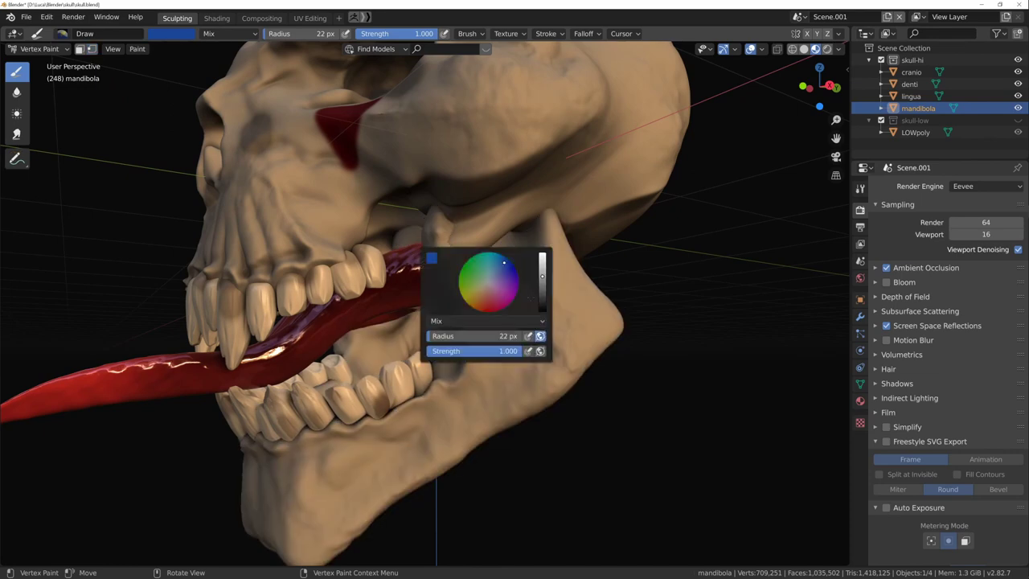
left_click(528, 336)
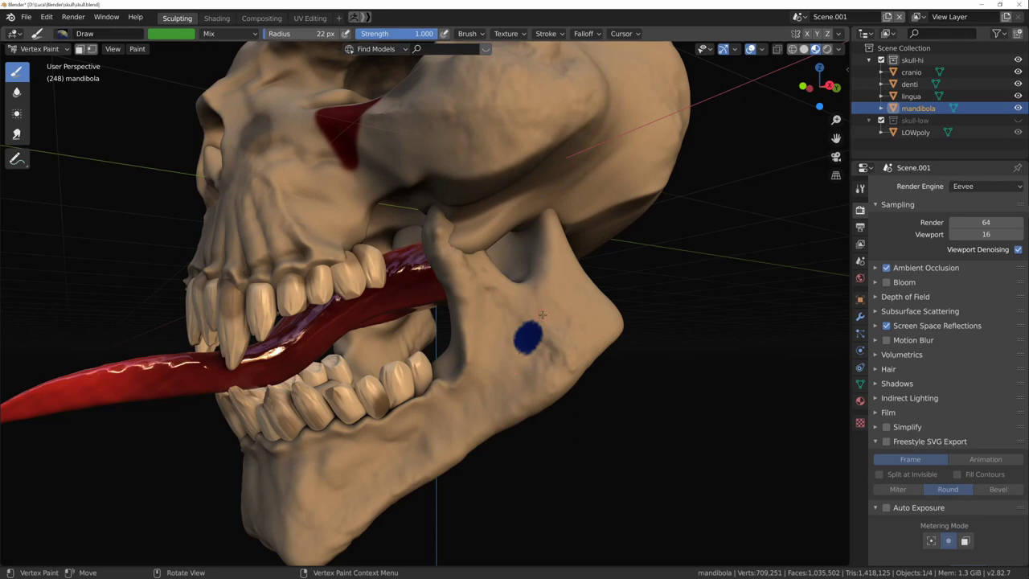
mouse_move(506, 344)
middle_mouse_down()
mouse_move(640, 395)
mouse_move(622, 377)
mouse_move(563, 386)
middle_mouse_up()
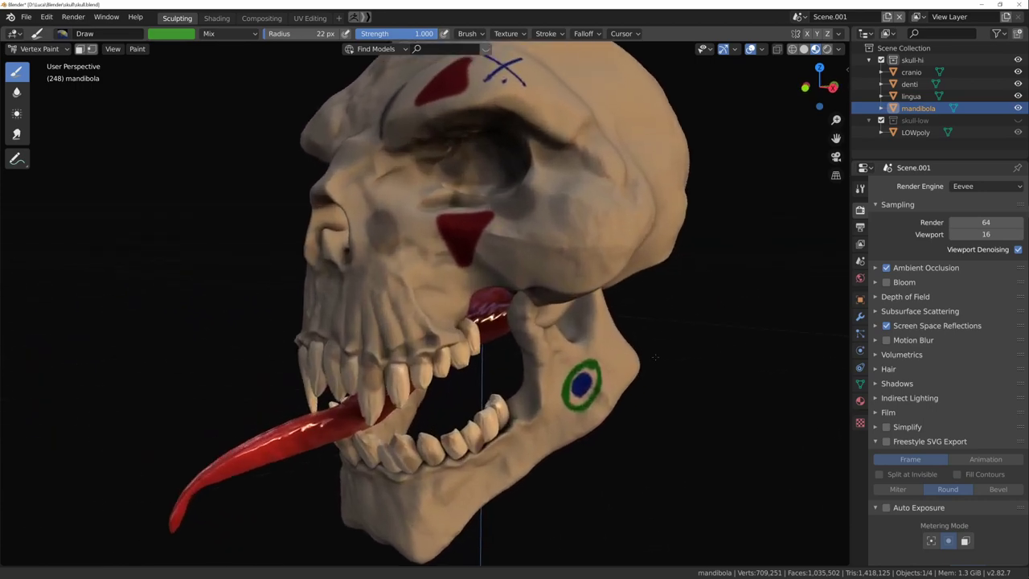
- Enter Edit Mode on the jaw and examine the painted circle up close
scroll(546, 394, "up", 3)
scroll(521, 400, "up", 3)
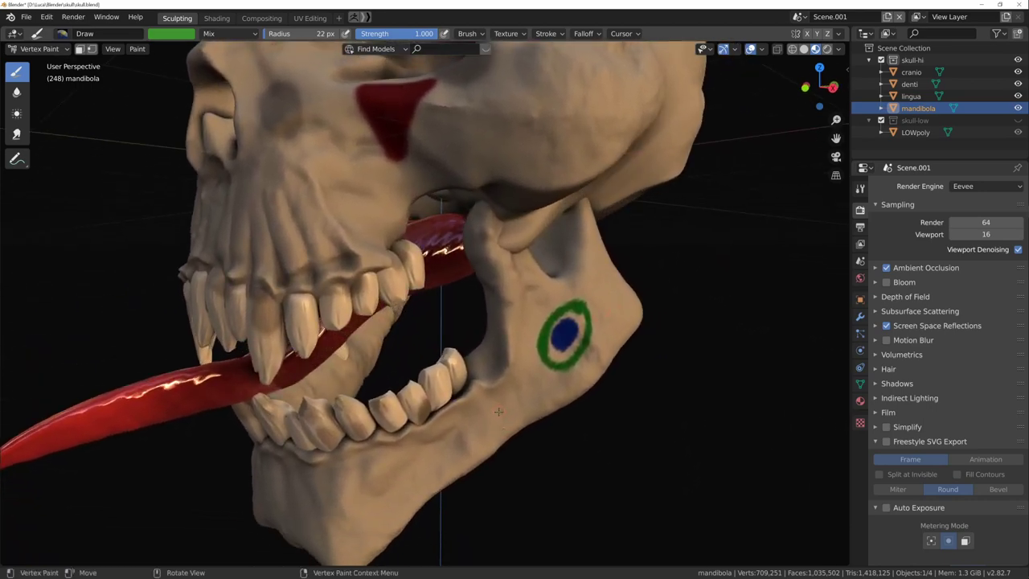
scroll(498, 411, "down", 3)
scroll(498, 411, "down", 2)
mouse_move(498, 411)
middle_mouse_down()
mouse_move(587, 411)
mouse_move(546, 322)
middle_mouse_up()
scroll(530, 273, "up", 2)
scroll(519, 241, "up", 3)
scroll(510, 230, "up", 3)
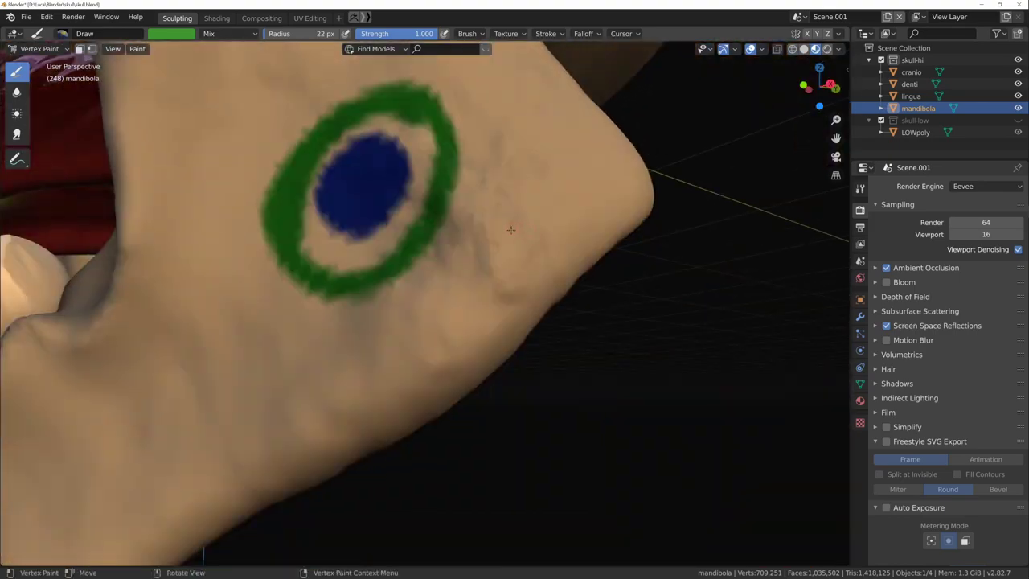
key("Tab")
scroll(510, 295, "down", 2)
middle_click_drag(510, 295, 450, 270)
scroll(450, 270, "up", 4)
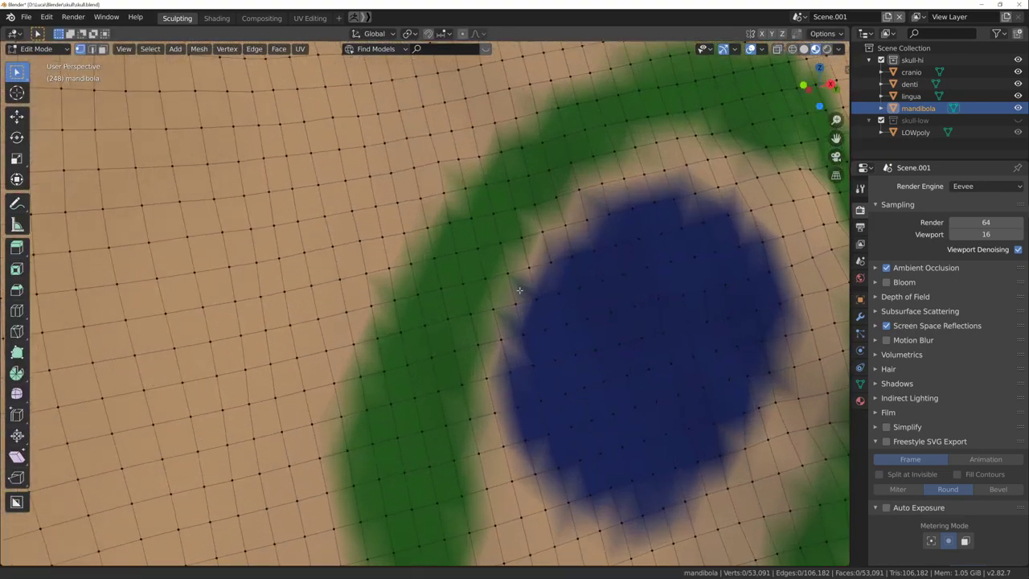
scroll(414, 252, "up", 2)
scroll(453, 299, "down", 3)
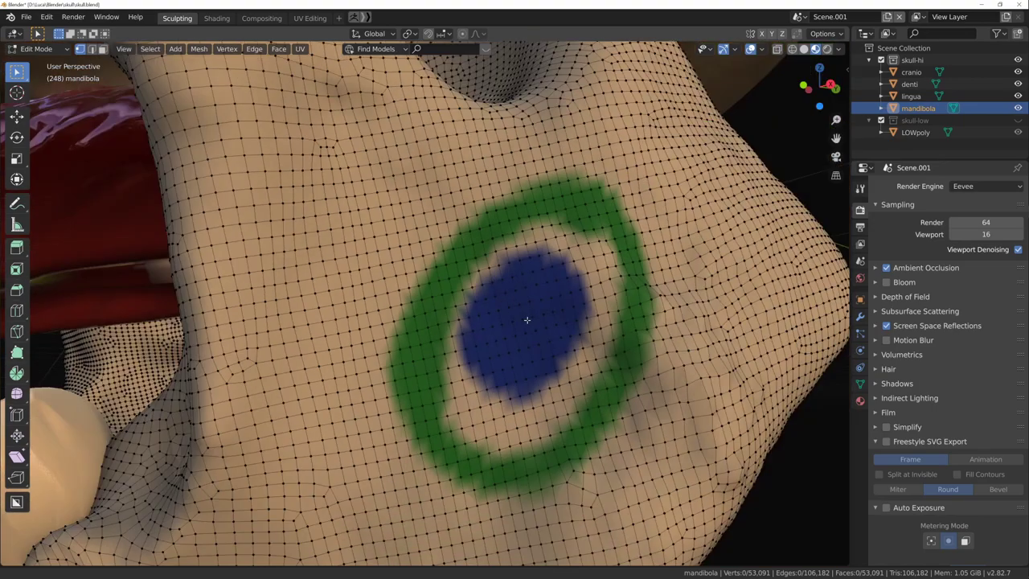
scroll(466, 313, "down", 2)
scroll(478, 326, "down", 1)
scroll(489, 337, "down", 2)
- Return the jaw to Object Mode, view the whole skull, and deselect the jaw
key("Tab")
scroll(488, 336, "down", 2)
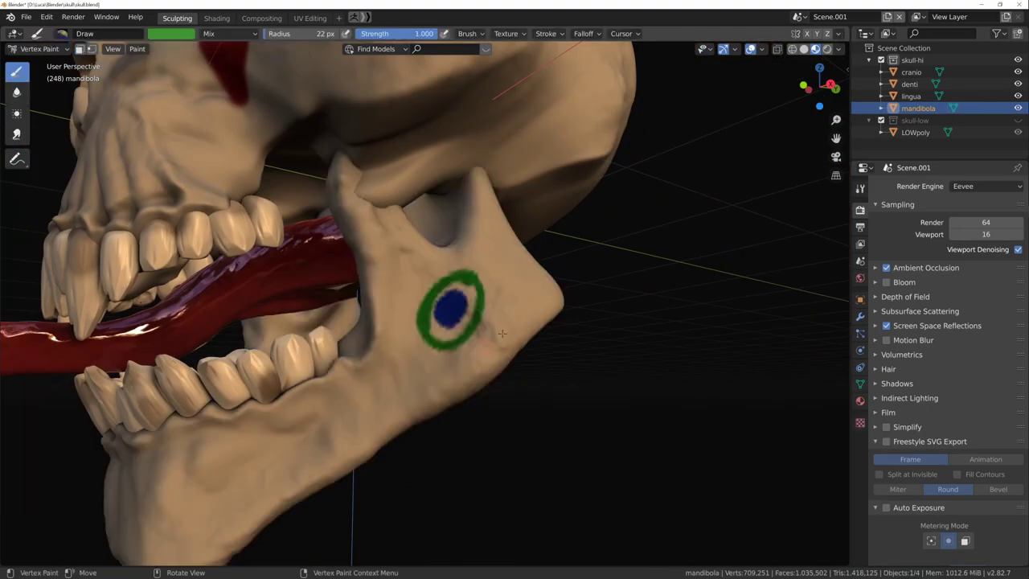
middle_click_drag(489, 337, 563, 346)
scroll(562, 345, "down", 3)
left_click(648, 359)
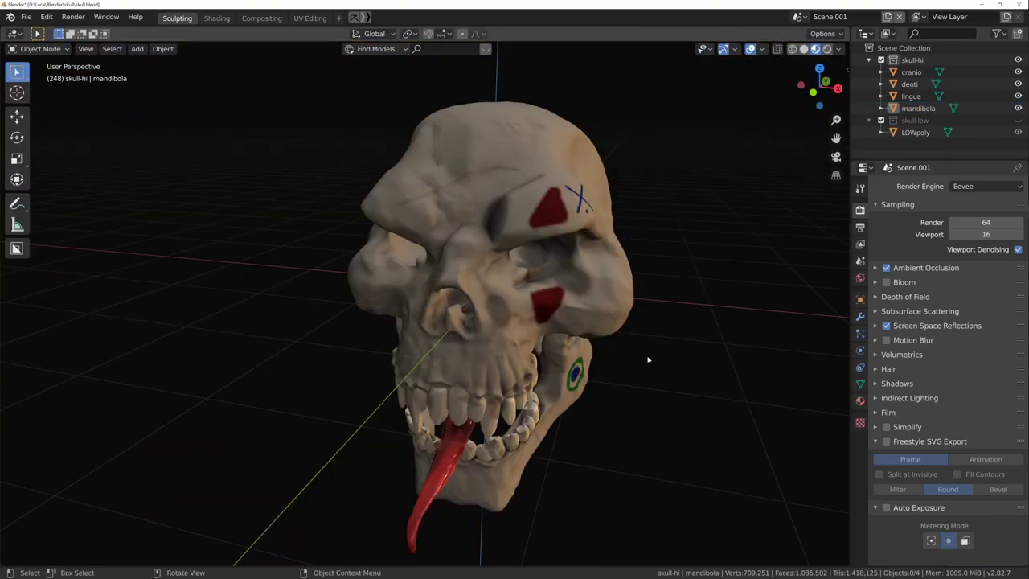
- Orbit around the painted skull until it faces the viewer
mouse_move(662, 383)
middle_mouse_down()
mouse_move(615, 402)
mouse_move(625, 396)
middle_mouse_up()
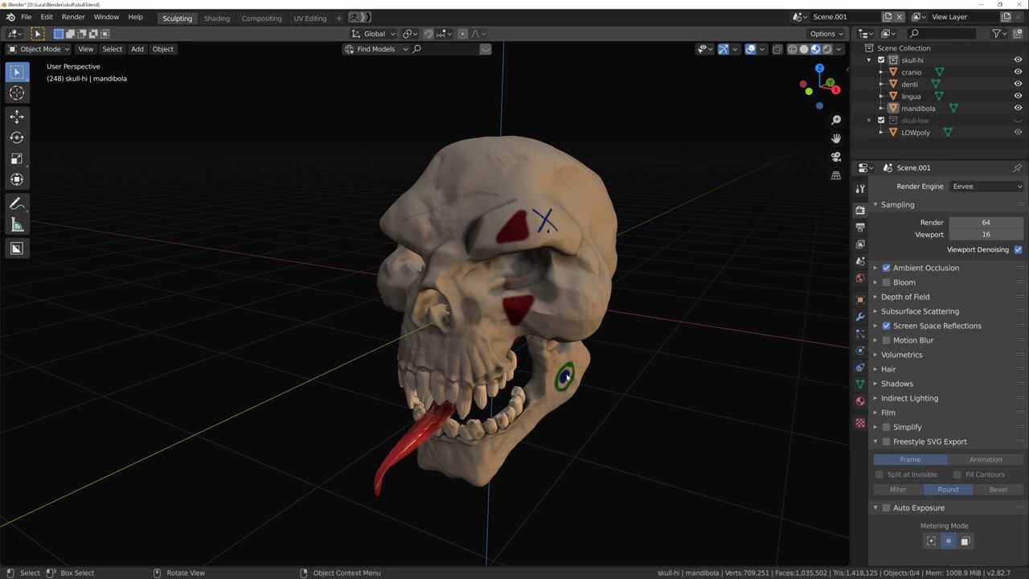
mouse_move(627, 342)
middle_mouse_down()
mouse_move(586, 342)
mouse_move(635, 342)
mouse_move(625, 355)
middle_mouse_up()
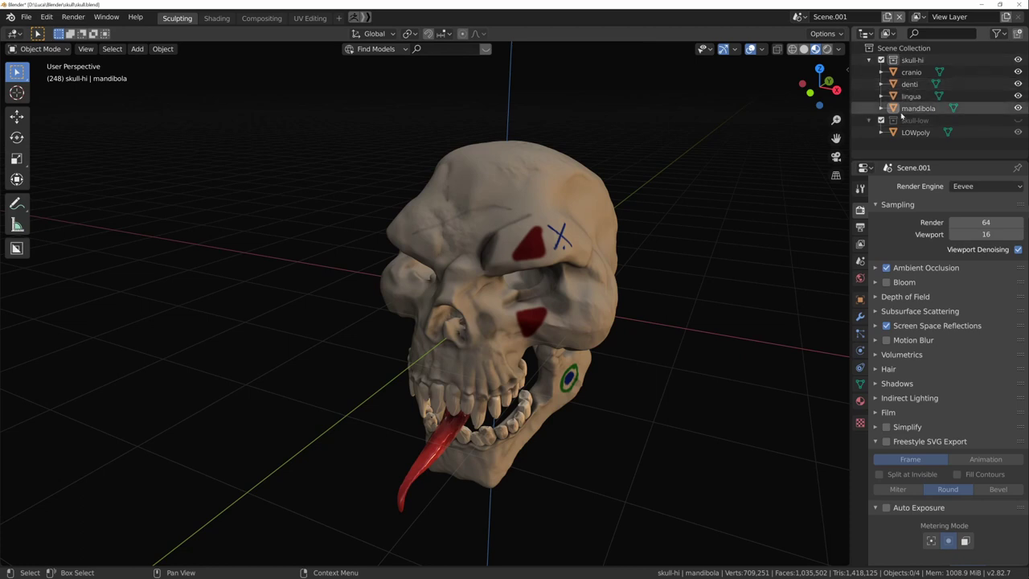
middle_click_drag(562, 306, 659, 303)
- Hide skull-hi, show skull-low, and put the LOWpoly skull into Edit Mode
left_click(1018, 59)
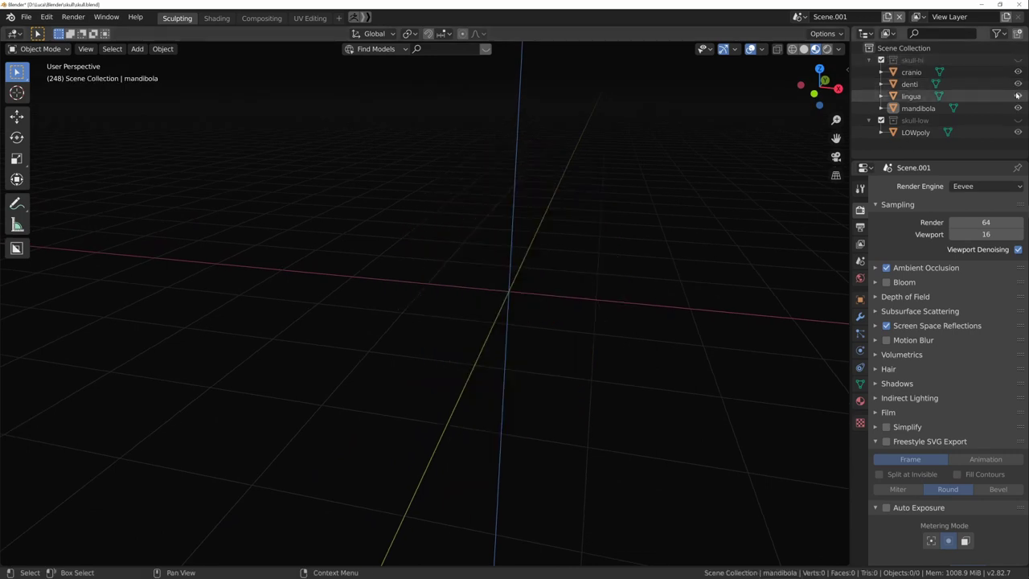
left_click(1017, 120)
middle_click_drag(654, 338, 619, 333)
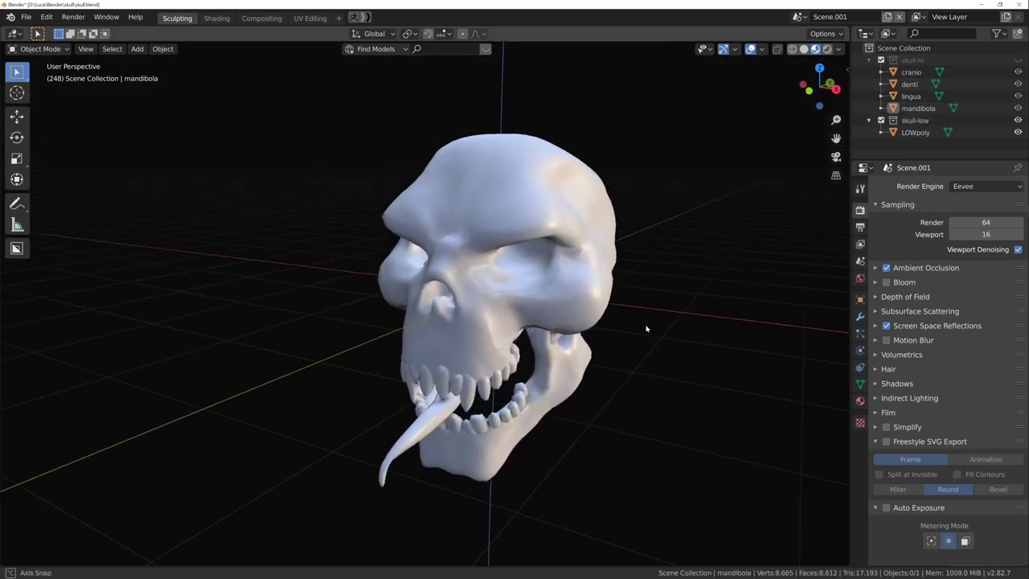
key("Tab")
key("Tab")
left_click(915, 132)
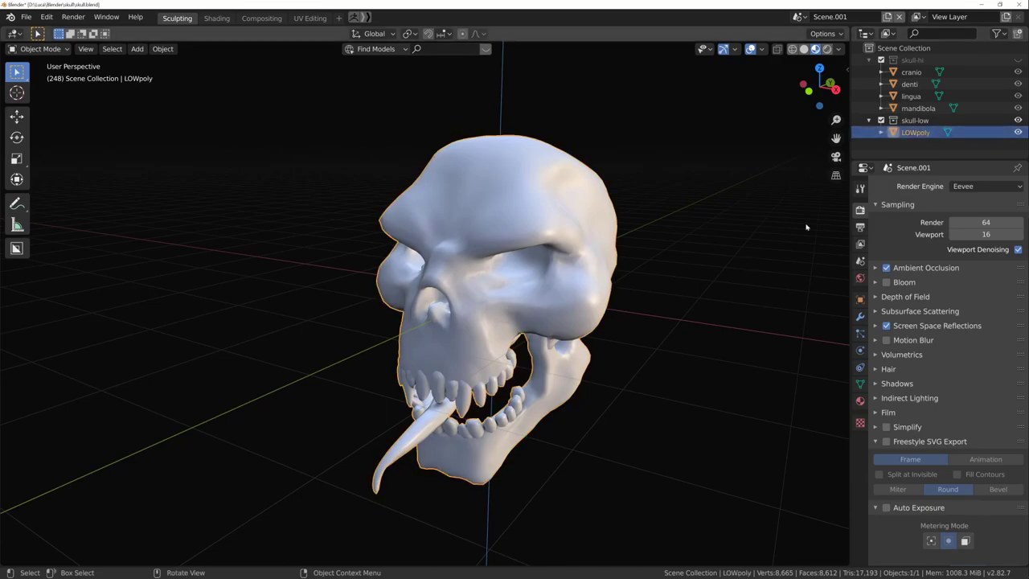
key("Tab")
mouse_move(586, 356)
middle_mouse_down()
mouse_move(690, 331)
mouse_move(620, 346)
mouse_move(612, 320)
mouse_move(653, 362)
mouse_move(642, 350)
middle_mouse_up()
key("Tab")
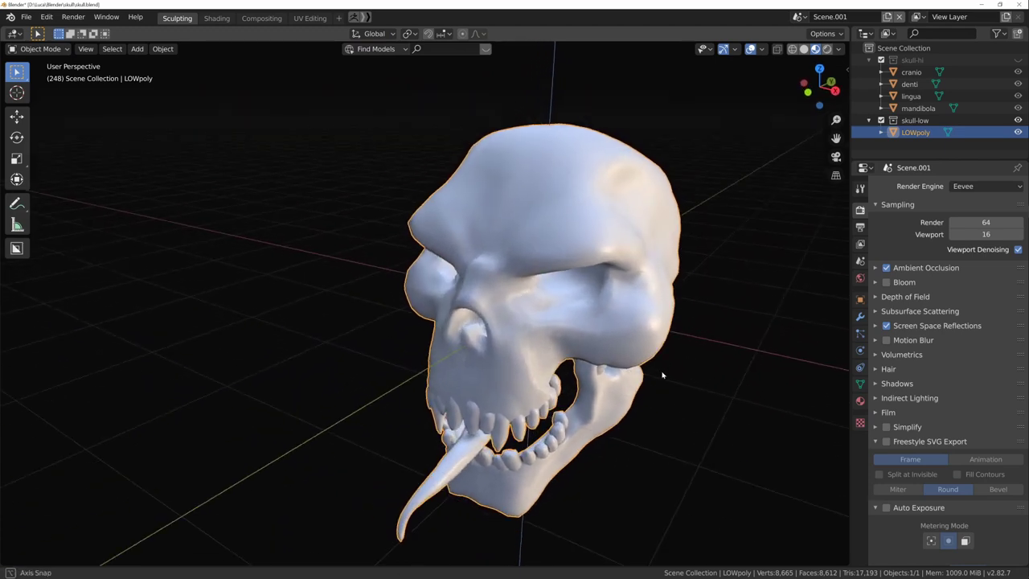
mouse_move(643, 350)
middle_mouse_down()
mouse_move(655, 385)
mouse_move(607, 359)
middle_mouse_up()
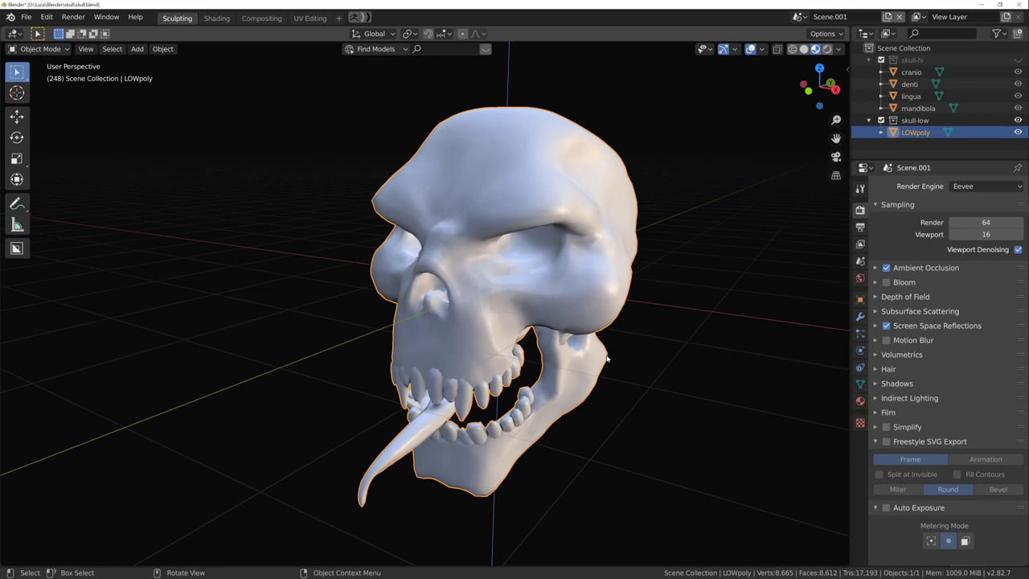
middle_click_drag(635, 327, 610, 278)
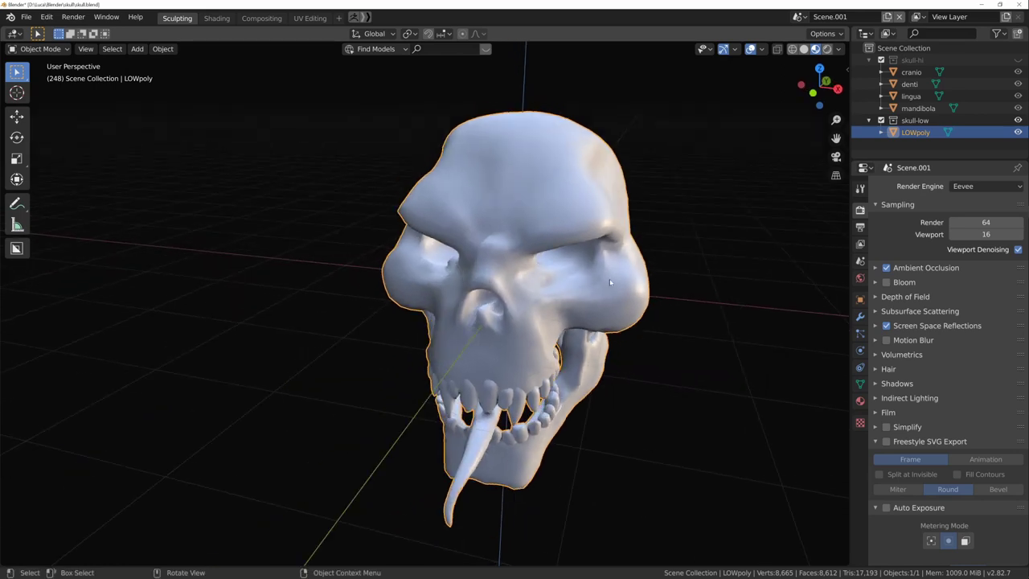
- Toggle between high-poly and LOWpoly skulls to compare them, then select LOWpoly for UV Editing
left_click(1017, 59)
left_click(1018, 131)
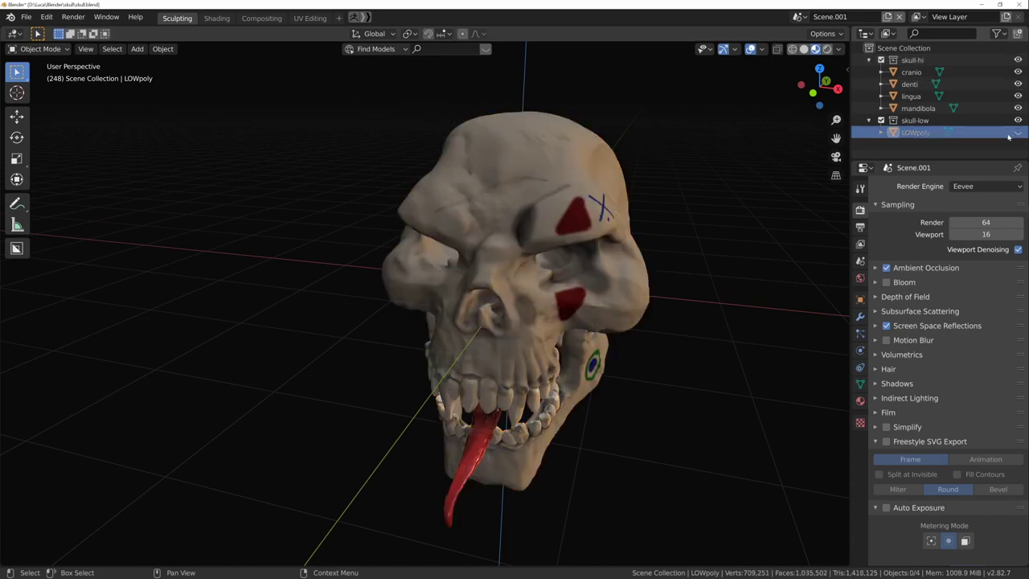
mouse_move(530, 241)
middle_mouse_down()
mouse_move(512, 235)
mouse_move(562, 241)
middle_mouse_up()
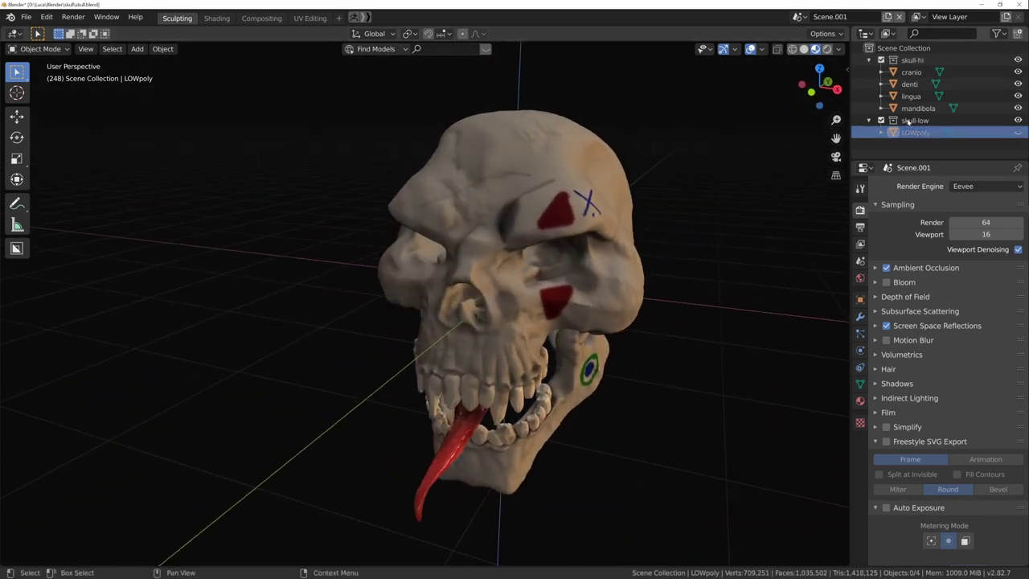
left_click(1017, 60)
left_click(1018, 132)
middle_click_drag(628, 349, 607, 343)
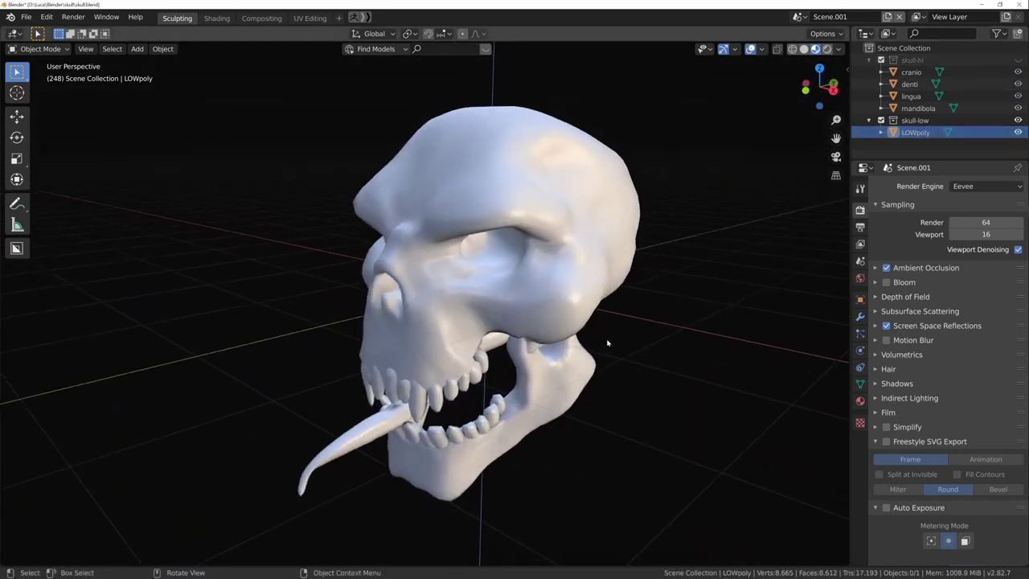
mouse_move(565, 405)
middle_mouse_down()
mouse_move(582, 403)
mouse_move(548, 298)
middle_mouse_up()
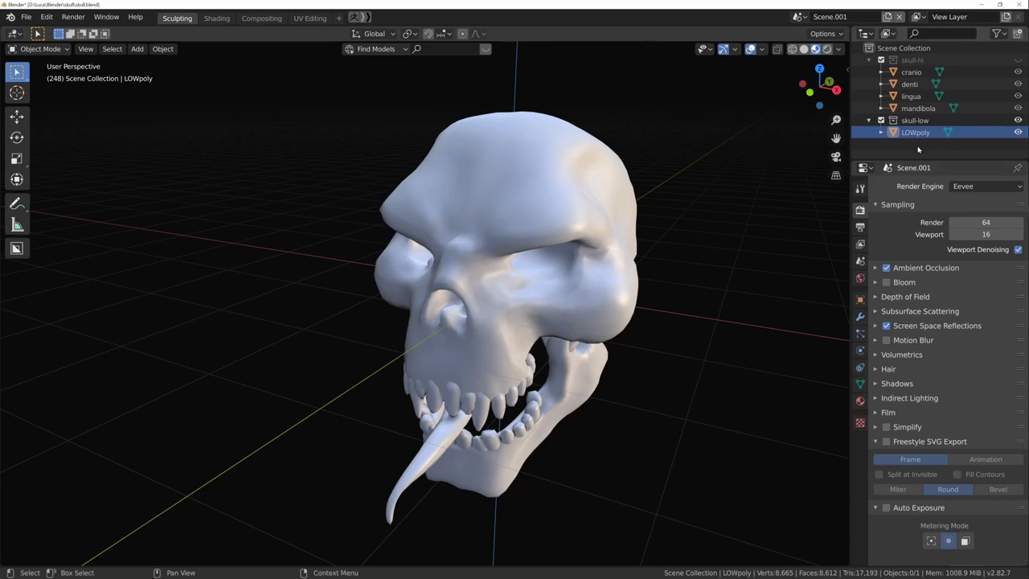
mouse_move(595, 209)
middle_mouse_down()
mouse_move(572, 173)
mouse_move(566, 332)
middle_mouse_up()
left_click(567, 332)
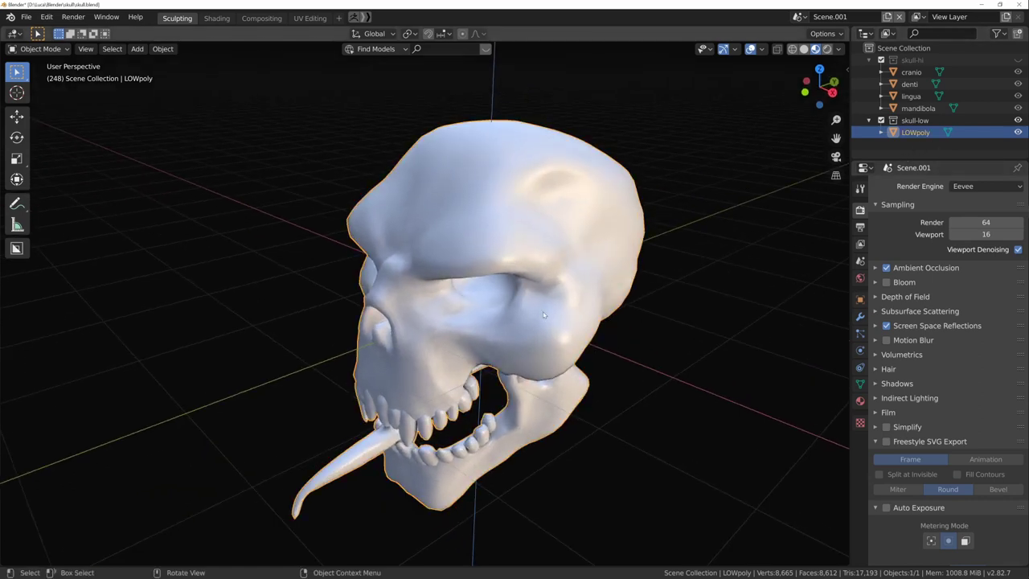
left_click(310, 18)
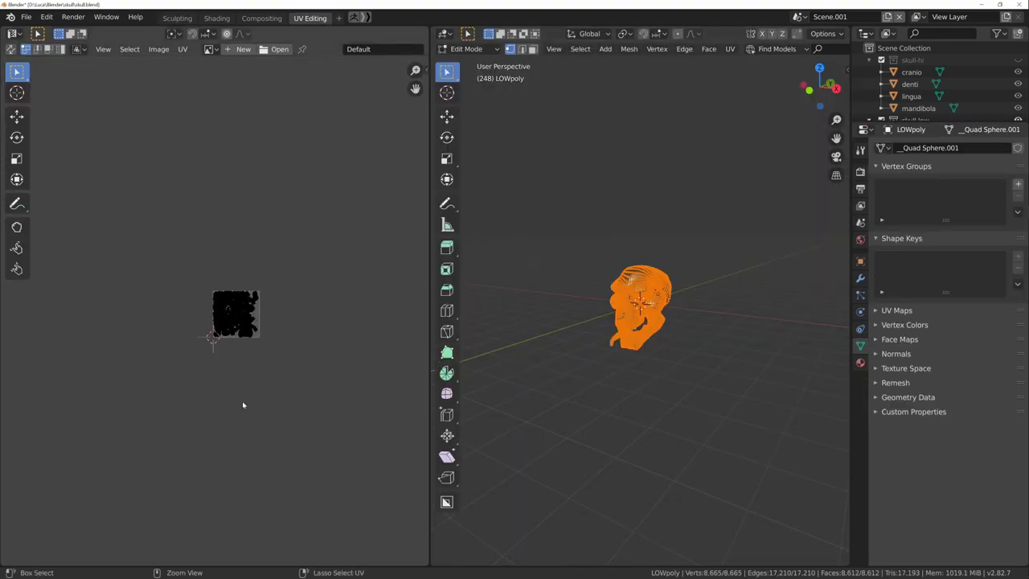
- Zoom into the UV layout and select one connected UV island with L
scroll(241, 400, "up", 5)
scroll(362, 337, "up", 2)
scroll(321, 369, "up", 1)
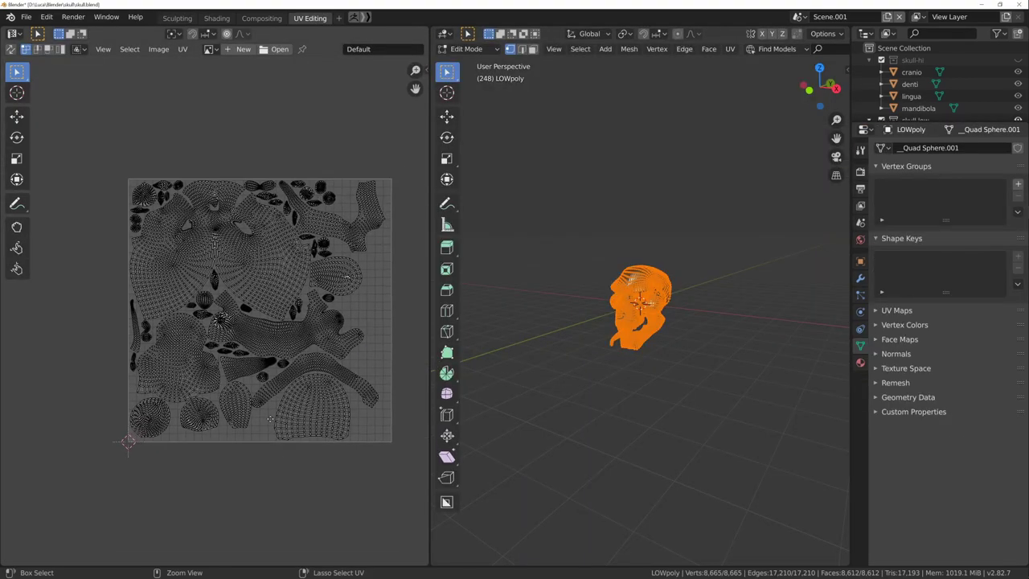
scroll(311, 391, "up", 1)
scroll(312, 392, "up", 2)
scroll(312, 391, "up", 1)
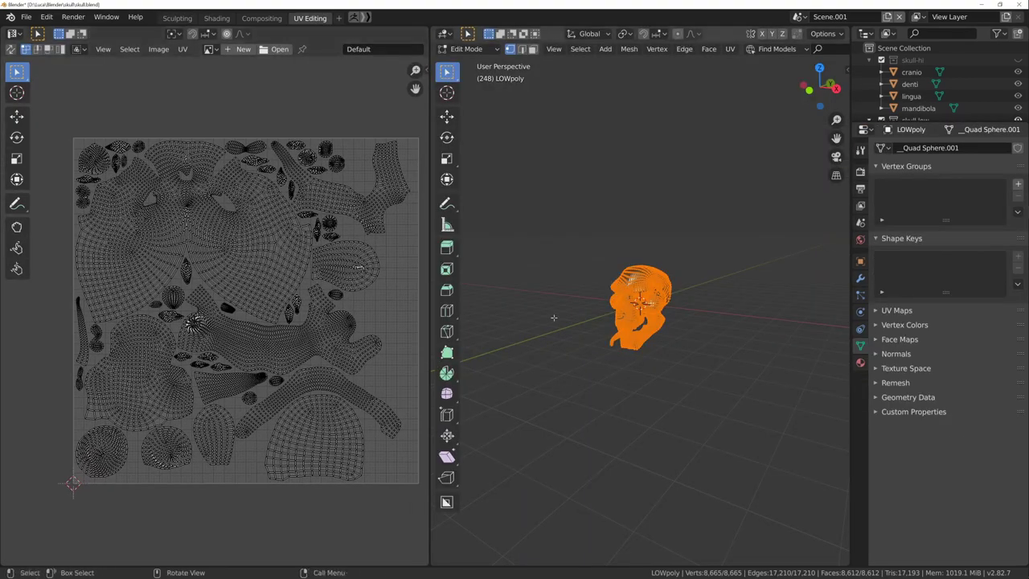
scroll(751, 269, "up", 2)
scroll(751, 269, "up", 3)
mouse_move(752, 269)
middle_mouse_down()
mouse_move(721, 318)
mouse_move(676, 314)
middle_mouse_up()
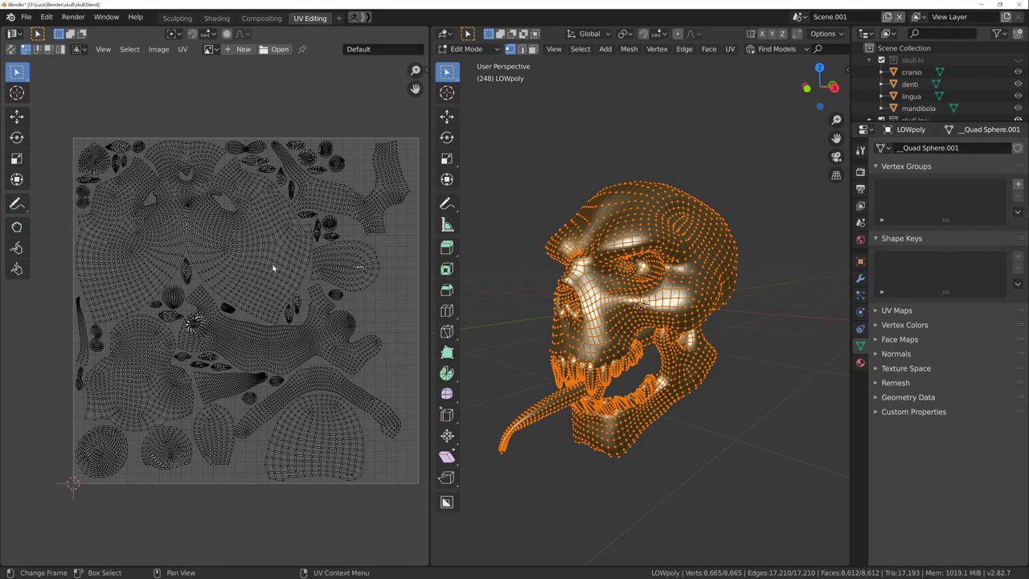
key("l")
middle_click_drag(268, 272, 272, 273)
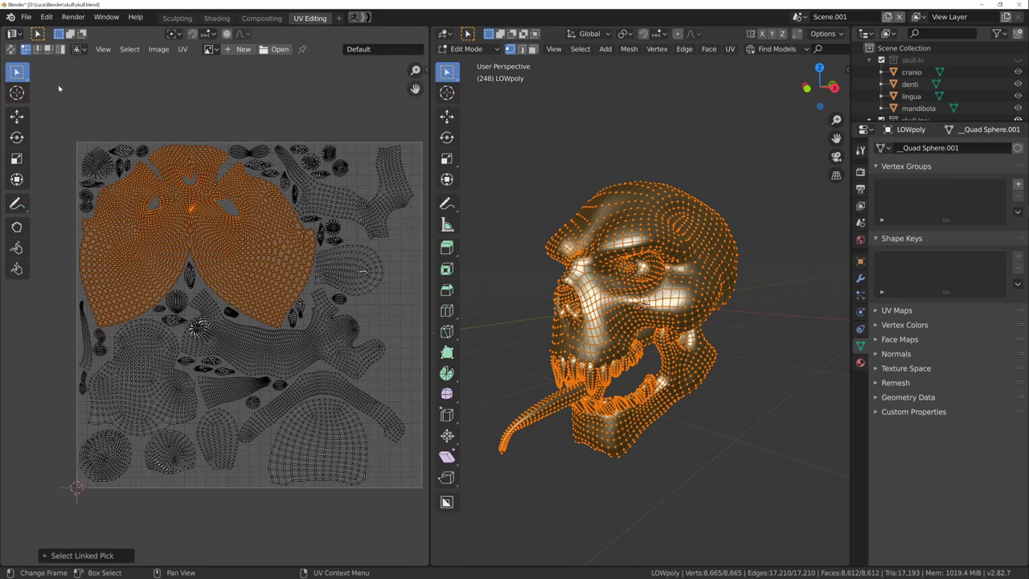
- Enable UV Sync Selection, deselect all, select the connected cranium islands, then go to Sculpting
left_click(9, 49)
middle_click_drag(291, 360, 315, 372)
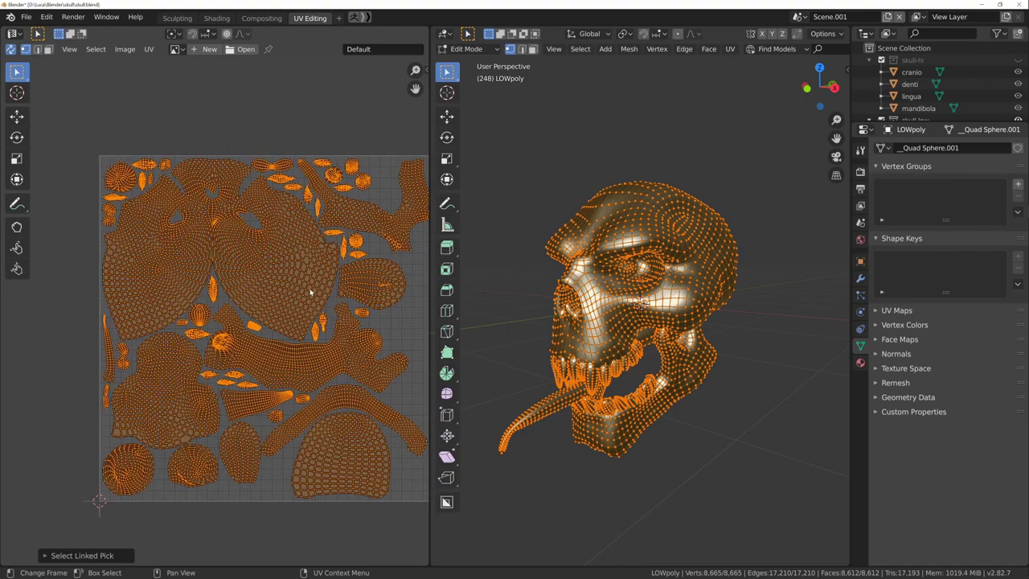
key("alt+a")
key("l")
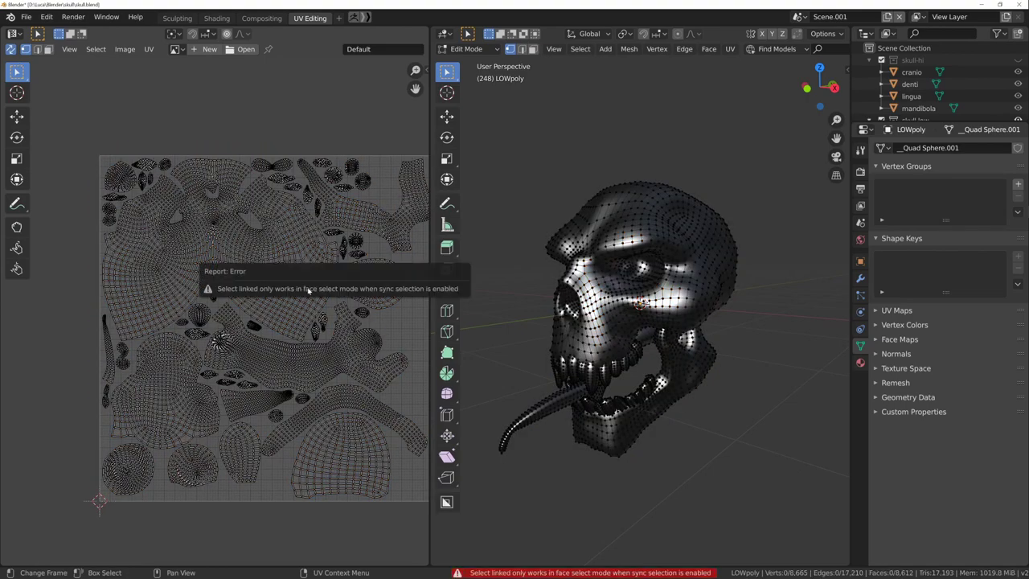
key("l")
middle_click_drag(611, 305, 675, 305)
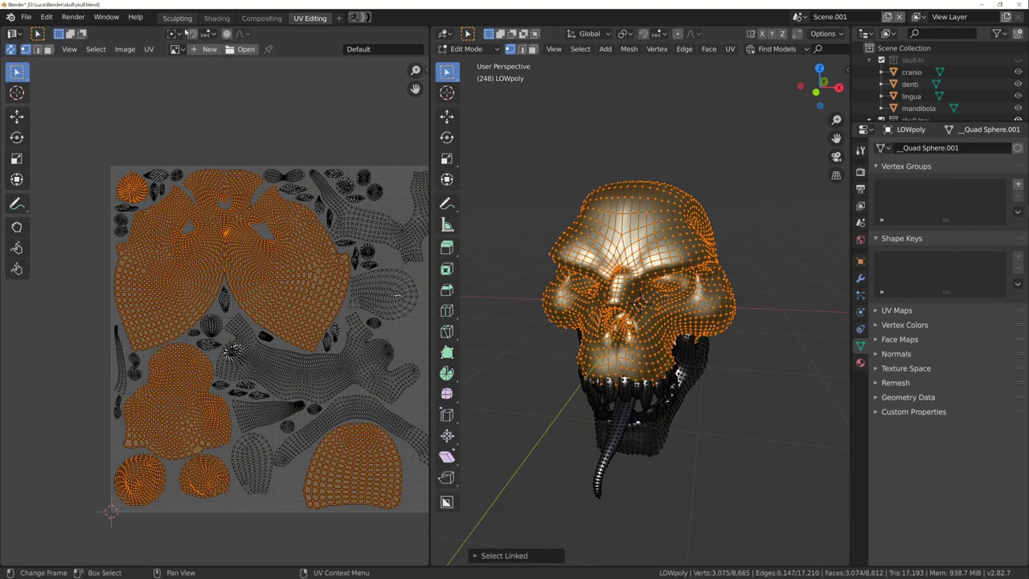
left_click(177, 17)
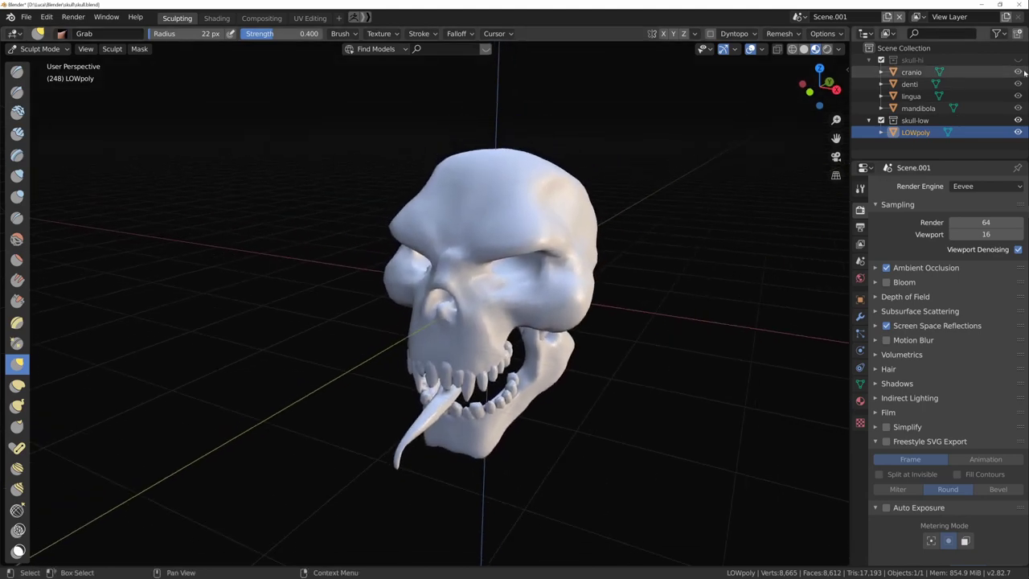
- Switch LOWpoly to Object Mode, move it aside along X, then reset its location with Alt+G
mouse_move(703, 329)
middle_mouse_down()
mouse_move(718, 335)
mouse_move(699, 331)
middle_mouse_up()
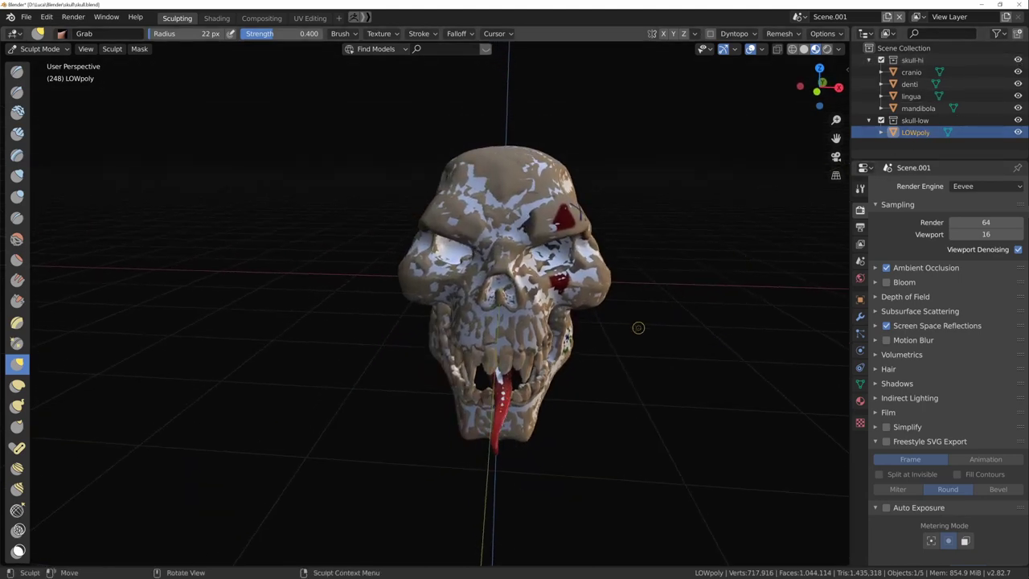
middle_click_drag(614, 331, 635, 322)
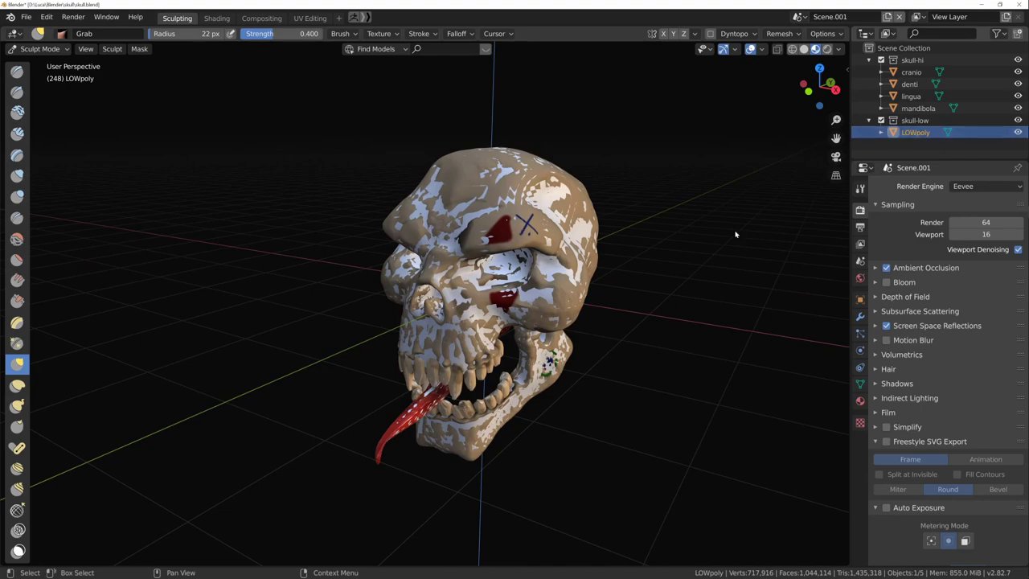
key("ctrl+Tab")
left_click(608, 320)
key("g")
key("x")
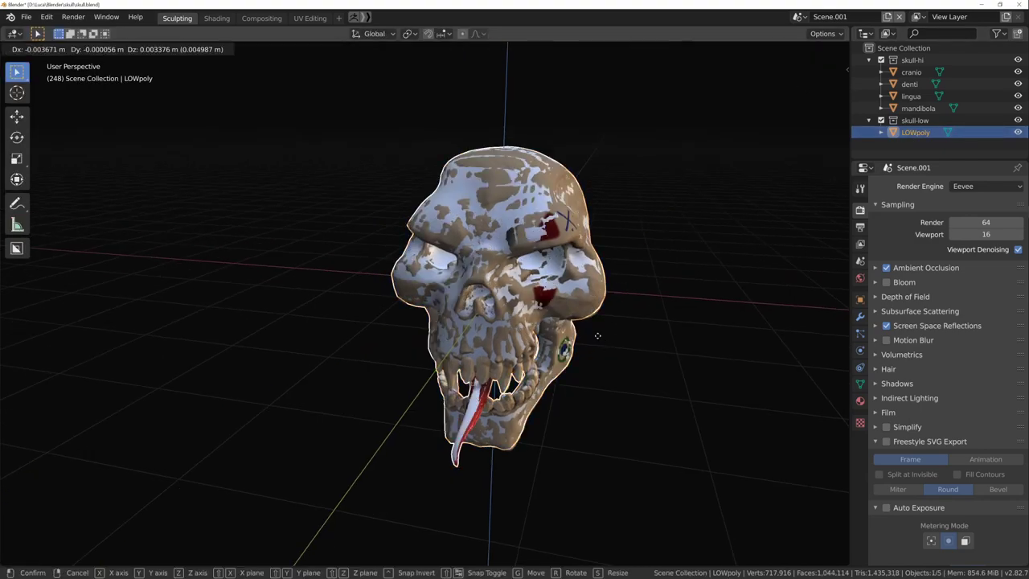
left_click(428, 339)
mouse_move(429, 339)
middle_mouse_down()
mouse_move(617, 397)
mouse_move(589, 395)
middle_mouse_up()
middle_click_drag(547, 481, 562, 395)
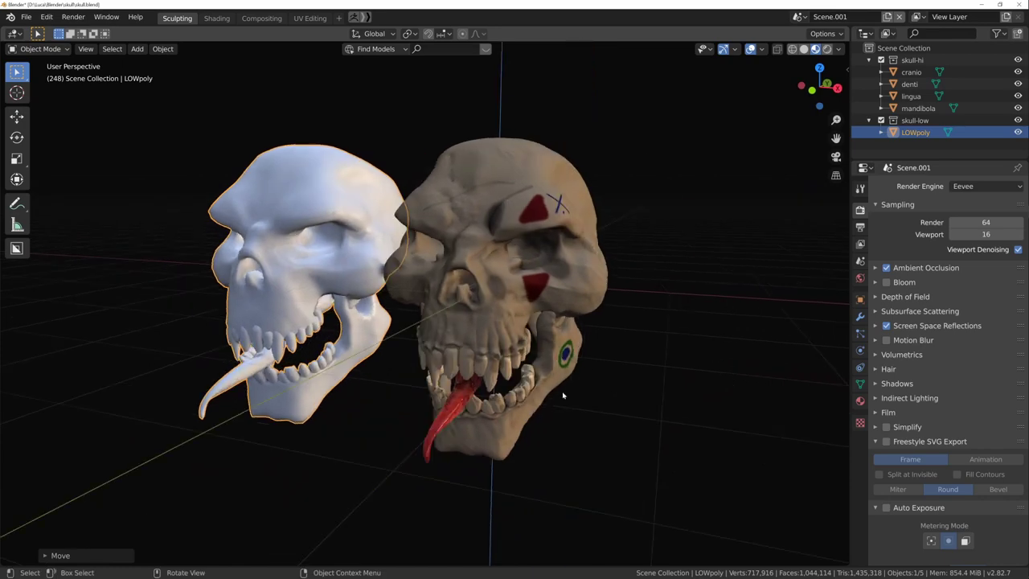
key("alt+g")
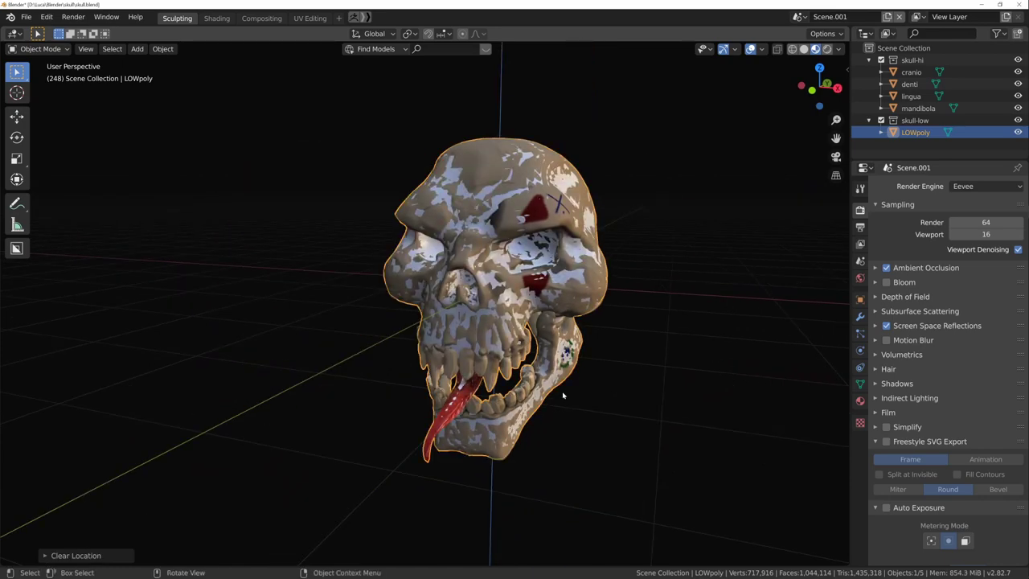
- Compare the N-panel transforms of mandibola, lingua, cranio and LOWpoly, and check the Apply options
key("n")
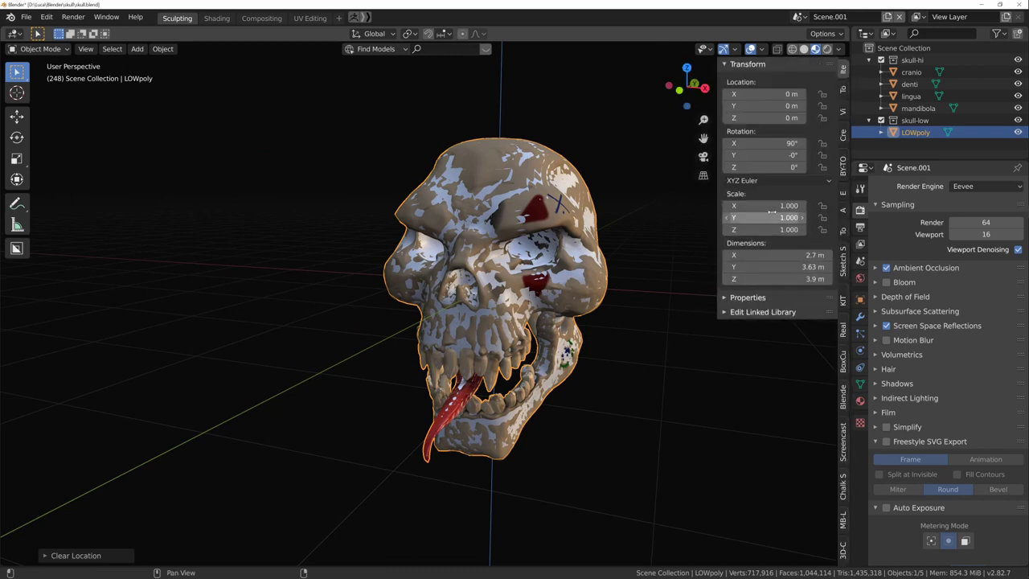
left_click(920, 108)
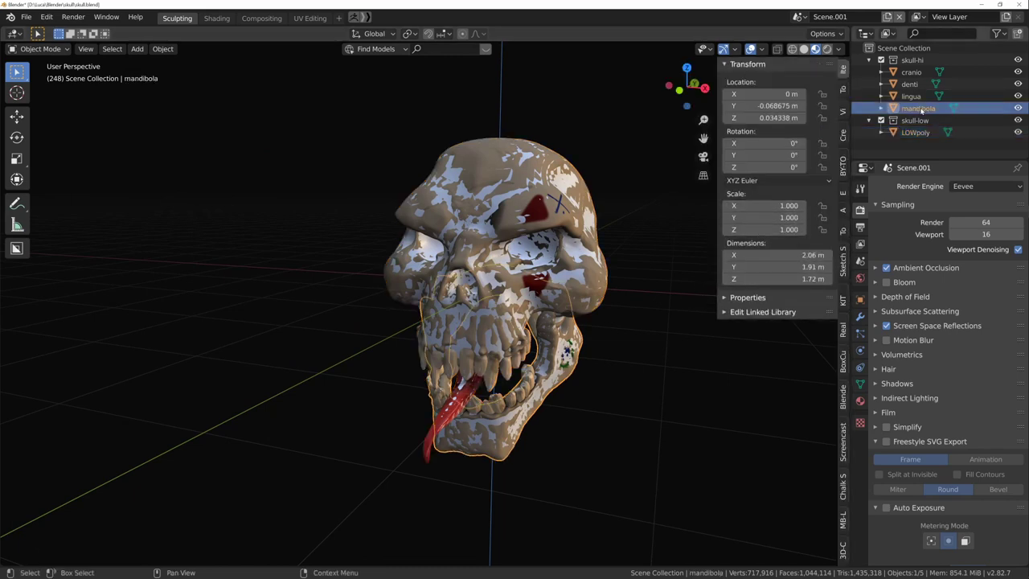
left_click(912, 96)
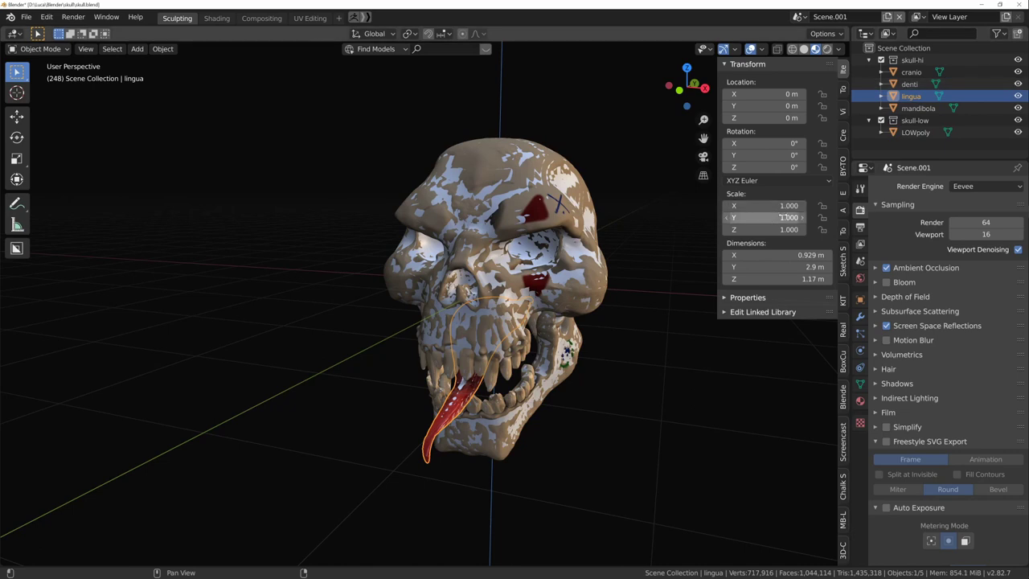
left_click(911, 71)
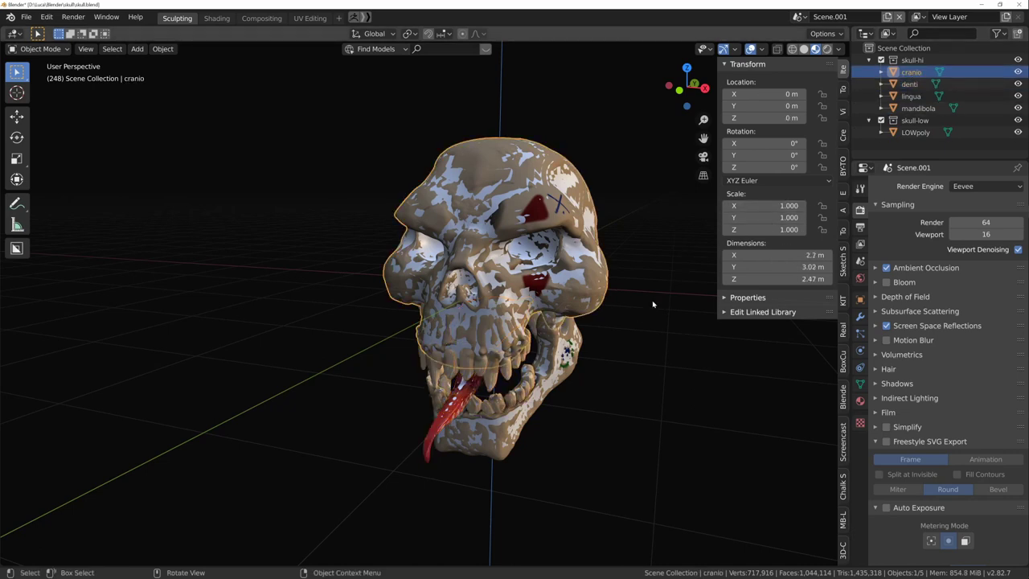
left_click(914, 132)
left_click(915, 108)
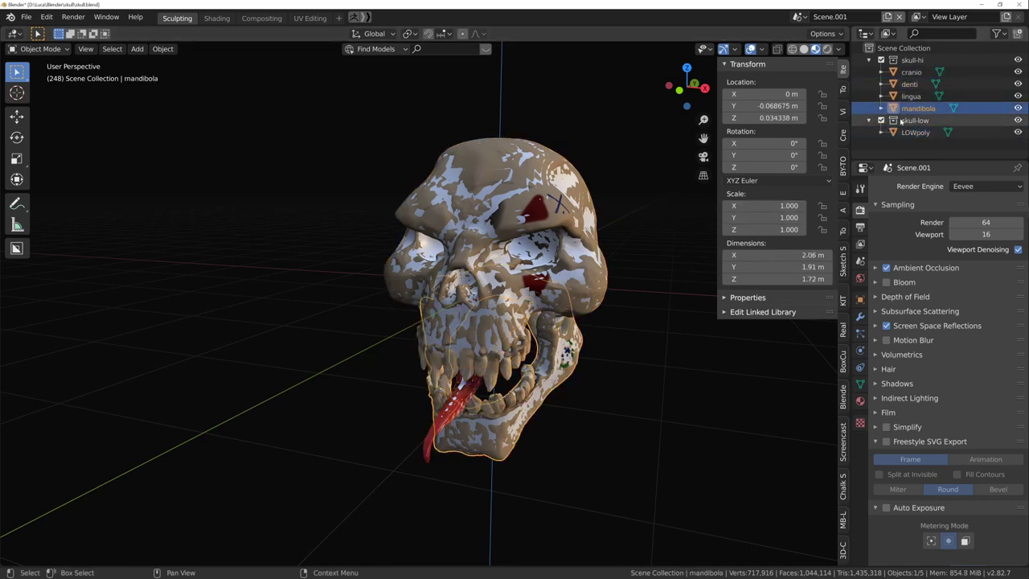
left_click(913, 132)
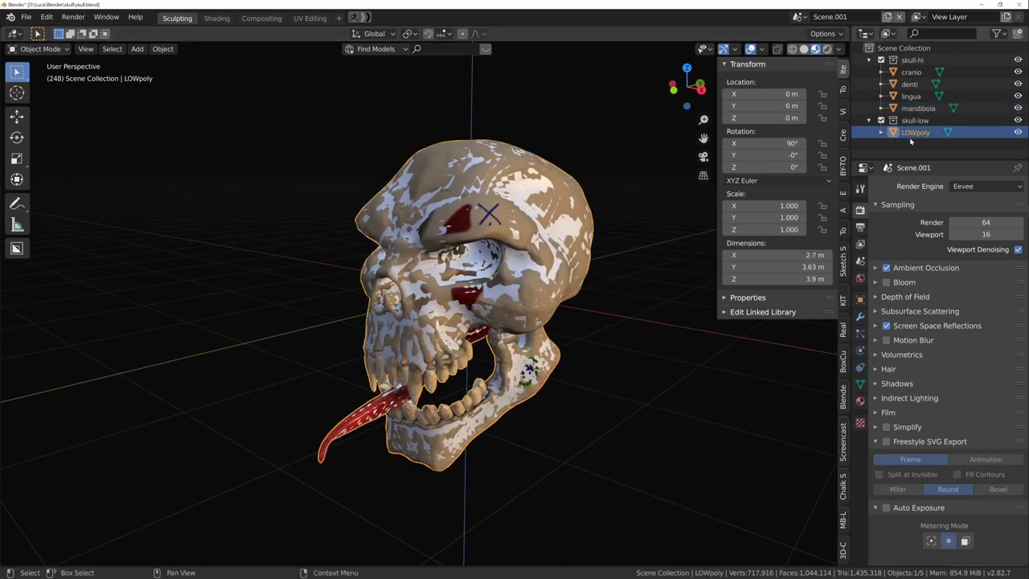
key("ctrl+a")
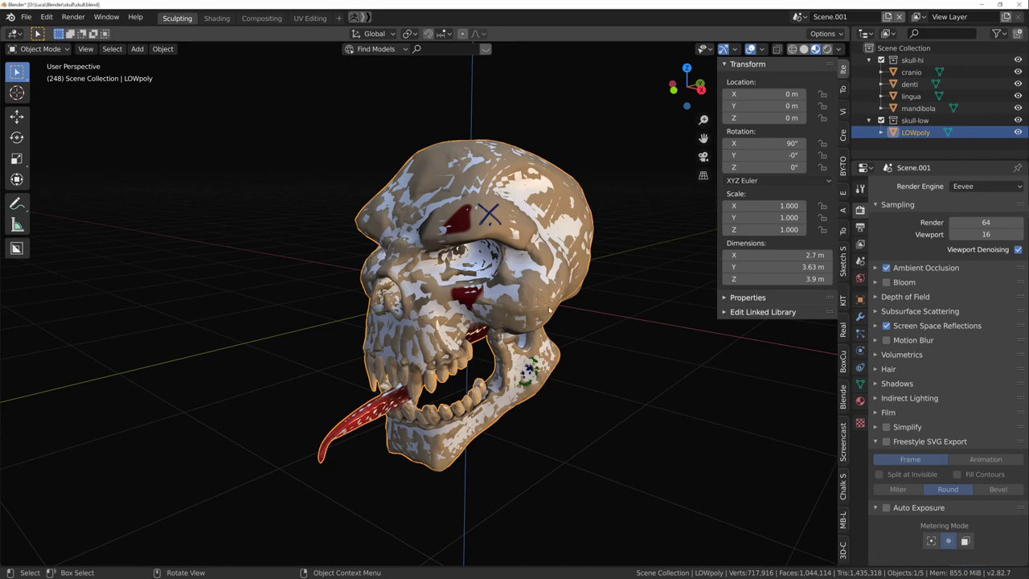
- Orbit around the overlapping skulls and close the N panel
middle_click_drag(513, 474, 545, 332)
mouse_move(568, 410)
middle_mouse_down()
mouse_move(529, 374)
mouse_move(499, 445)
mouse_move(513, 439)
mouse_move(567, 279)
middle_mouse_up()
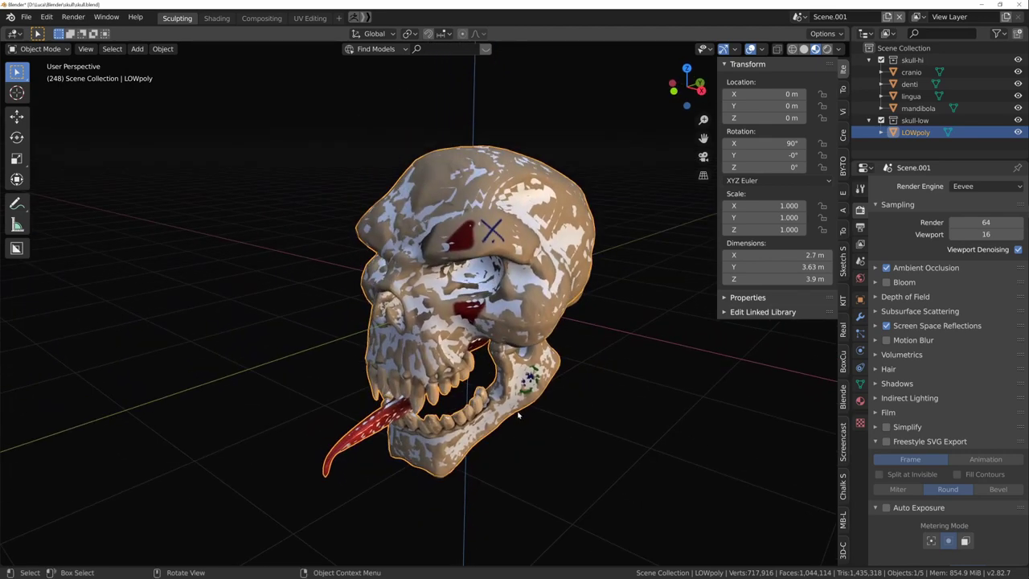
middle_click_drag(518, 415, 547, 413)
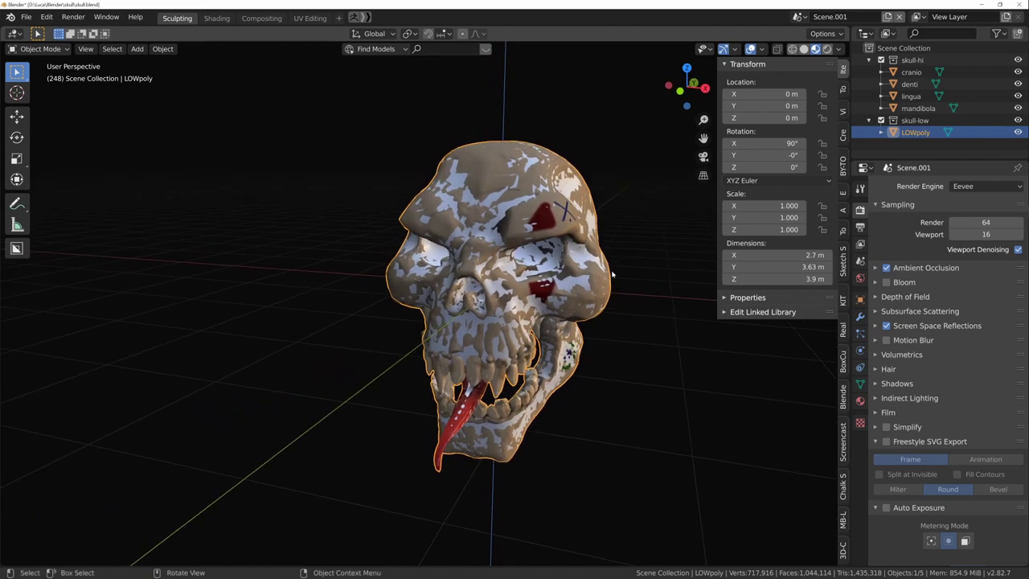
key("n")
middle_click_drag(600, 396, 572, 391)
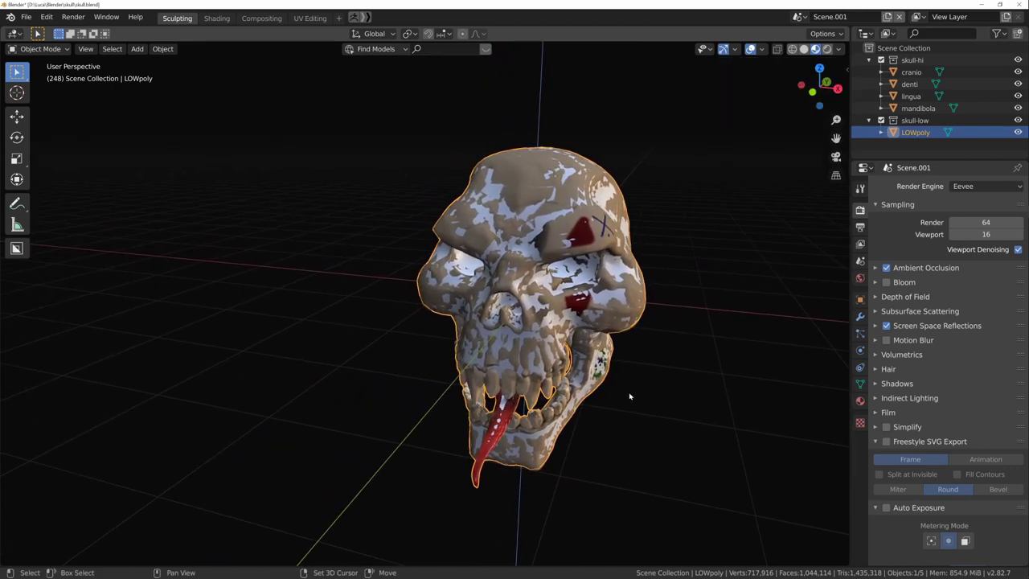
- Set the render engine to Cycles, exclude the skull-low collection, and select cranio
left_click(984, 187)
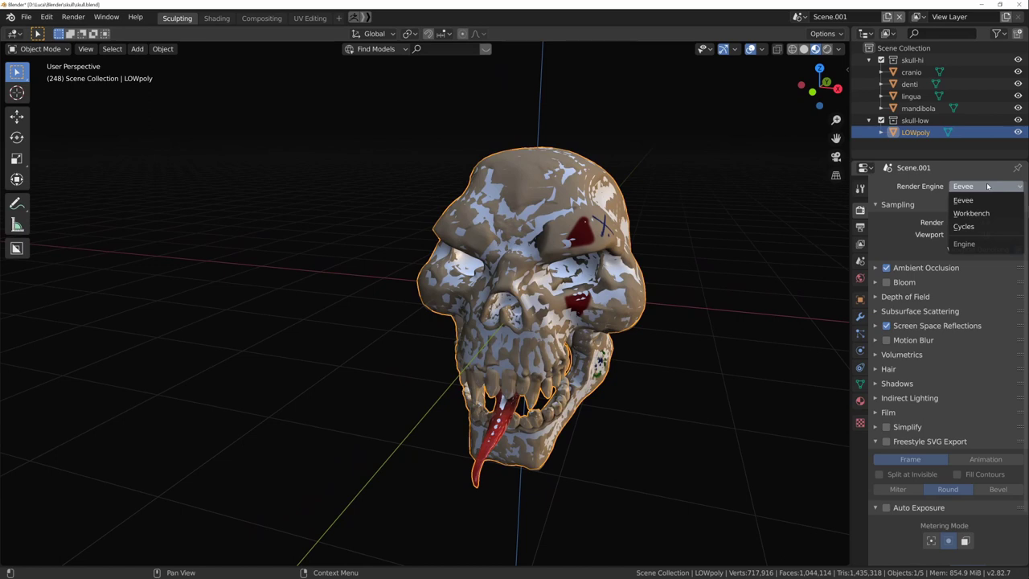
left_click(979, 228)
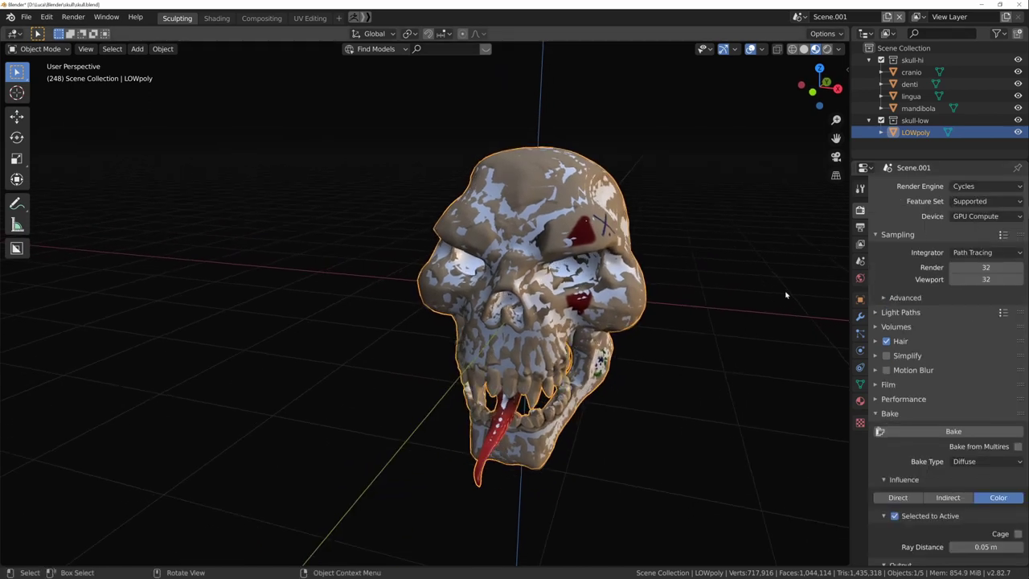
left_click(881, 120)
left_click(910, 71)
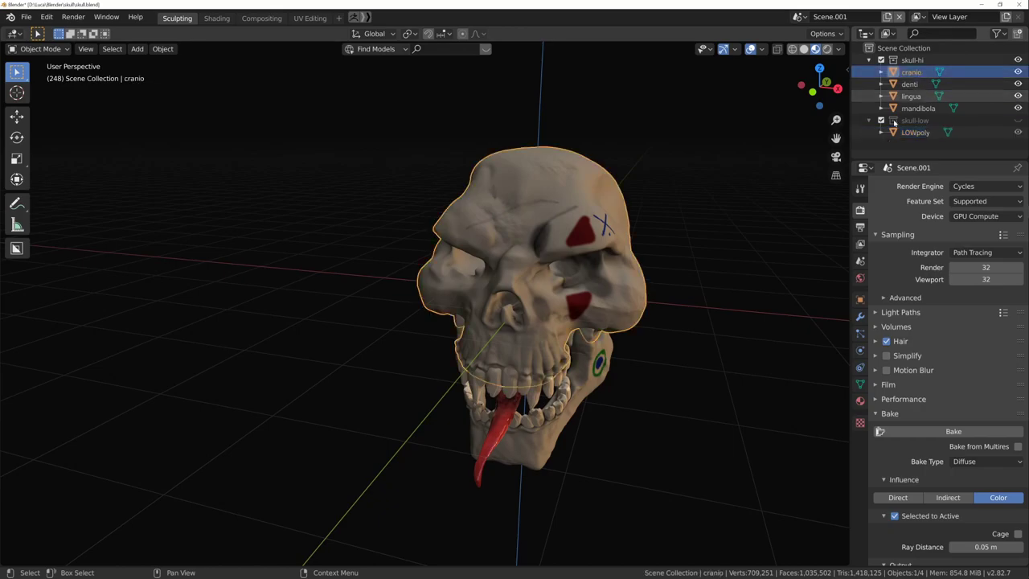
- Switch the viewport to Rendered shading and split the 3D view into two side-by-side views
left_click(826, 49)
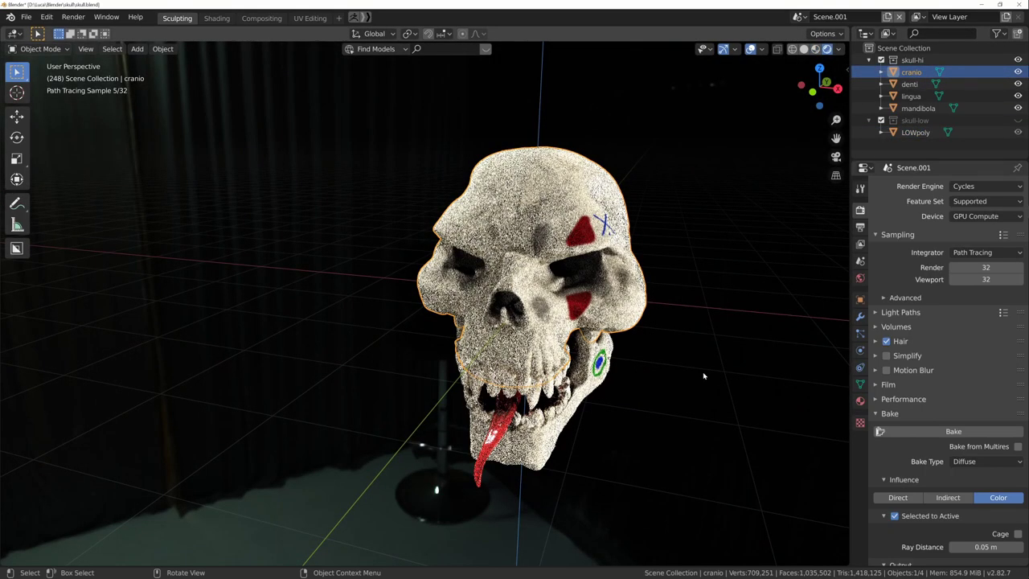
middle_click_drag(707, 378, 672, 373)
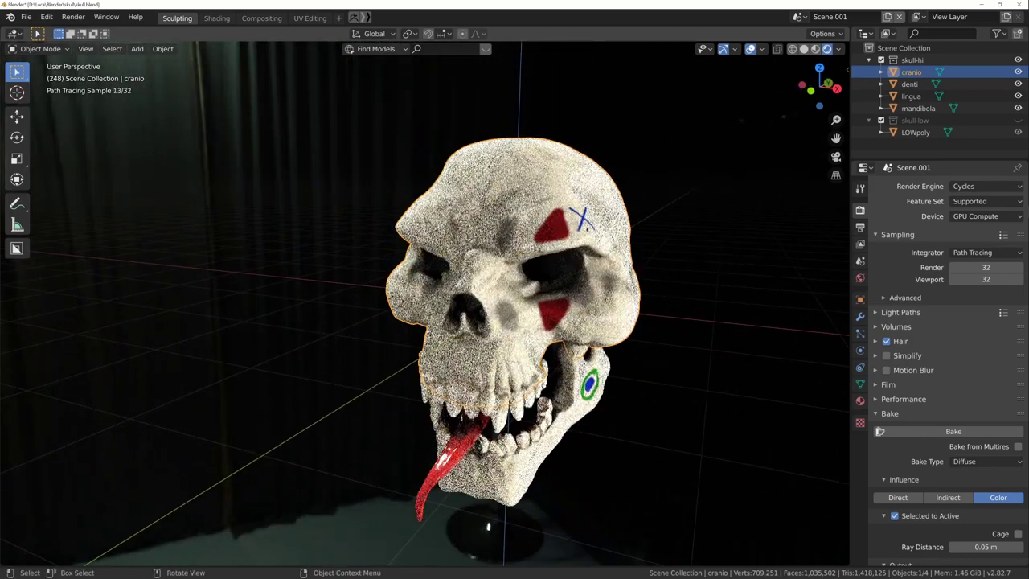
middle_click_drag(673, 373, 846, 33)
left_click_drag(845, 33, 496, 166)
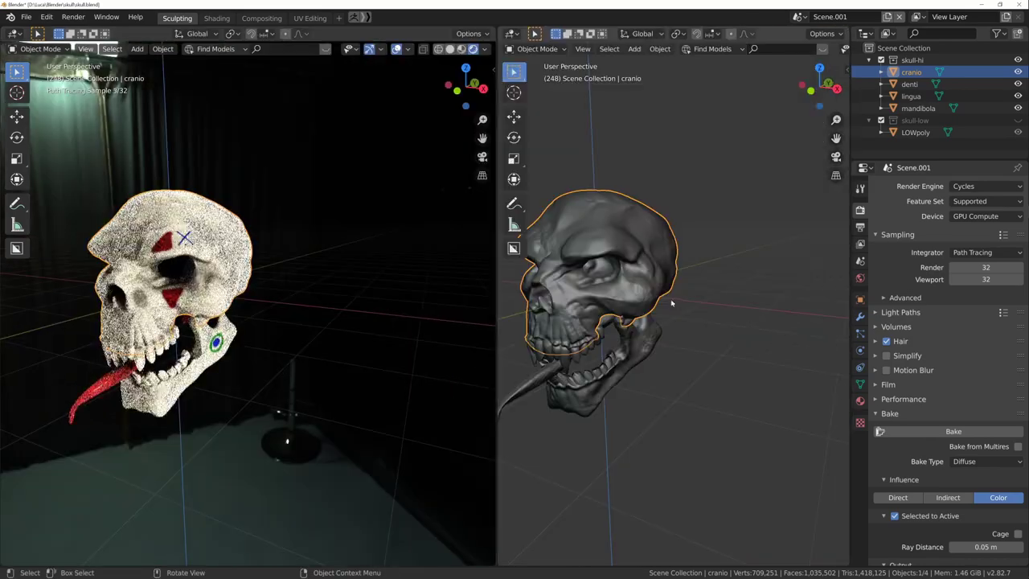
- Turn the right-hand area into a Shader Editor showing the cranio material nodes
left_click(511, 34)
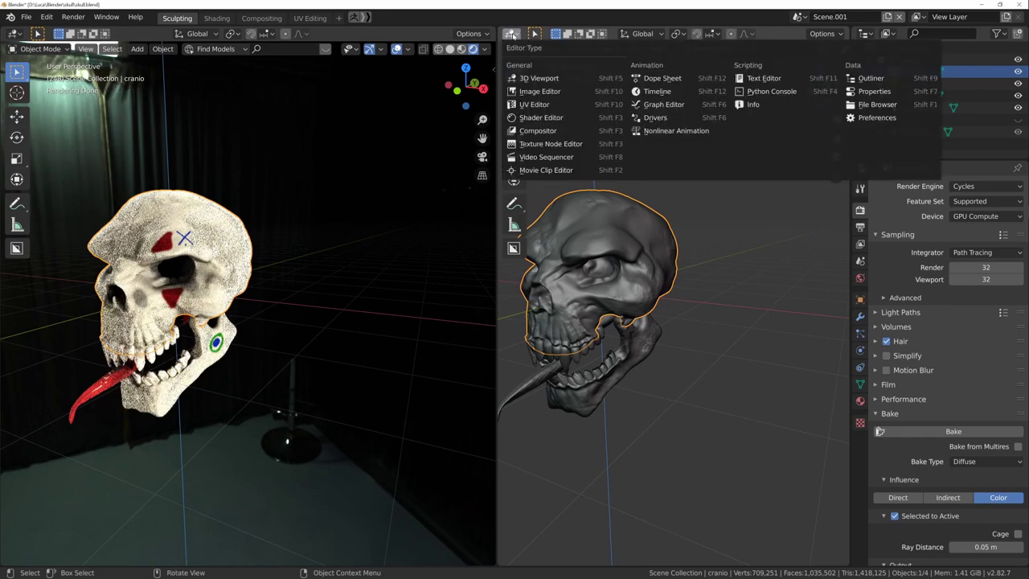
left_click(563, 117)
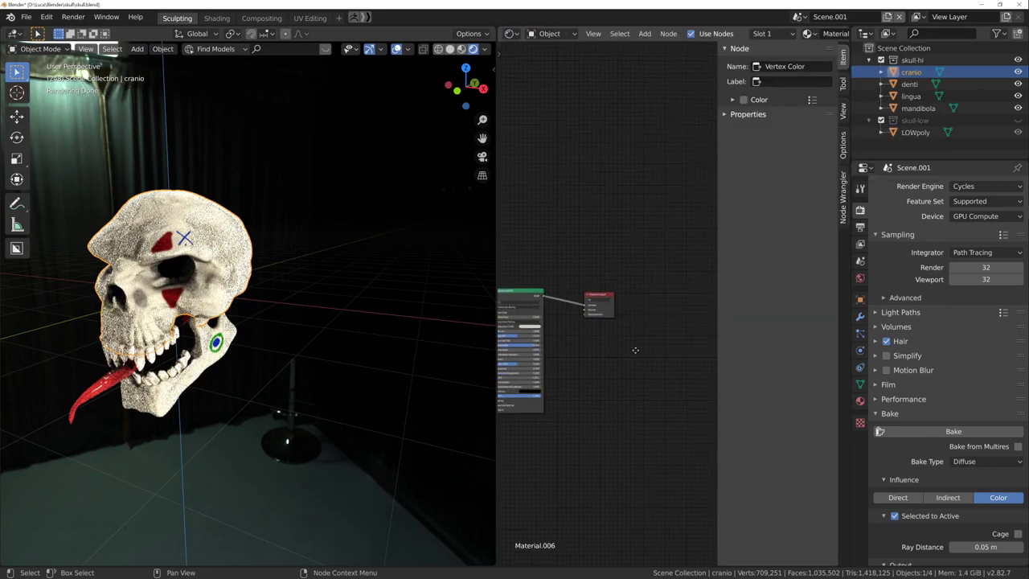
scroll(634, 349, "up", 3)
middle_click_drag(620, 361, 658, 370)
mouse_move(306, 365)
middle_mouse_down()
mouse_move(379, 372)
mouse_move(434, 337)
middle_mouse_up()
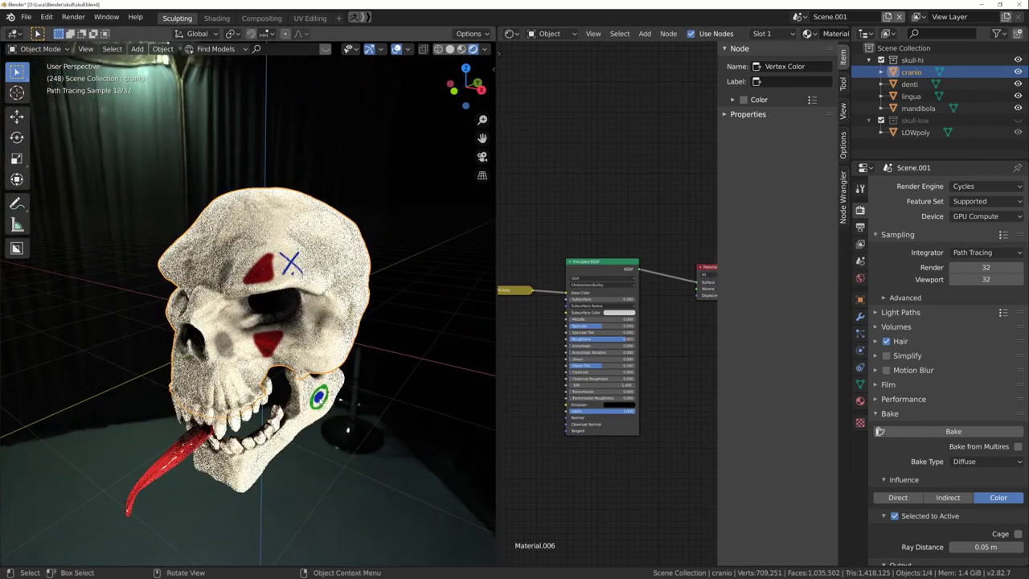
- Select mandibola, denti and lingua in turn to inspect their material nodes
left_click(918, 108)
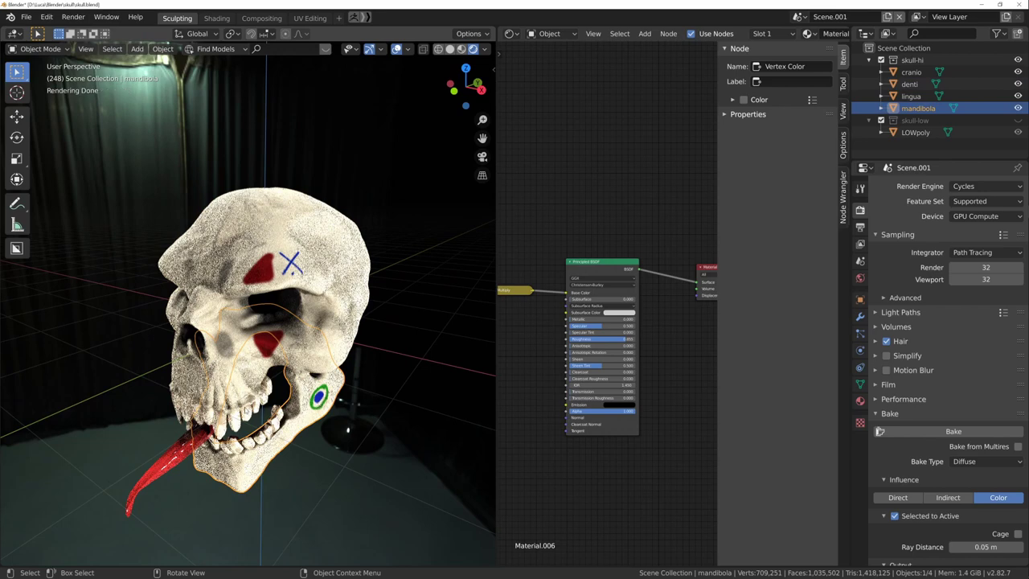
left_click(249, 415)
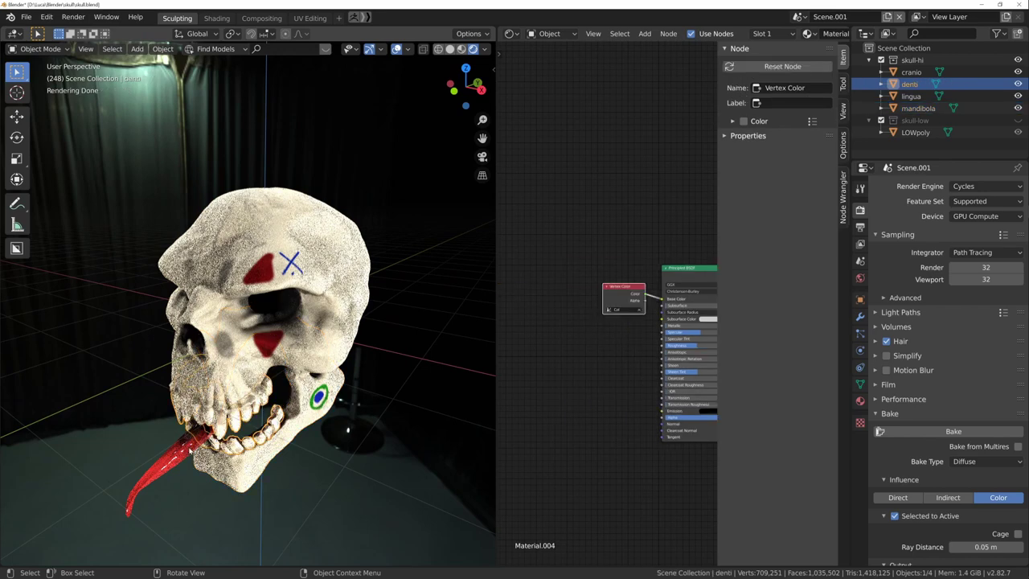
left_click(186, 465)
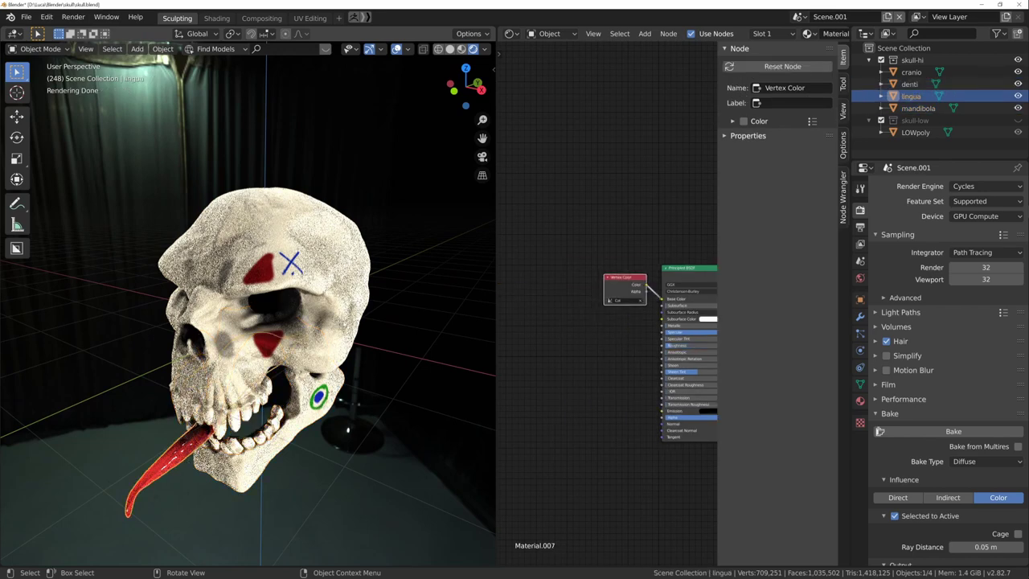
mouse_move(563, 378)
middle_mouse_down("ctrl")
mouse_move(572, 345)
mouse_move(606, 336)
middle_mouse_up("ctrl")
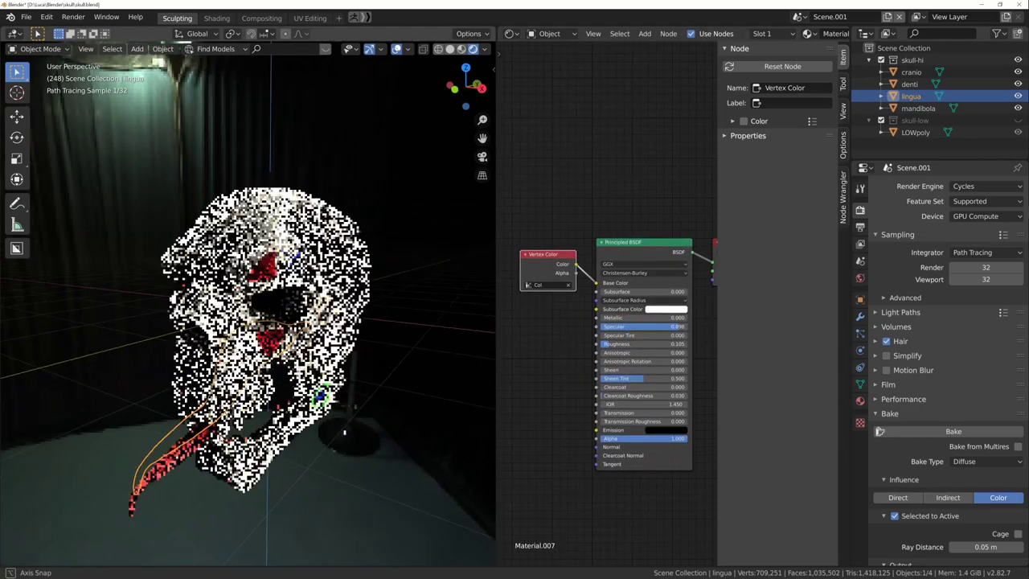
middle_click_drag(265, 322, 369, 313)
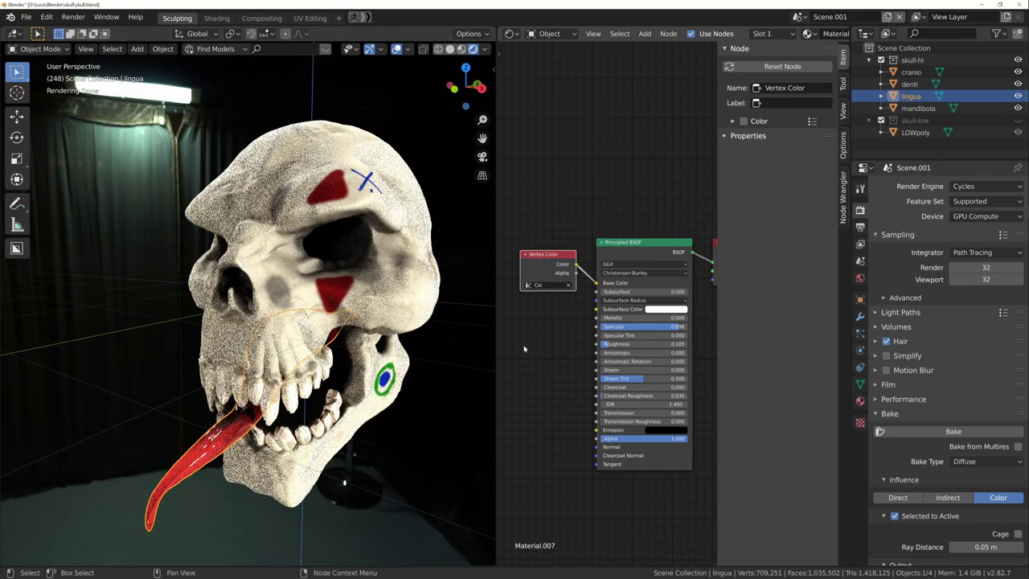
- Clear and reassign Col in the tongue's Vertex Color node, then select the cranium
left_click(569, 285)
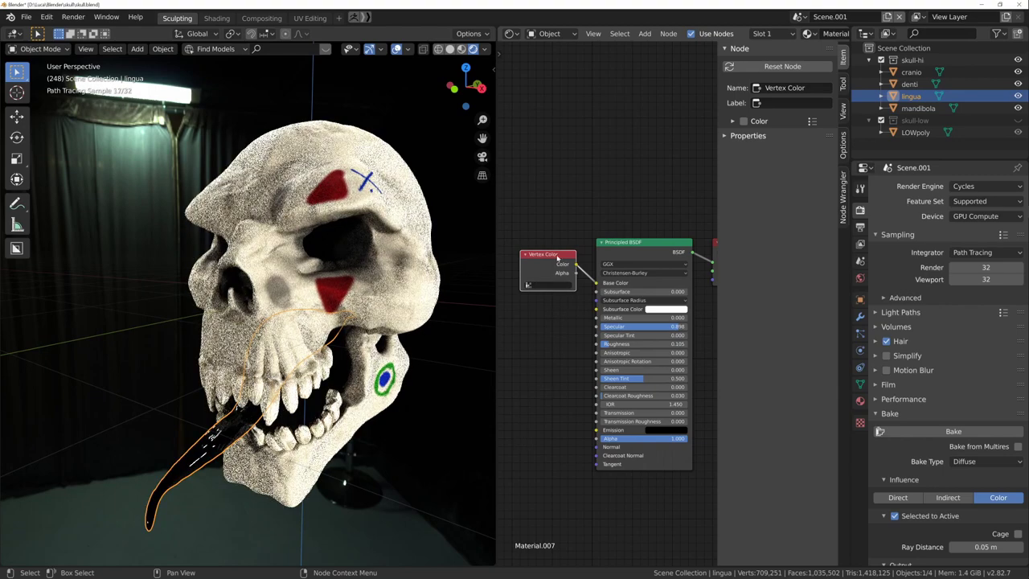
left_click_drag(557, 257, 549, 265)
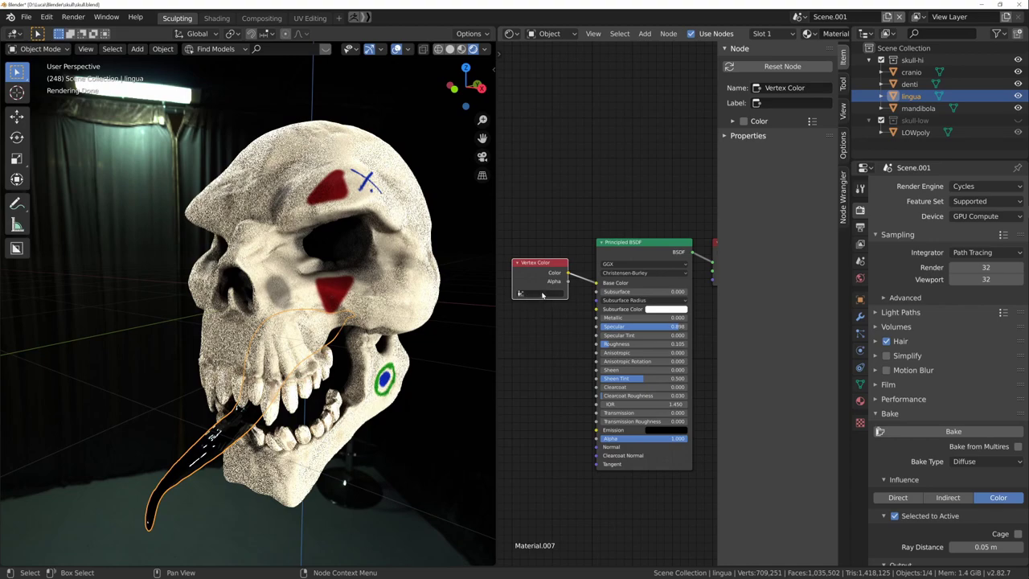
left_click(523, 307)
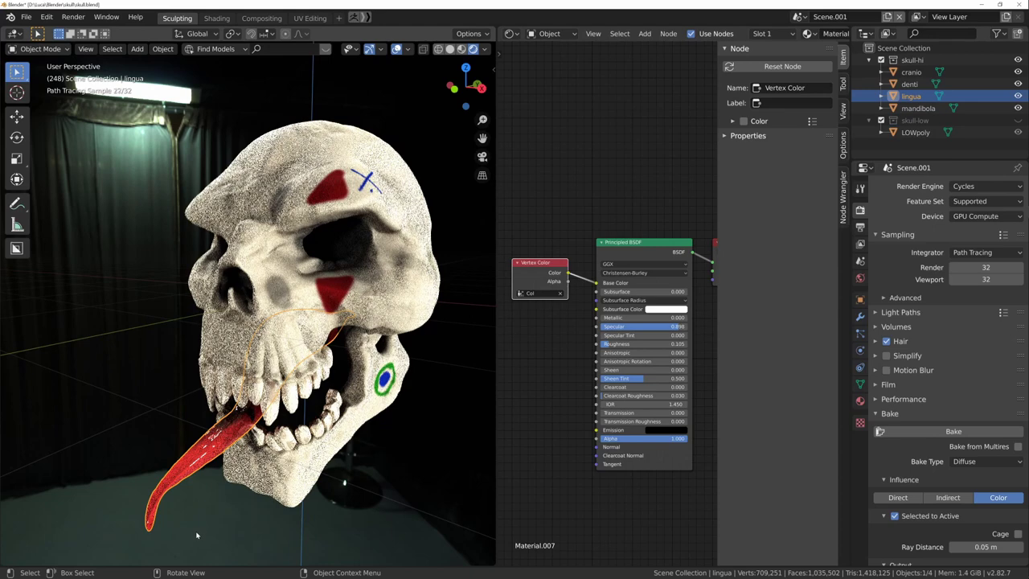
left_click(404, 317)
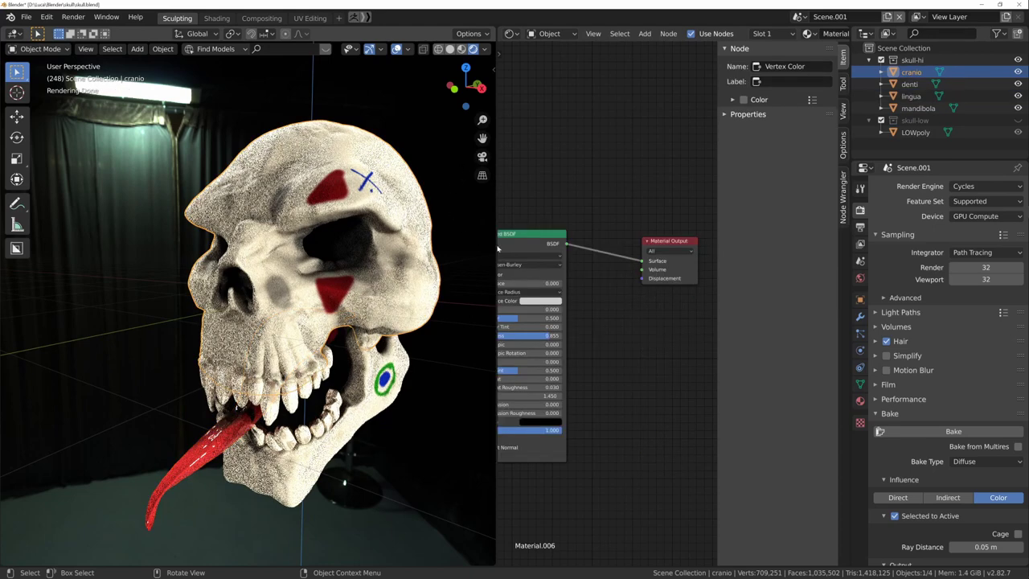
- Reassign the Col vertex colours in the cranium's Vertex Color node
left_click(461, 49)
middle_click_drag(362, 281, 402, 274)
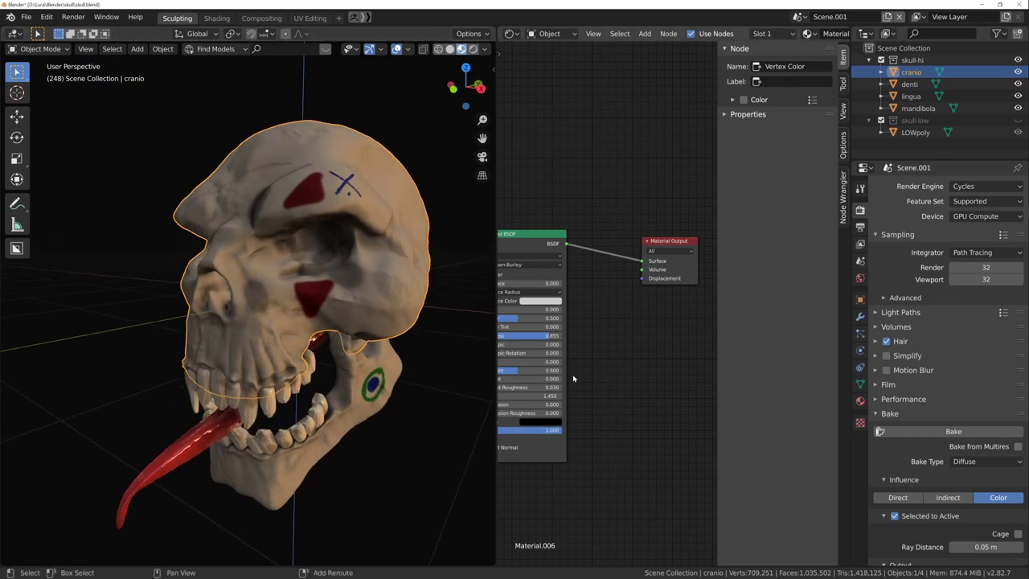
middle_click_drag(573, 378, 651, 330)
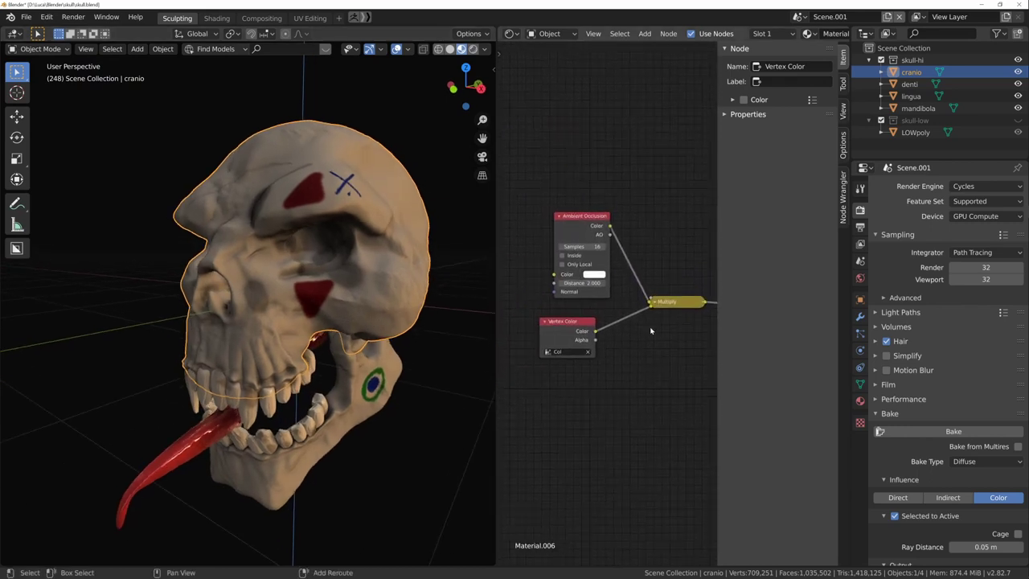
left_click(589, 353)
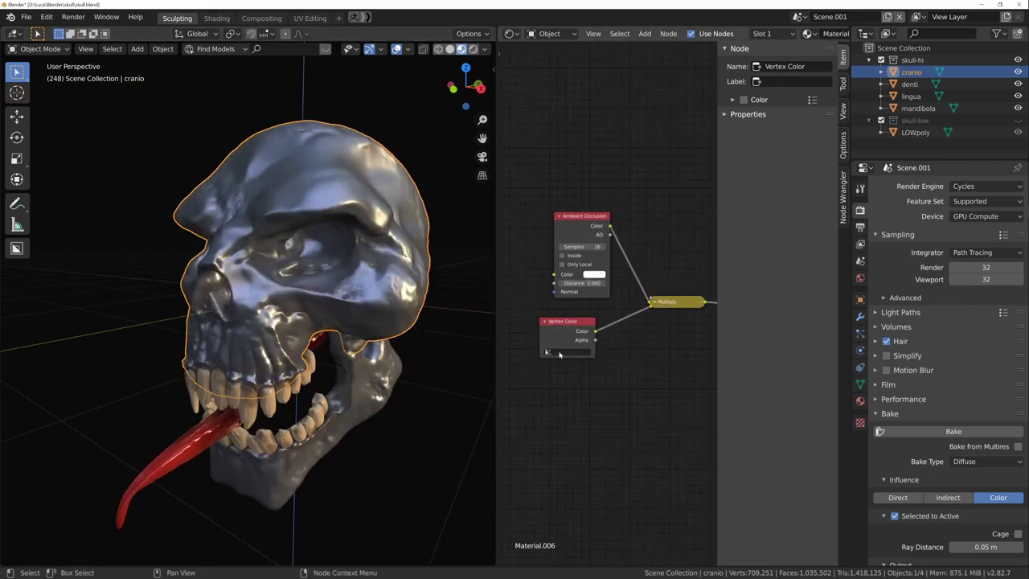
left_click(472, 50)
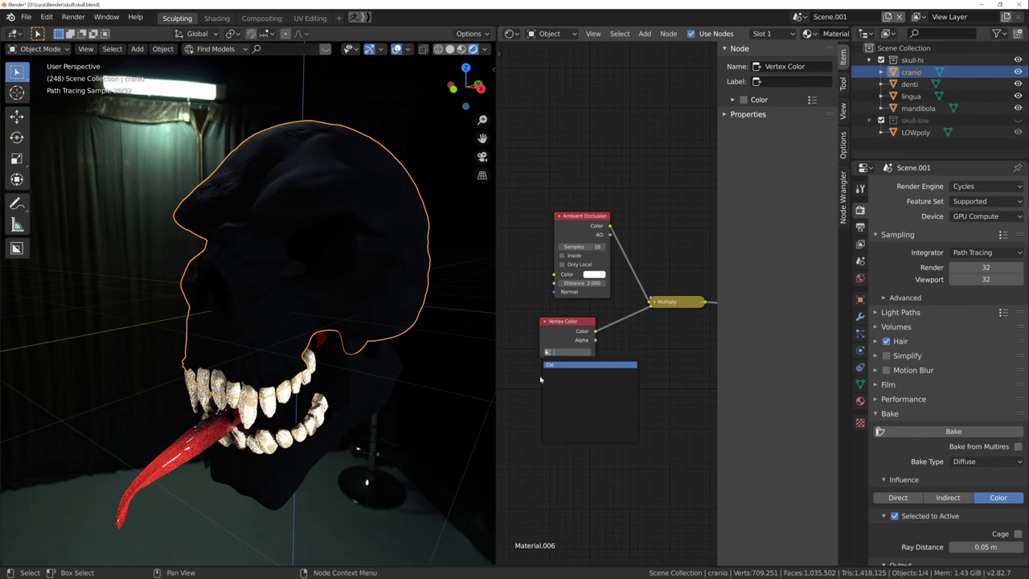
left_click(550, 365)
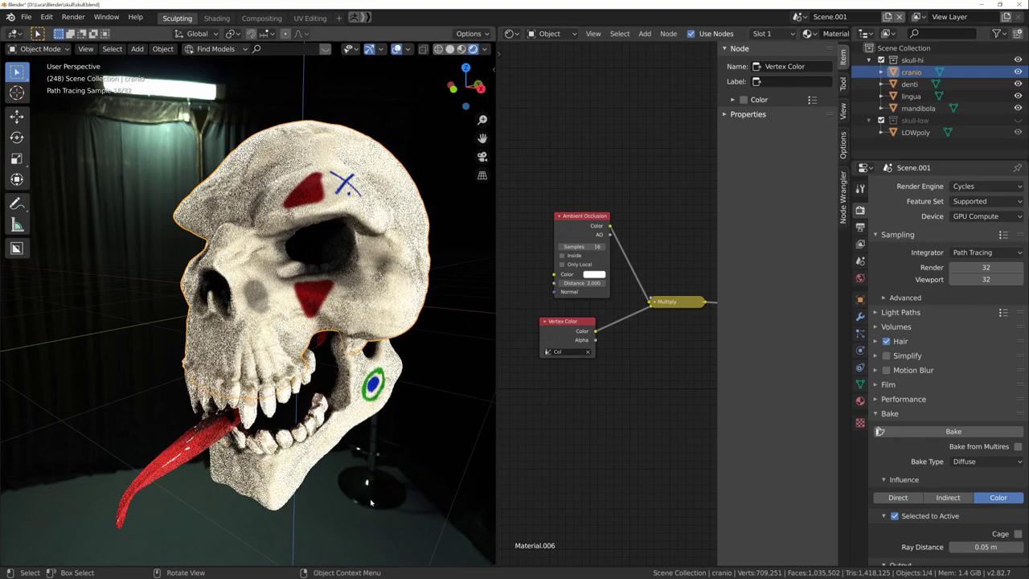
- Set the Ambient Occlusion node's Distance to 3
middle_click_drag(635, 406, 612, 411)
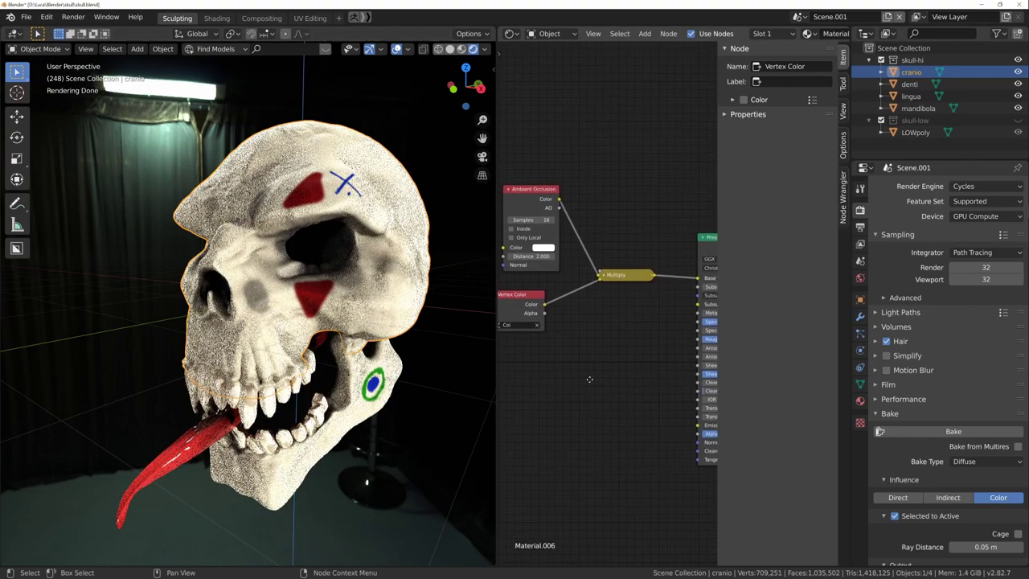
left_click_drag(546, 329, 552, 340)
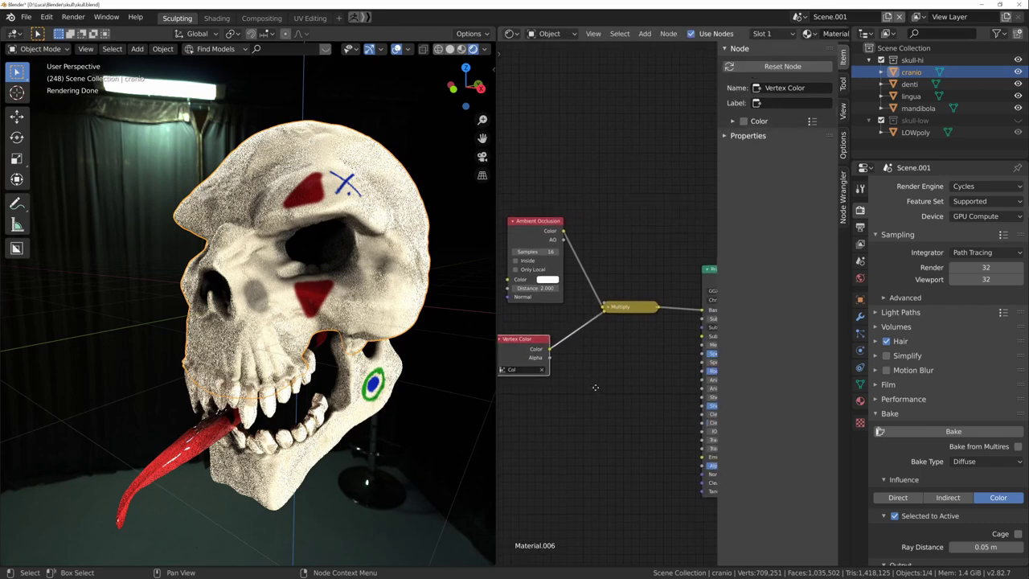
middle_click_drag(596, 334, 641, 362)
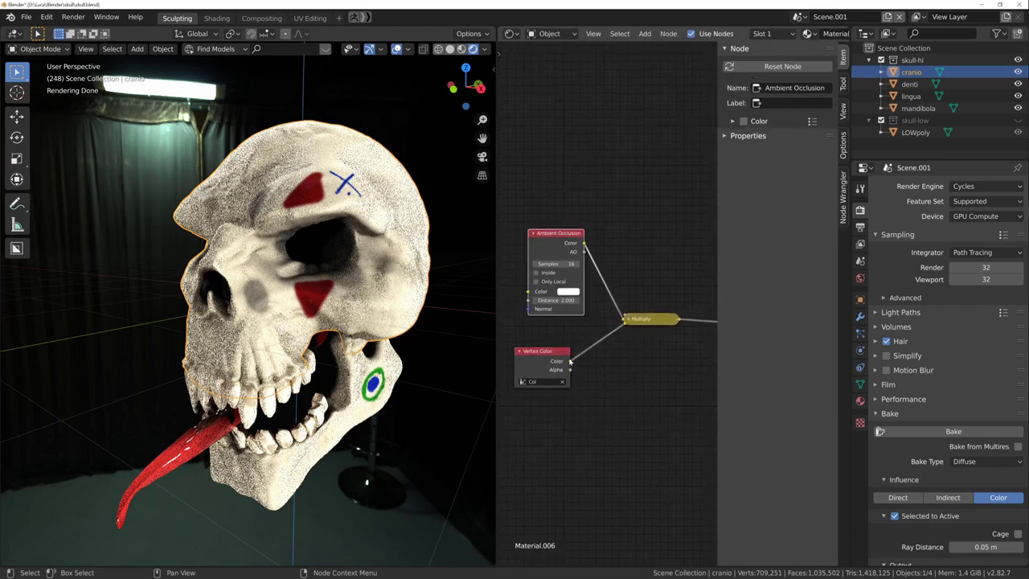
middle_click_drag(569, 361, 602, 355)
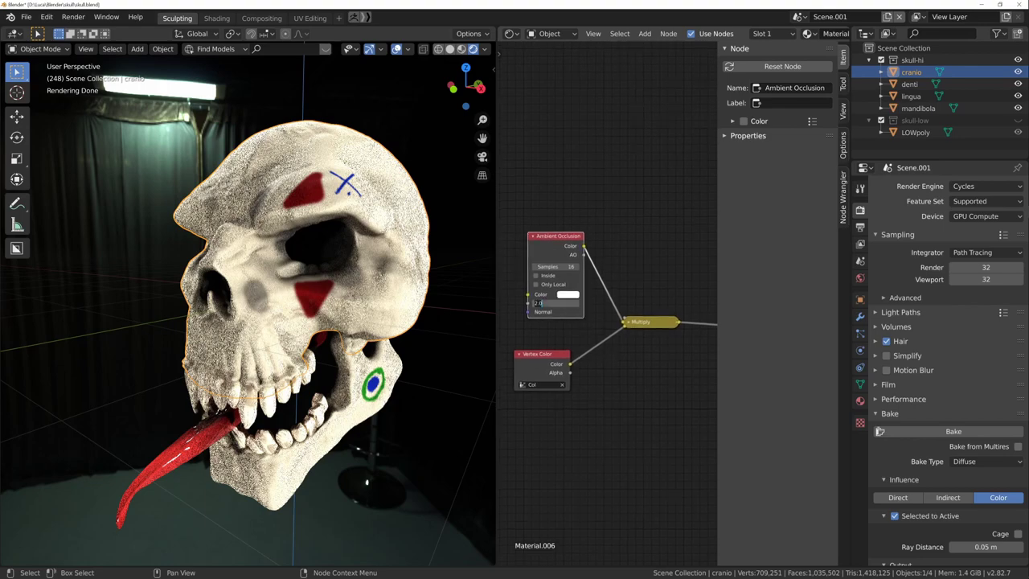
key("Return")
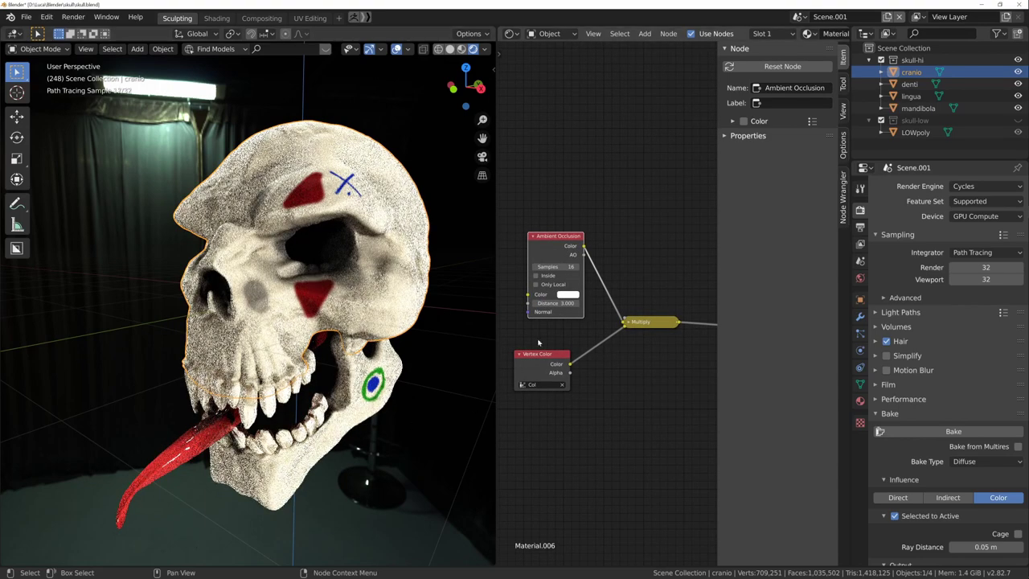
- Check the occlusion colour and orbit the skull to inspect it from front and side
left_click(572, 296)
left_click(629, 188)
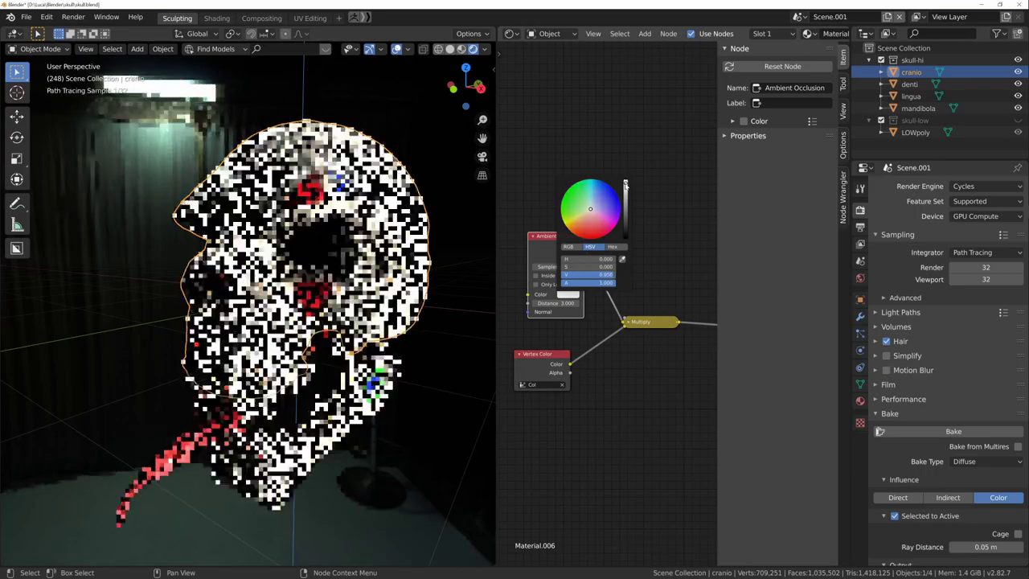
middle_click_drag(446, 363, 378, 361)
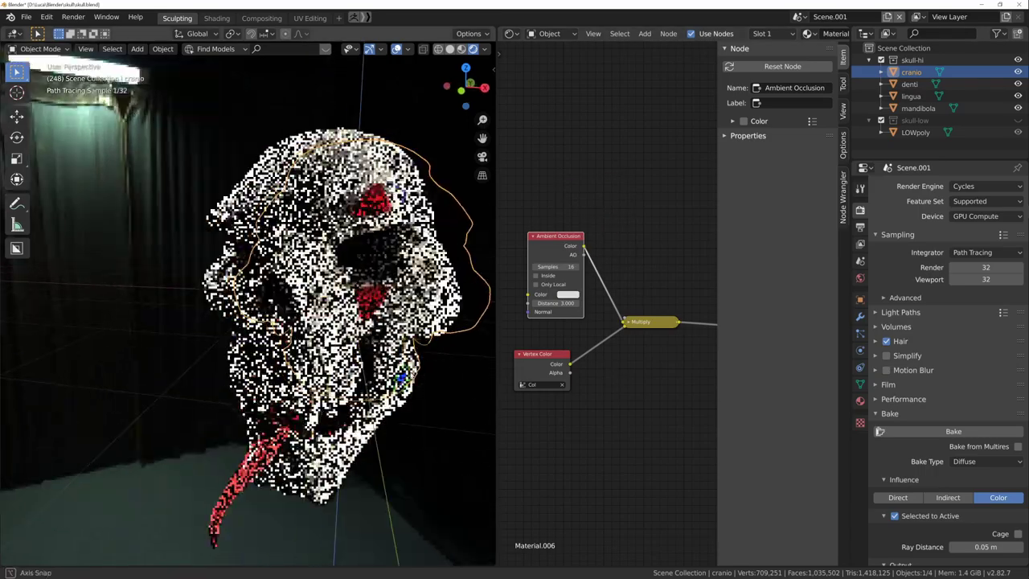
mouse_move(648, 379)
middle_mouse_down()
mouse_move(633, 373)
mouse_move(649, 374)
middle_mouse_up()
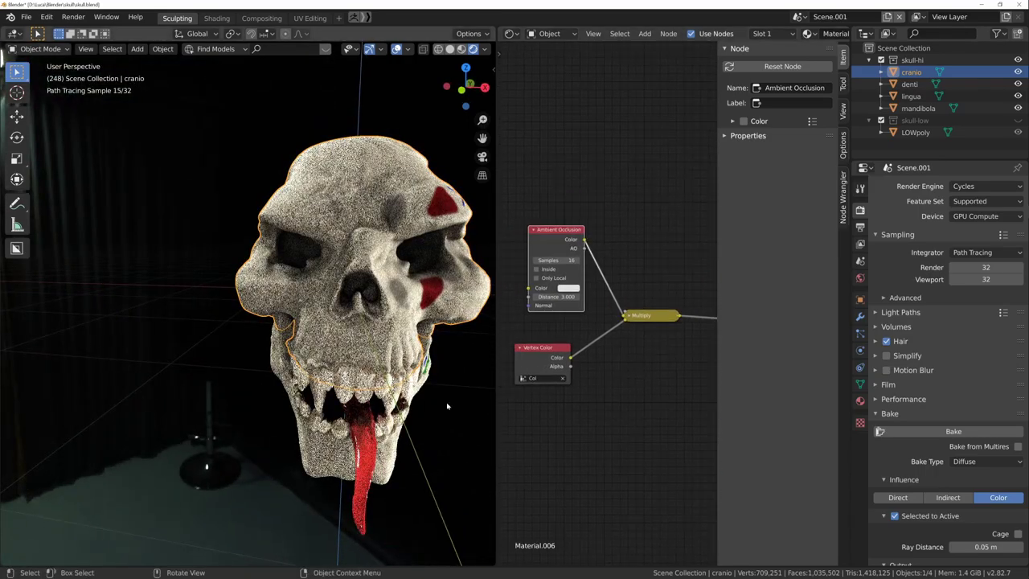
middle_click_drag(451, 378, 464, 410)
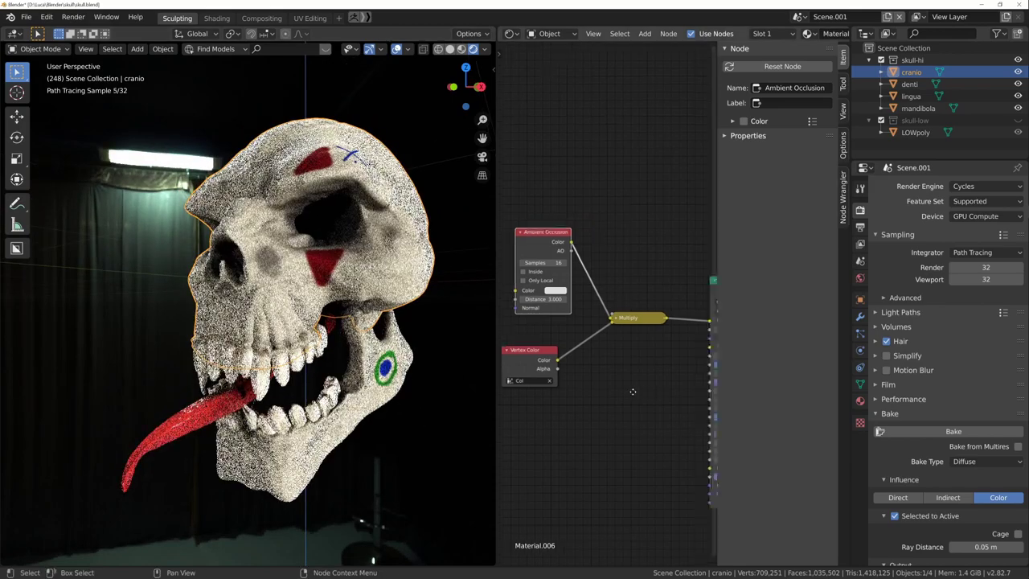
mouse_move(643, 377)
middle_mouse_down()
mouse_move(523, 369)
mouse_move(624, 370)
middle_mouse_up()
- Select the teeth and wire a new Noise Texture node into their material
left_click(317, 363)
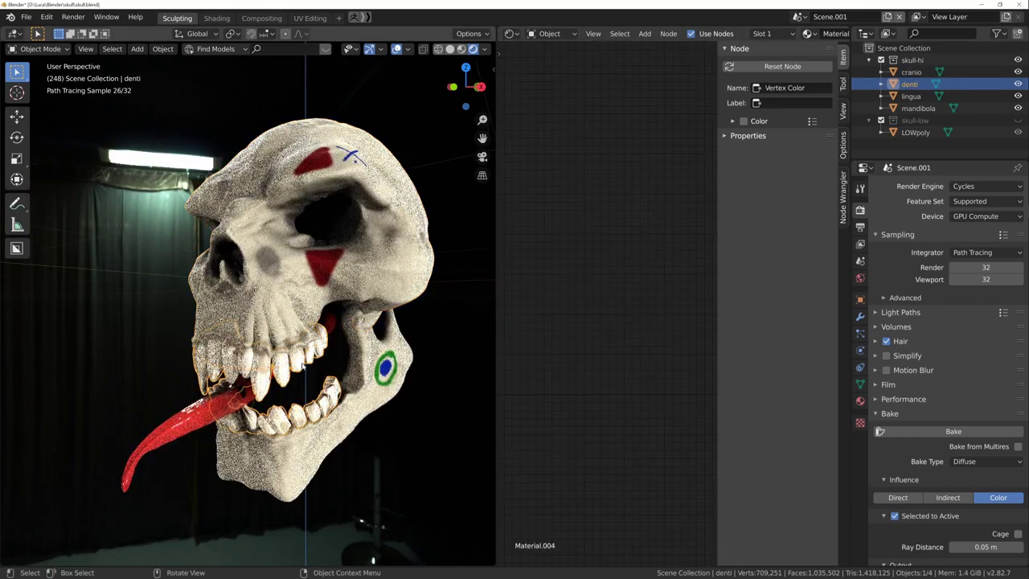
middle_click_drag(707, 338, 568, 334)
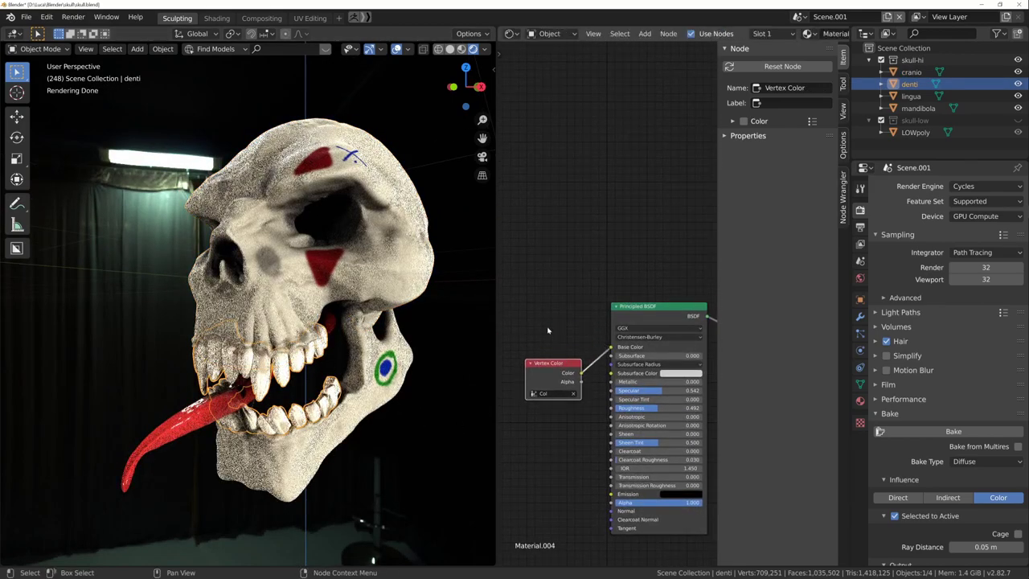
middle_click_drag(525, 292, 610, 344)
key("shift+a")
left_click(587, 337)
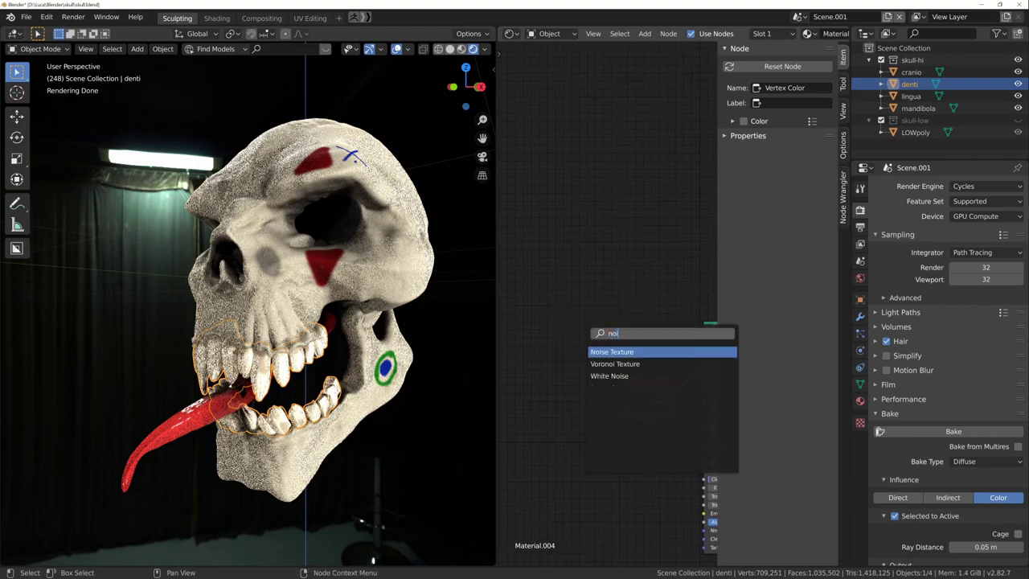
key("Return")
left_click(571, 325)
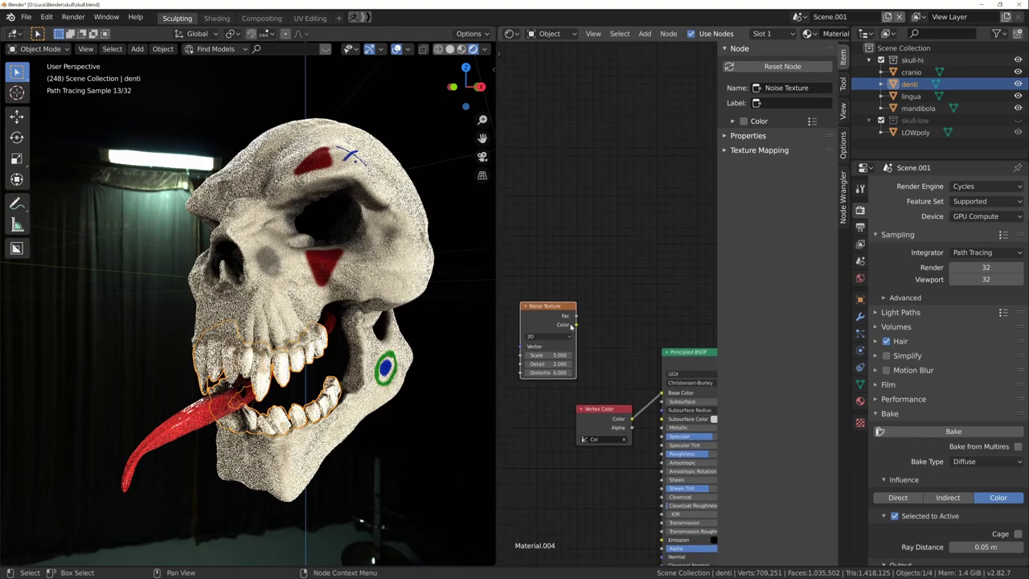
mouse_move(577, 319)
left_mouse_down()
mouse_move(639, 411)
mouse_move(661, 392)
left_mouse_up()
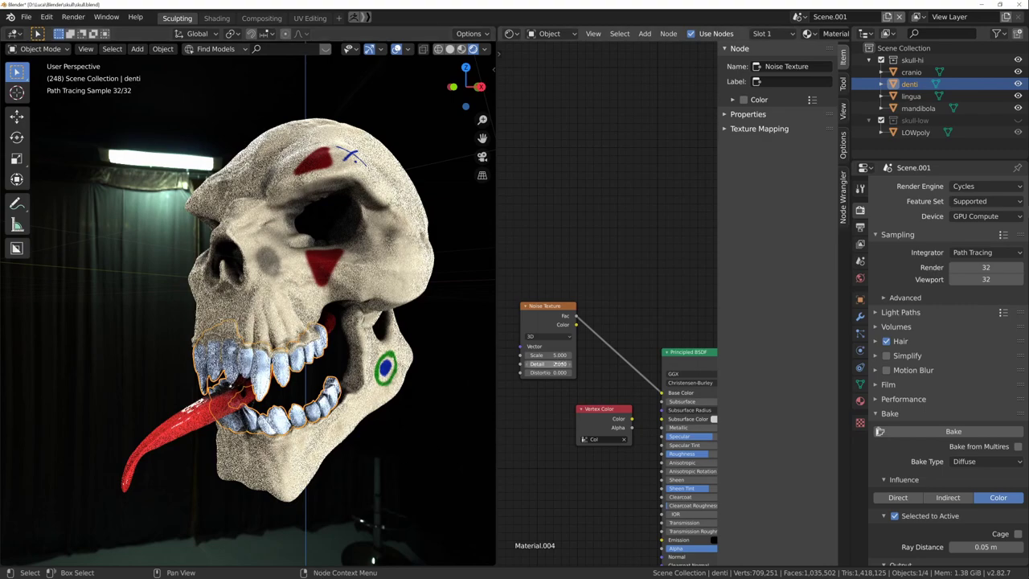
- Set the Noise Texture scale to 20 and place the Vertex Color node beside it, selecting both
key("Return")
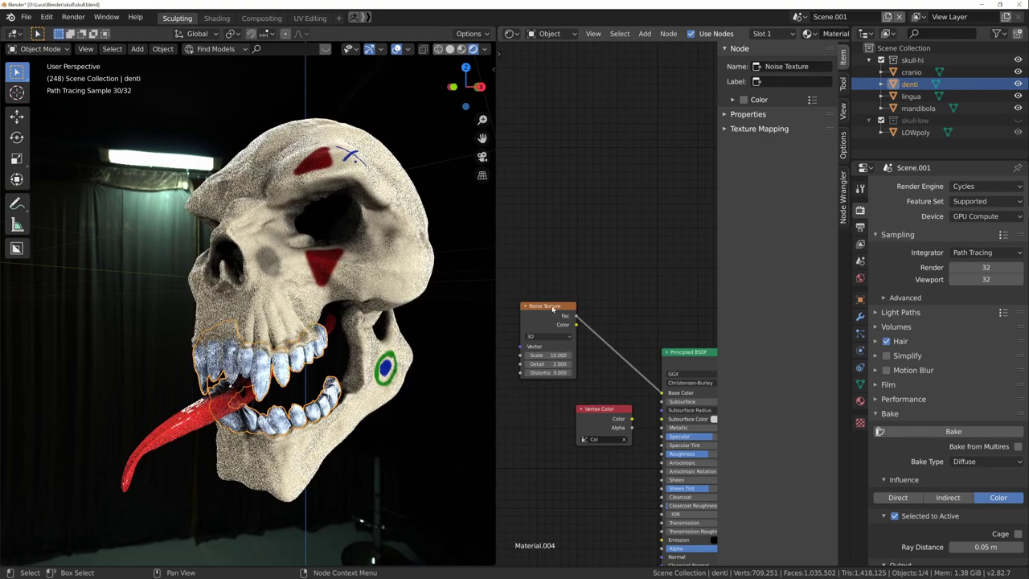
left_click_drag(552, 308, 548, 303)
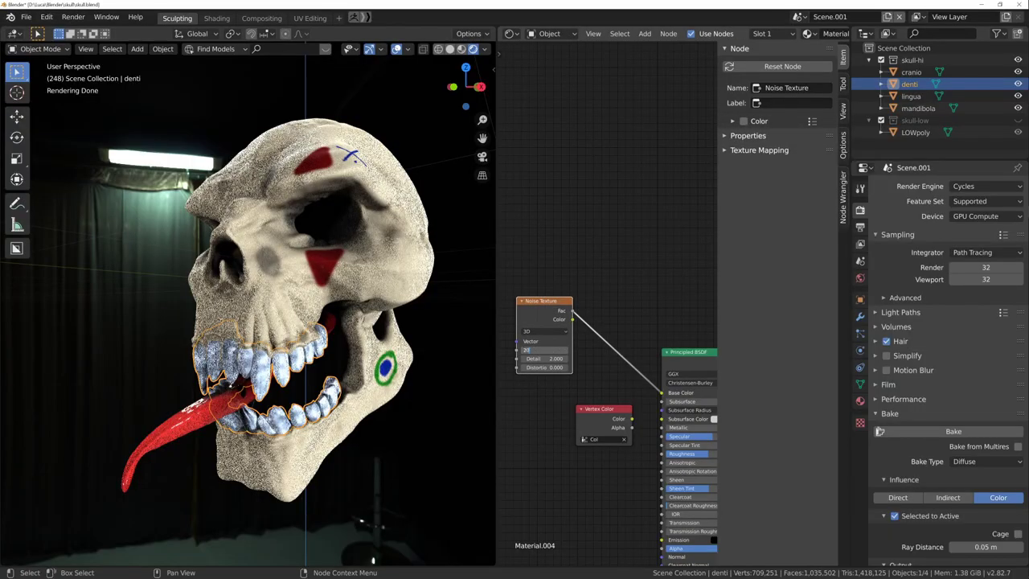
key("Return")
scroll(273, 294, "up", 5)
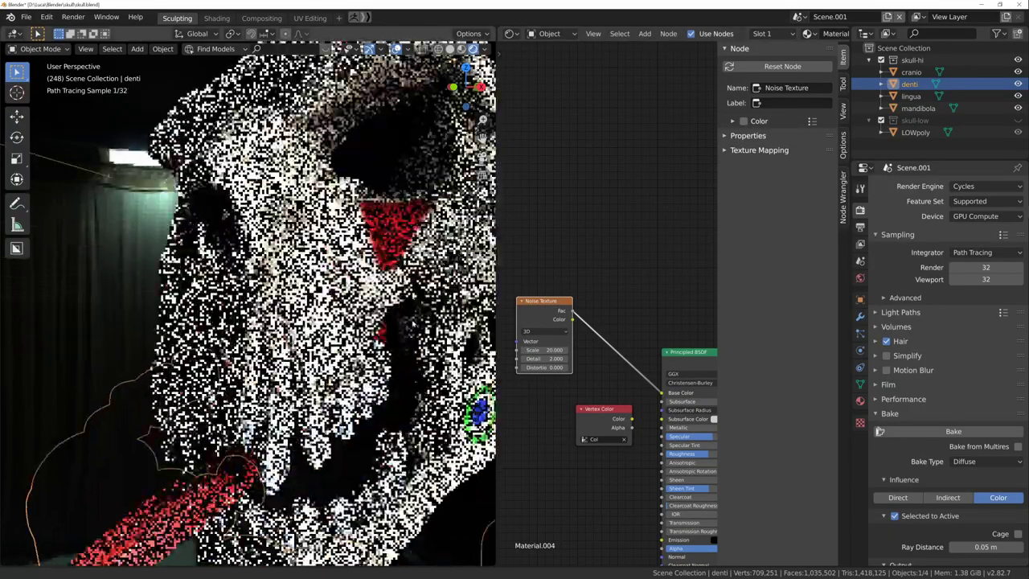
scroll(249, 306, "up", 2)
scroll(249, 305, "down", 6)
scroll(322, 402, "up", 4)
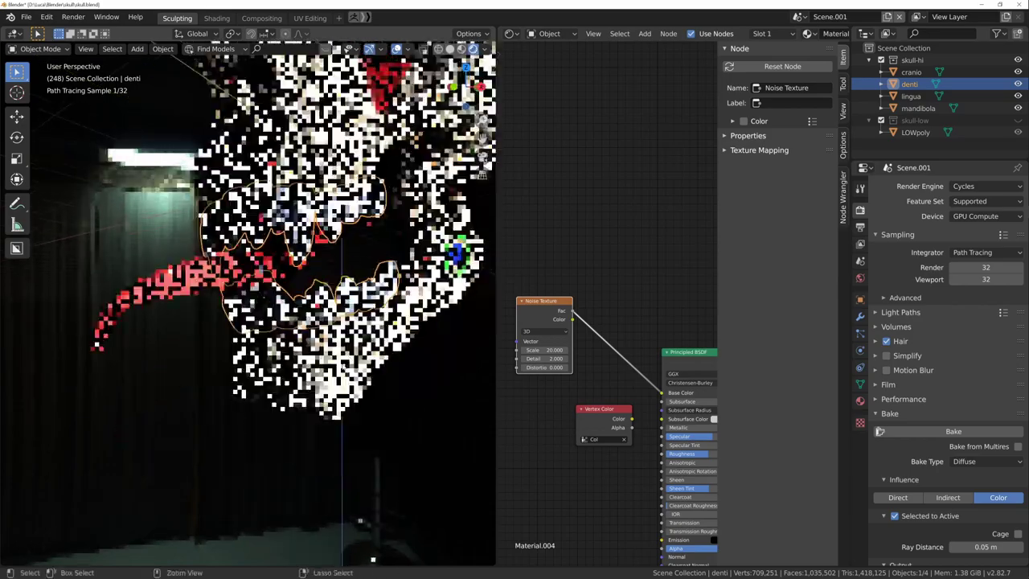
middle_click_drag(373, 559, 373, 560)
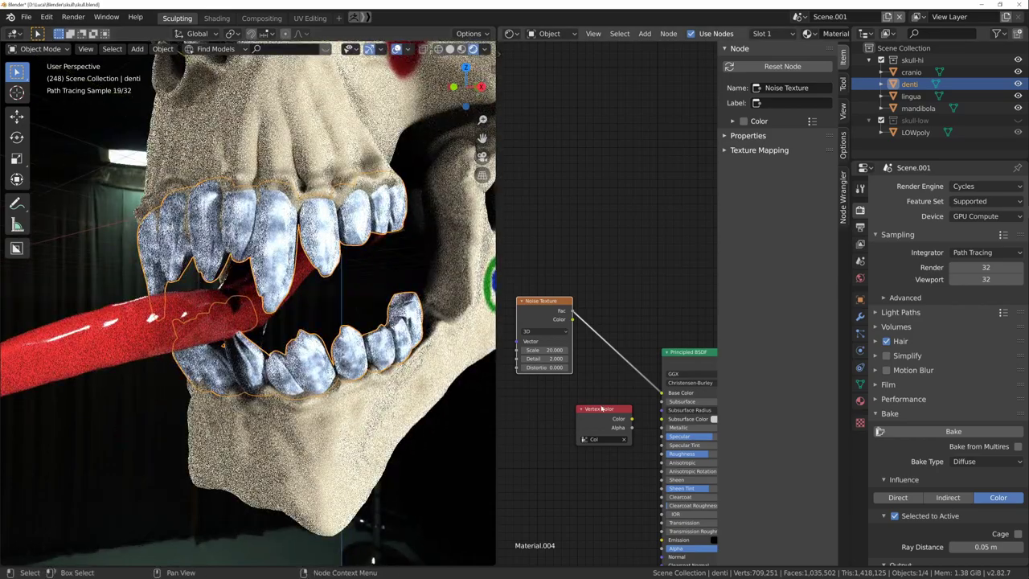
left_click_drag(601, 409, 532, 402)
left_click(541, 401, "shift")
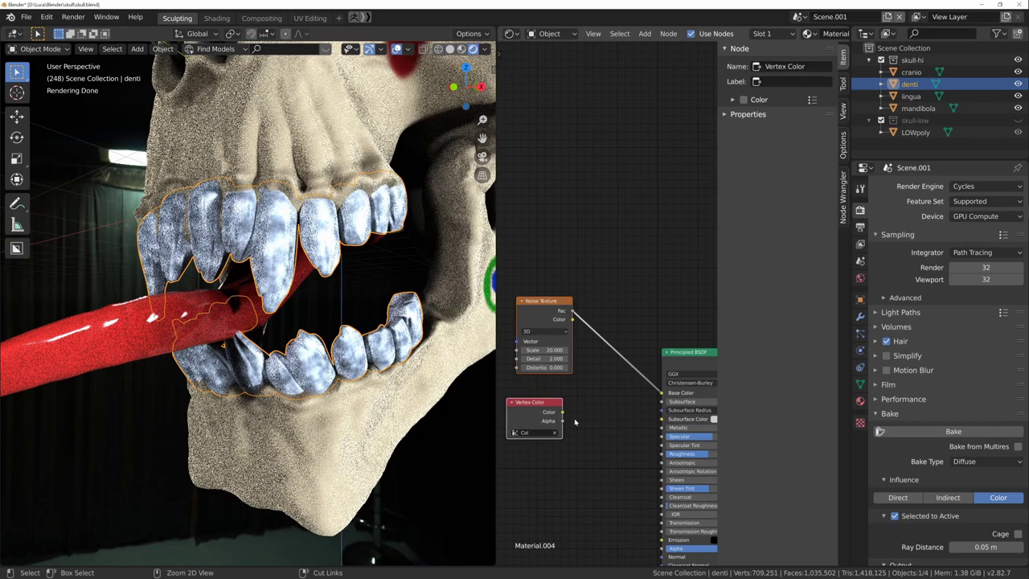
- Join Noise Texture and Vertex Color through a Multiply mix node into Base Color, then arrange the nodes
key("ctrl+KP_Multiply")
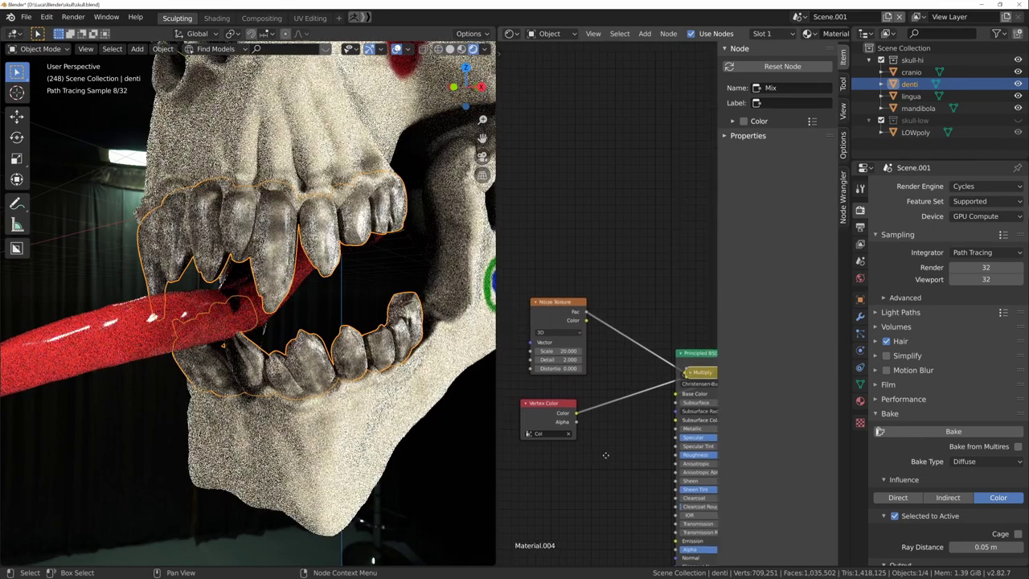
scroll(605, 455, "down", 3)
left_click(591, 317)
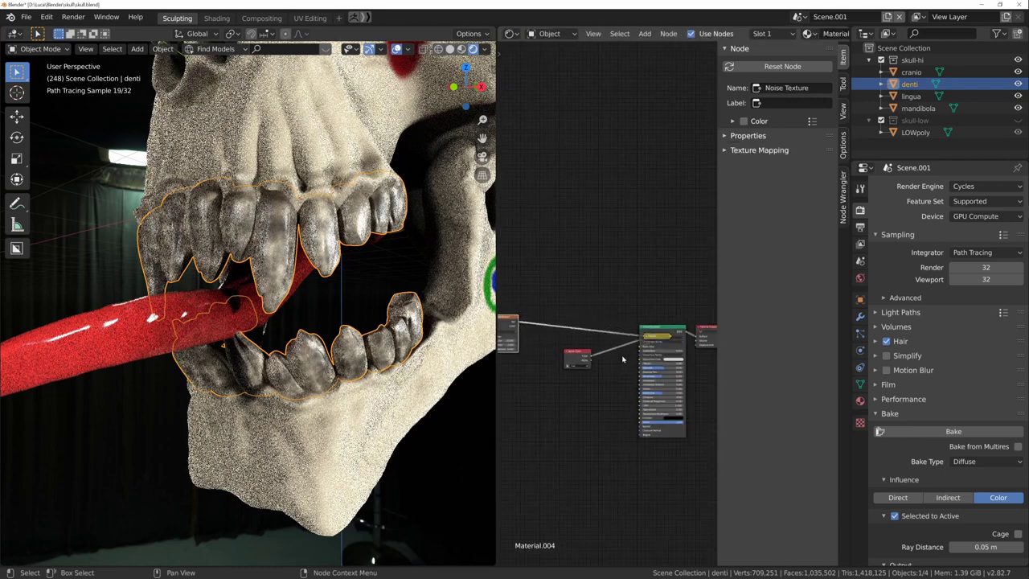
left_click_drag(577, 357, 538, 363)
left_click_drag(656, 336, 583, 339)
left_click(535, 364)
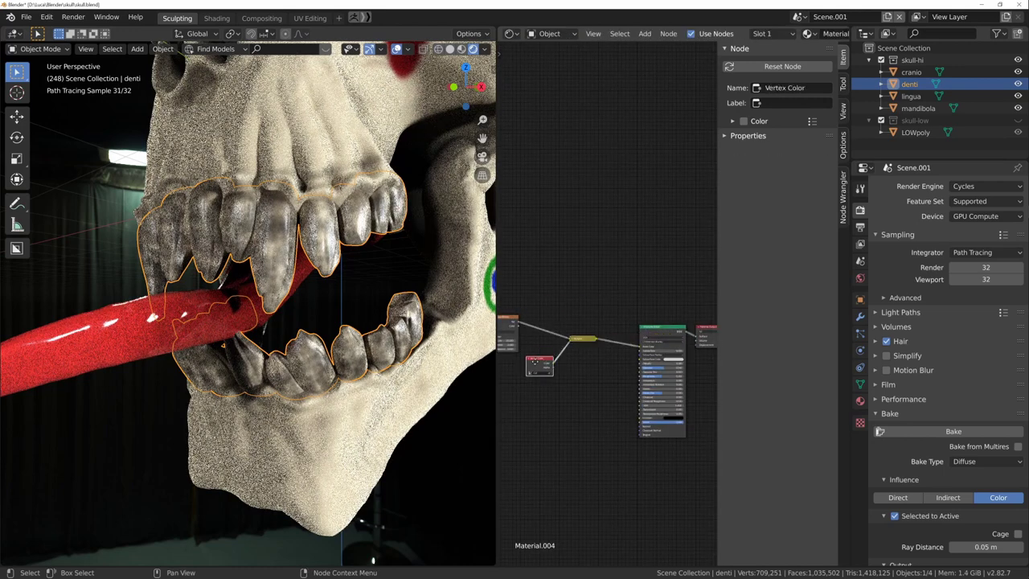
mouse_move(535, 363)
middle_mouse_down("ctrl")
mouse_move(622, 382)
mouse_move(641, 370)
middle_mouse_up("ctrl")
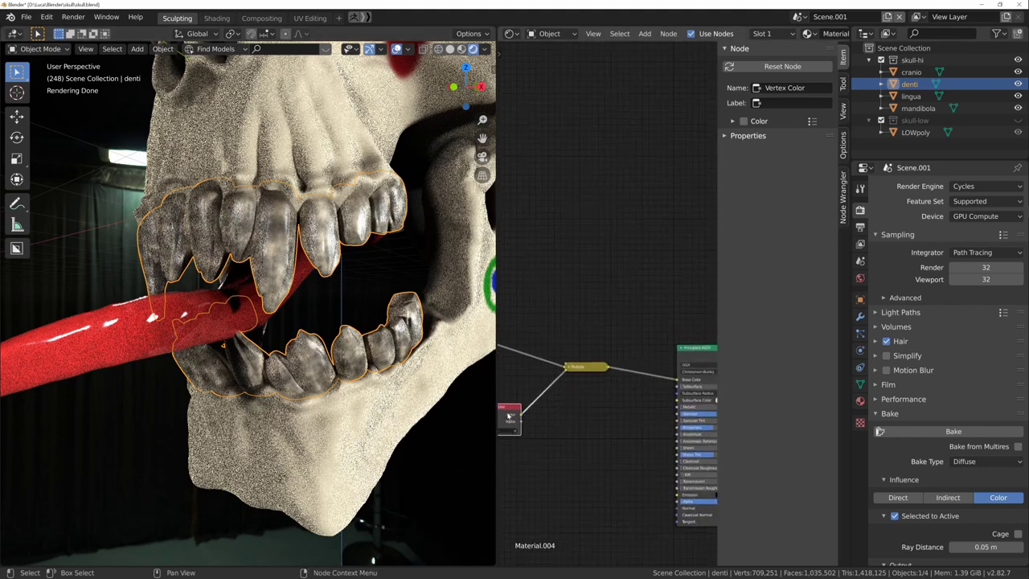
middle_click_drag(508, 415, 580, 420)
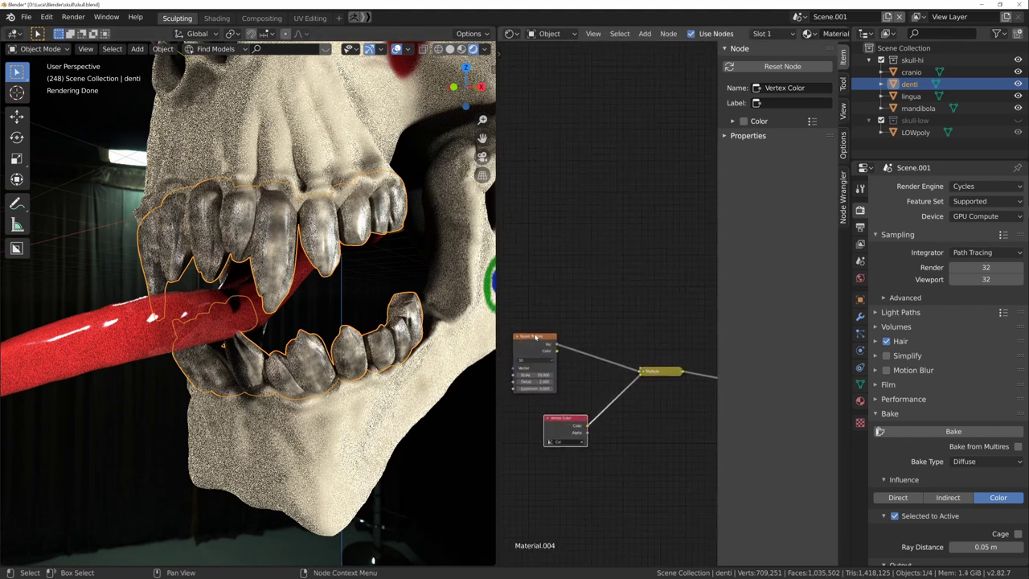
left_click(660, 371)
mouse_move(691, 409)
middle_mouse_down()
mouse_move(555, 416)
mouse_move(565, 426)
middle_mouse_up()
- Insert a ColorRamp node between the Multiply mix node and the Principled BSDF
key("shift+a")
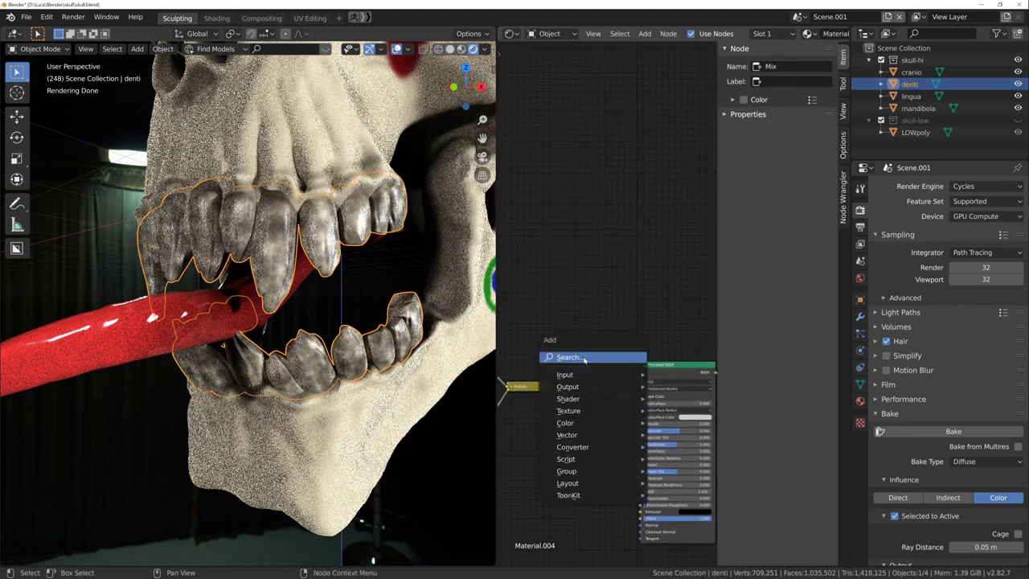
left_click(584, 358)
type("m")
key("Down")
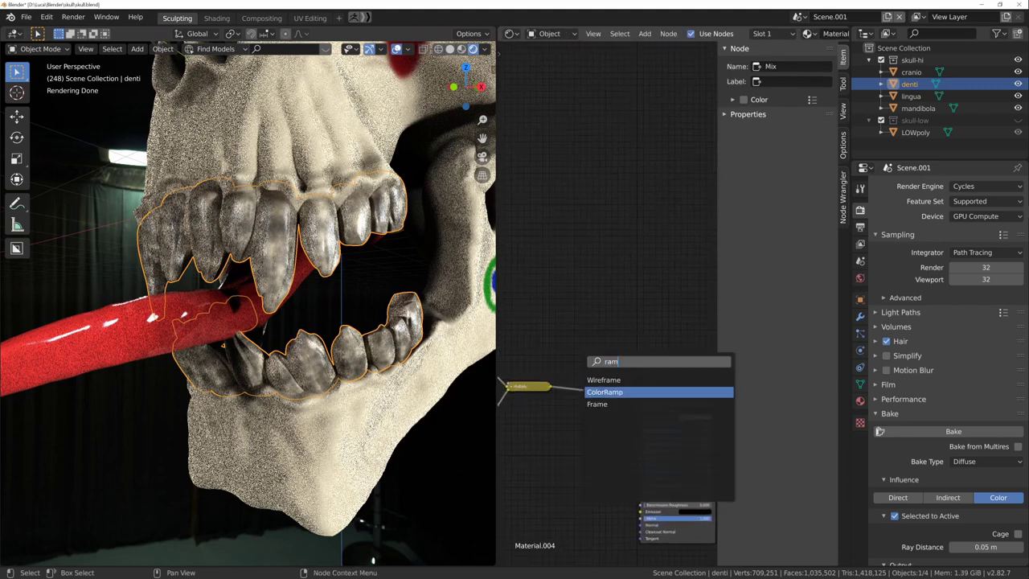
key("Return")
left_click(617, 462)
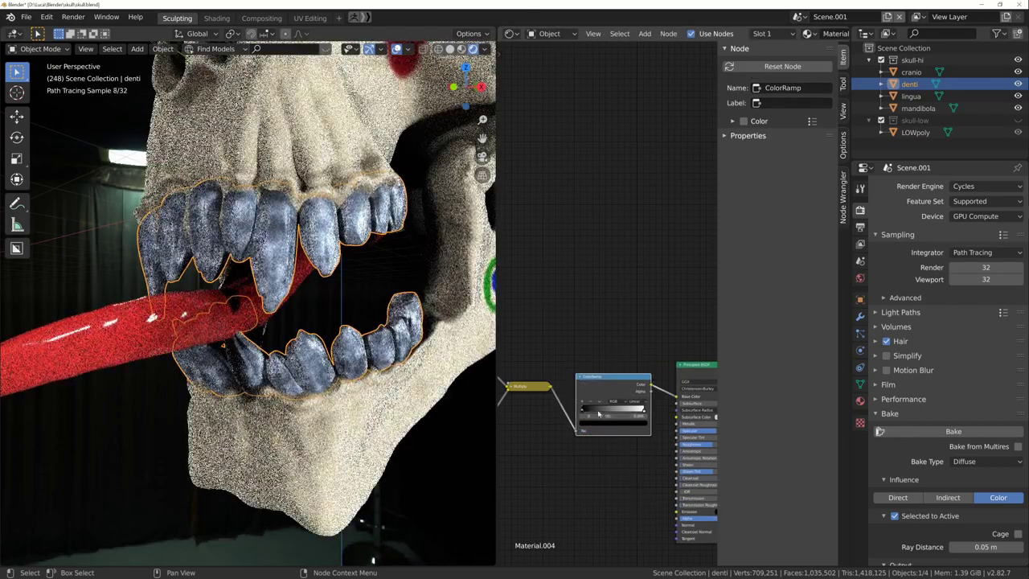
- Make the ramp's left stop red and adjust the right stop's colour
left_click(583, 416)
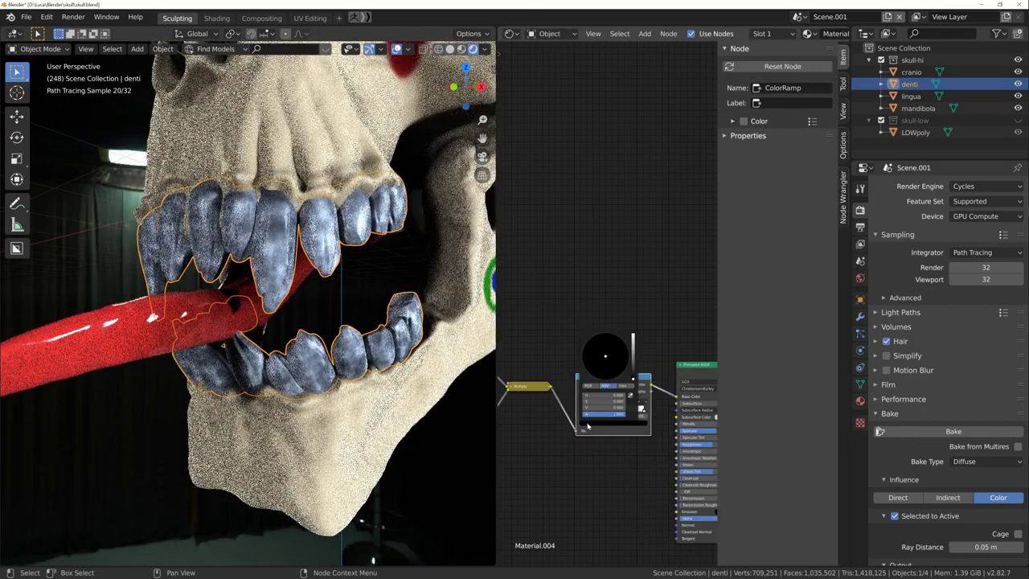
left_click_drag(632, 354, 632, 336)
left_click(619, 353)
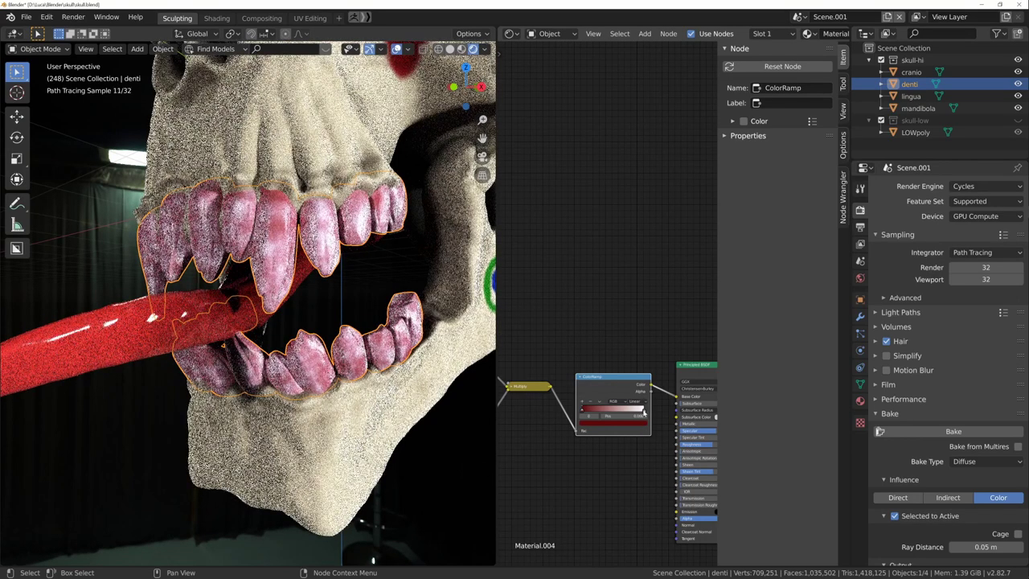
left_click(642, 412)
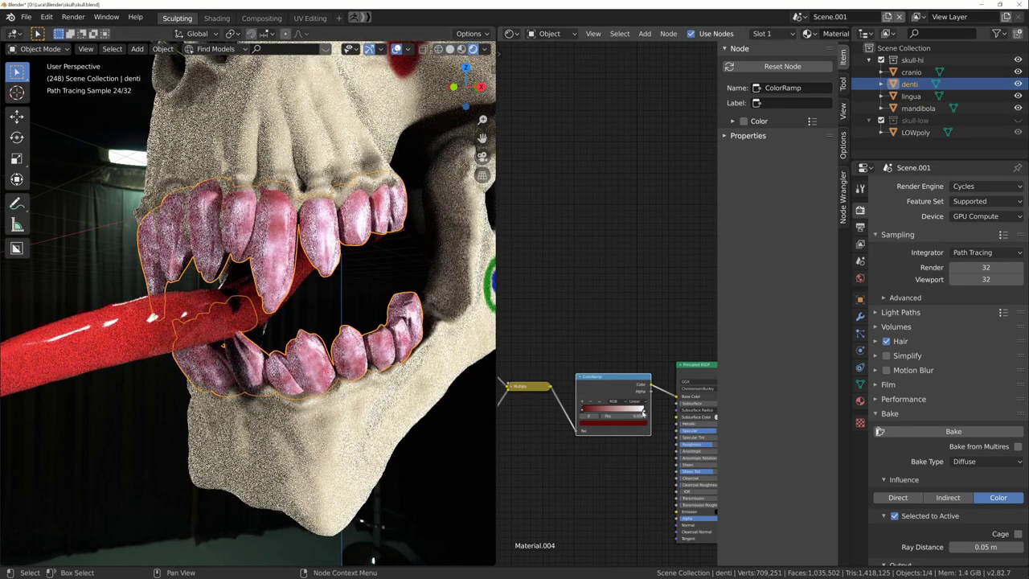
left_click(641, 408)
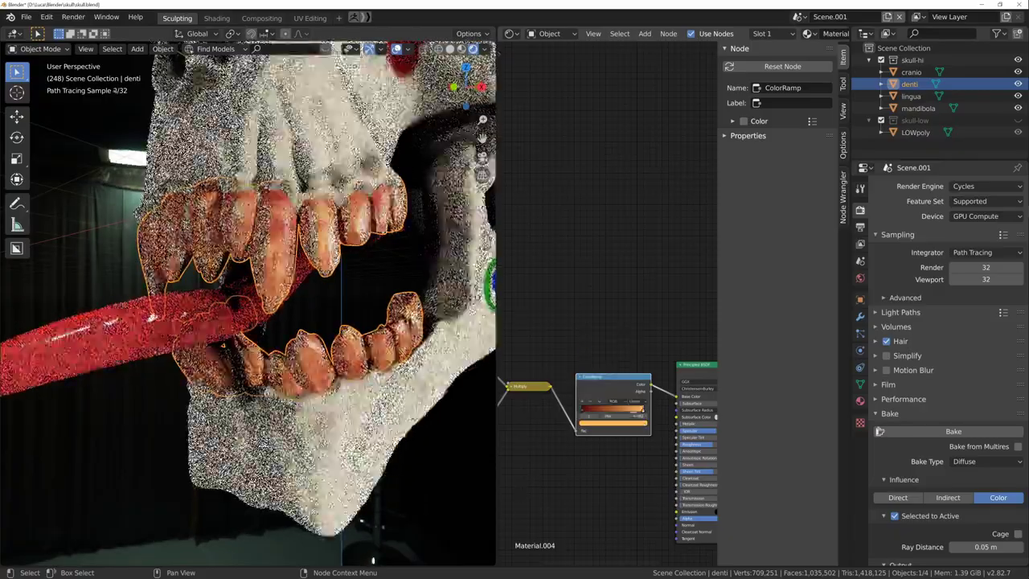
mouse_move(373, 561)
middle_mouse_down()
mouse_move(382, 371)
mouse_move(450, 451)
mouse_move(378, 456)
middle_mouse_up()
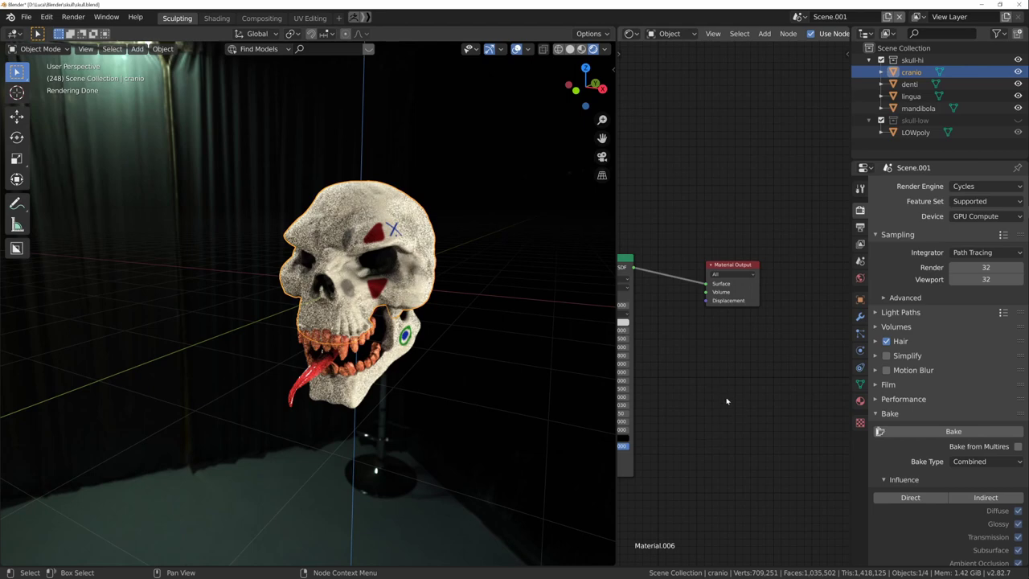
- Hide the skull-hi collection, show skull-low and select the LOWpoly object
middle_click_drag(680, 349, 853, 364)
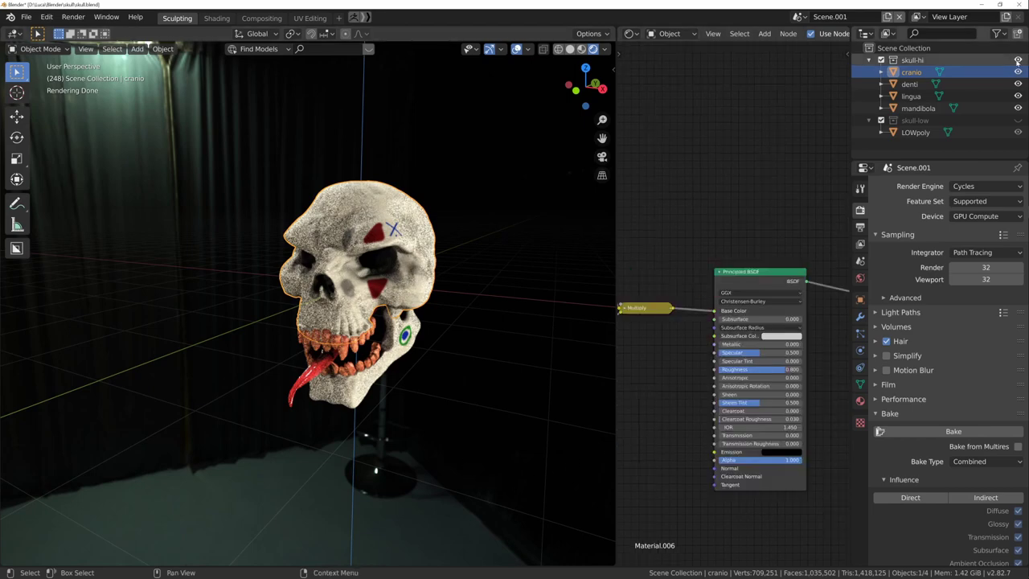
left_click(1017, 60)
left_click(1018, 121)
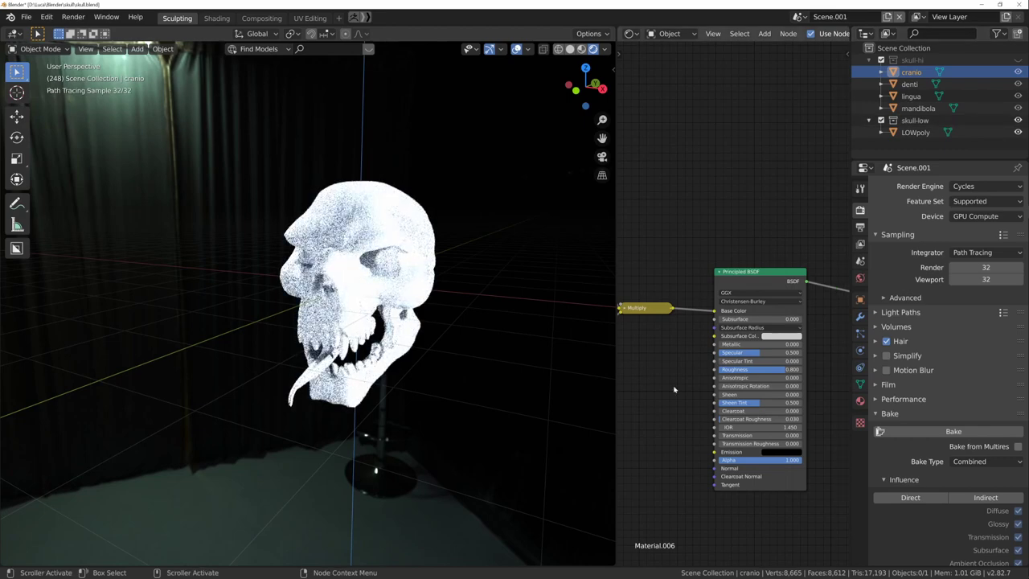
left_click(404, 247)
- Show LOWpoly's Default material nodes and make room in the node editor
key("Home")
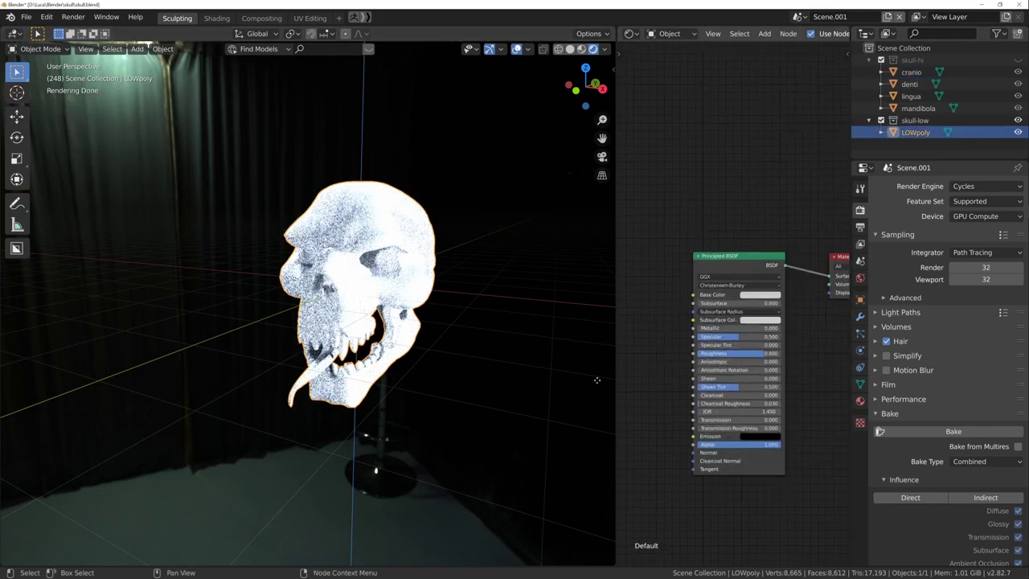
left_click(860, 401)
middle_click_drag(619, 341, 664, 341)
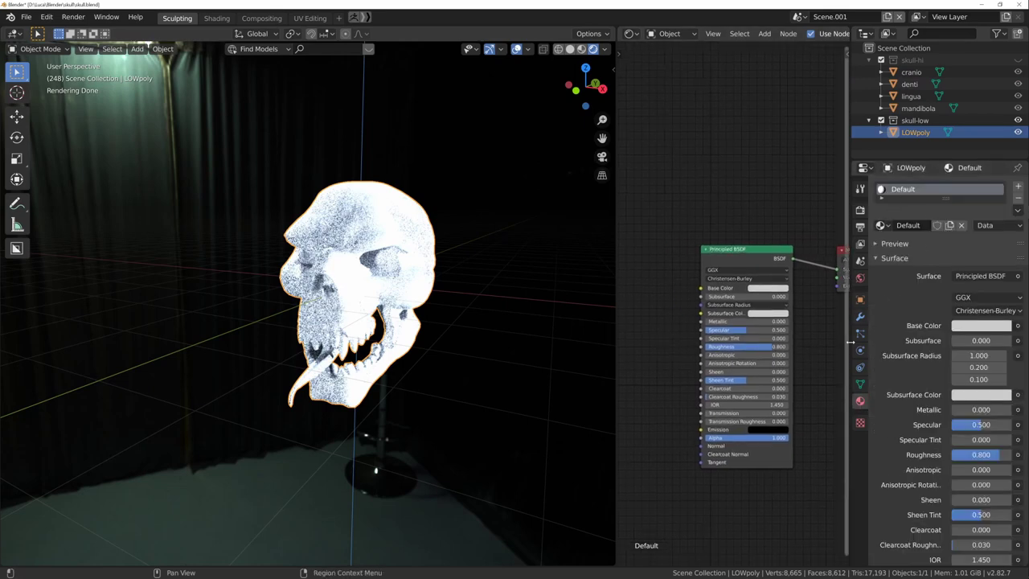
middle_click_drag(641, 421, 688, 400)
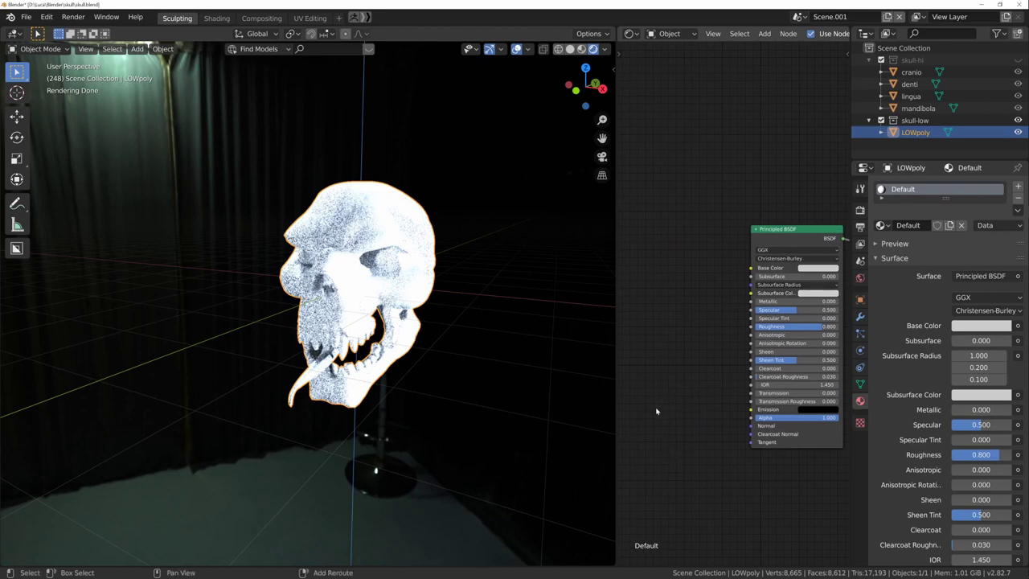
key("shift+a")
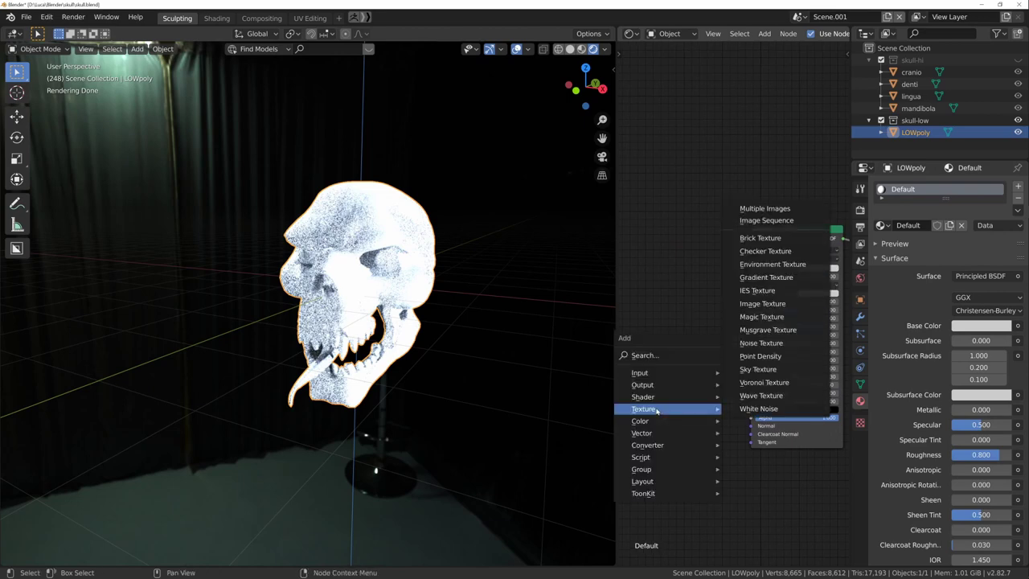
- Add an Image Texture node left of the shader and start a new image
left_click(778, 305)
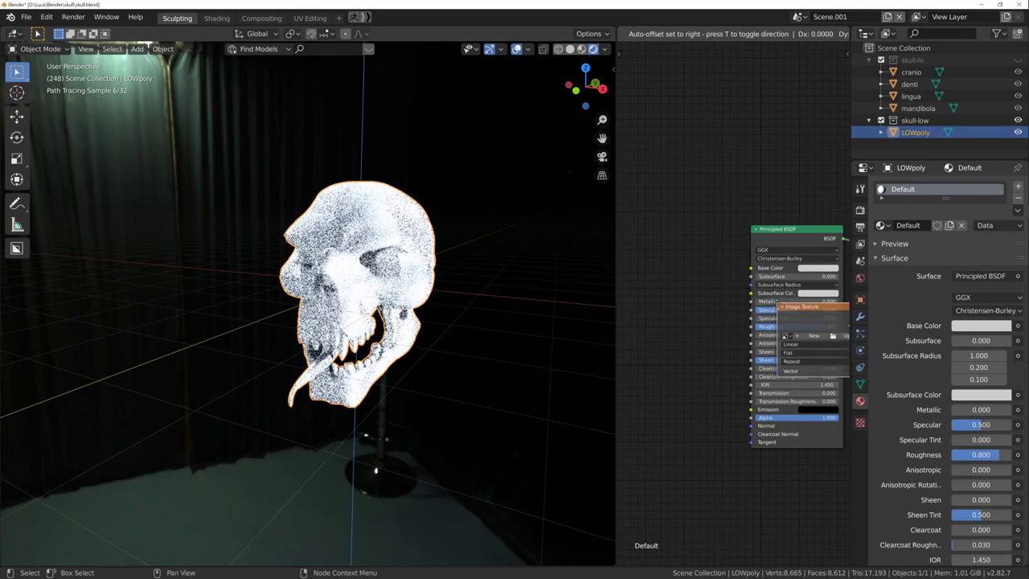
left_click_drag(632, 378, 682, 377)
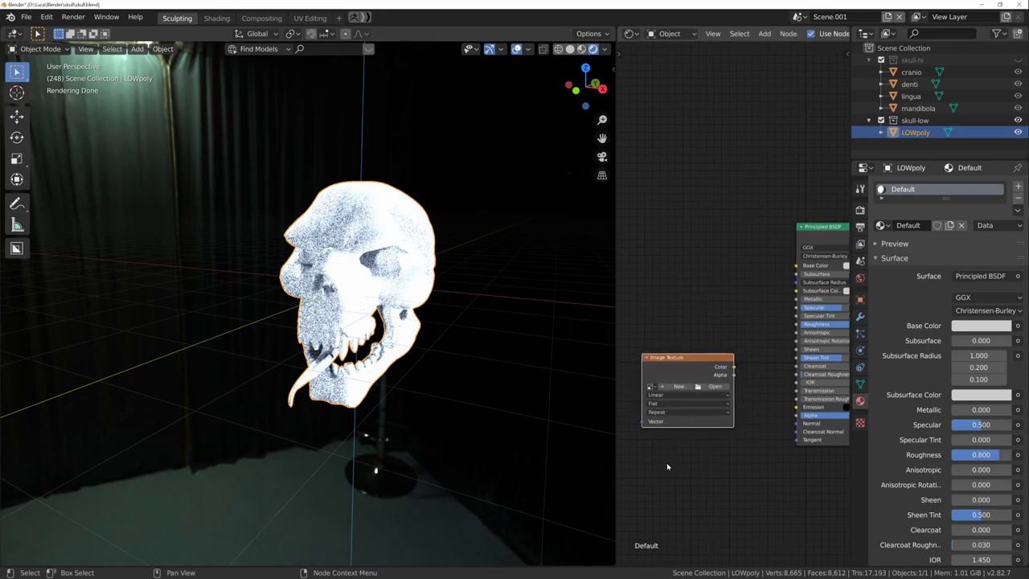
left_click(678, 387)
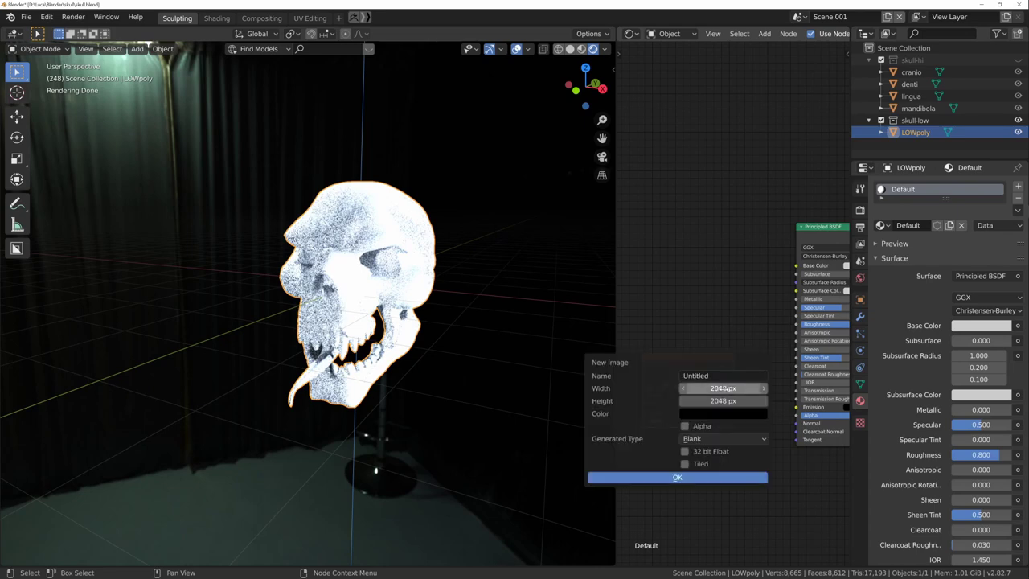
- Set the new image's width to 2048 px
left_click(722, 388)
type("1024")
key("Return")
left_click(723, 388)
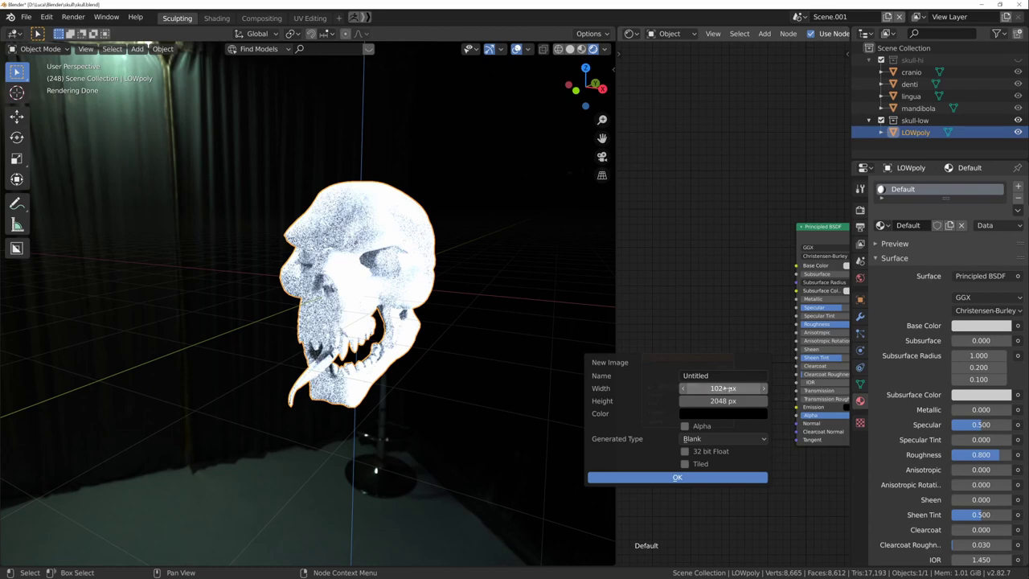
type("201")
key("Home")
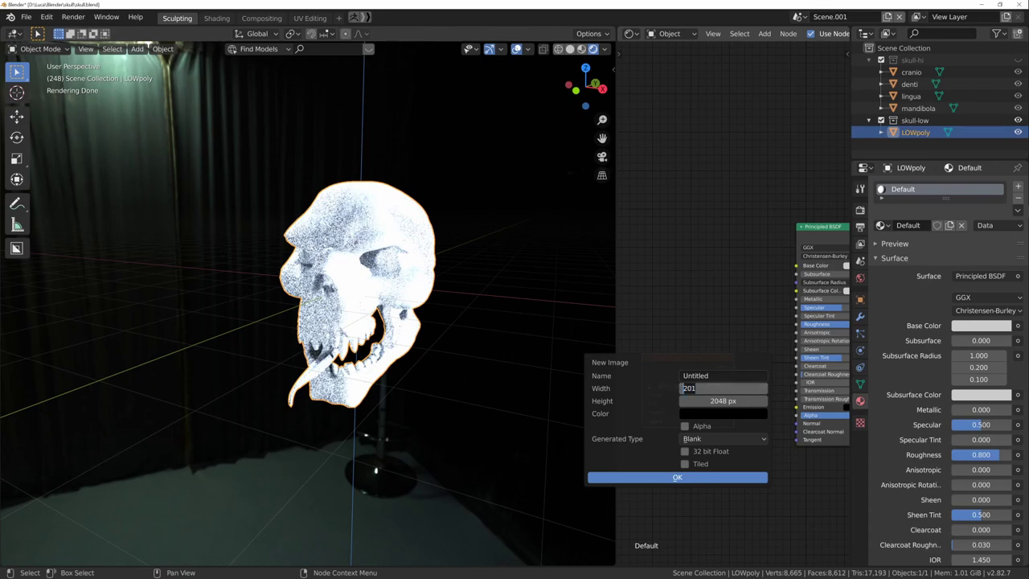
key("Delete")
key("Delete")
key("Delete")
type("1024")
key("Return")
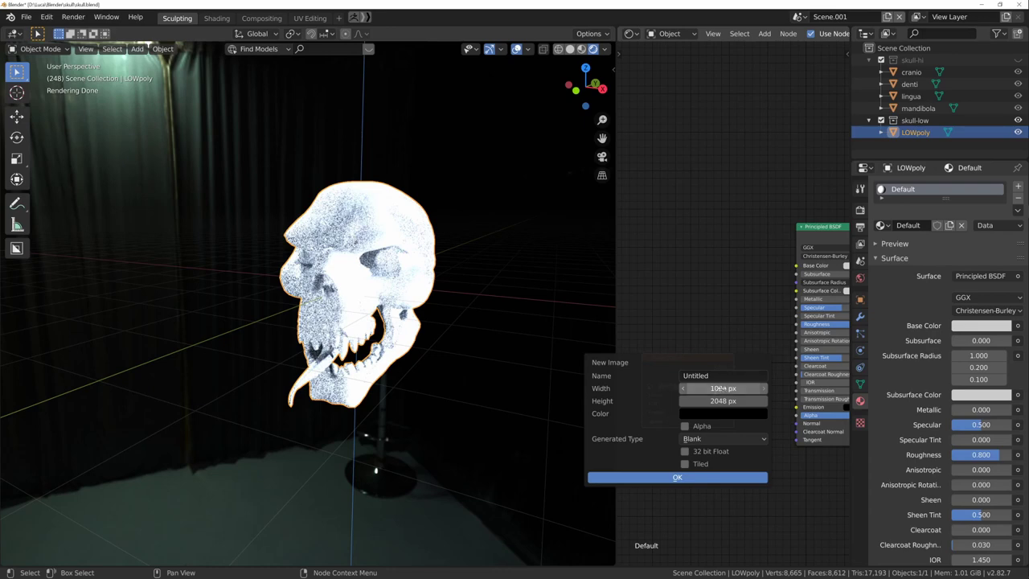
left_click(723, 389)
key("BackSpace")
key("BackSpace")
key("BackSpace")
type("2048")
key("Return")
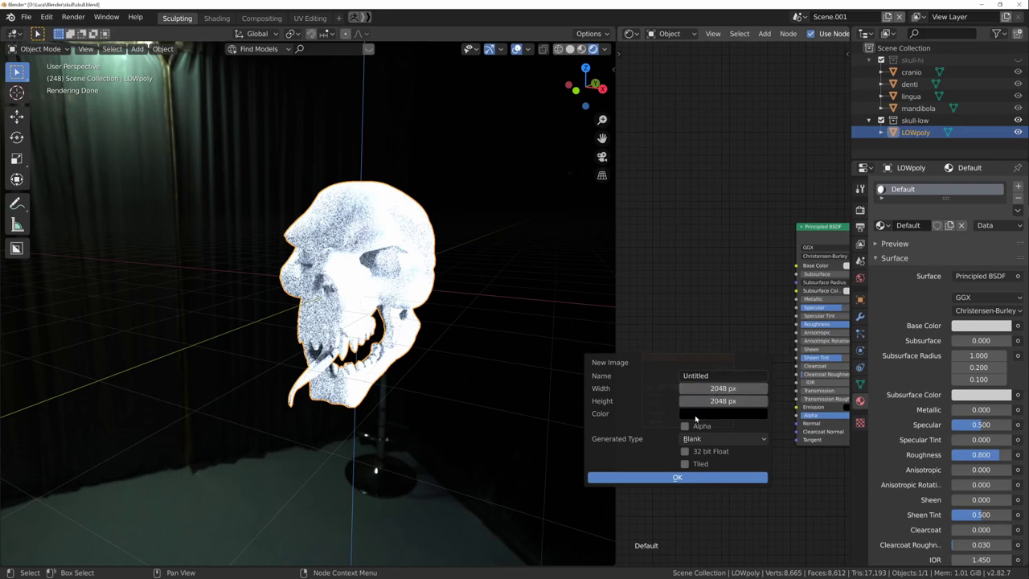
- Name the image BakedNormal and create the texture
left_click(698, 376)
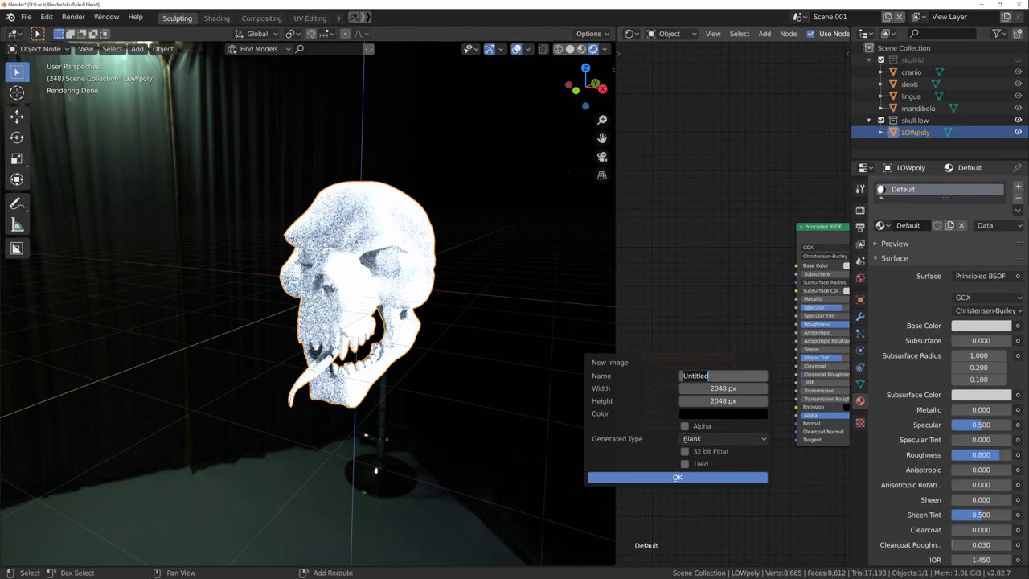
type("BakedNormal")
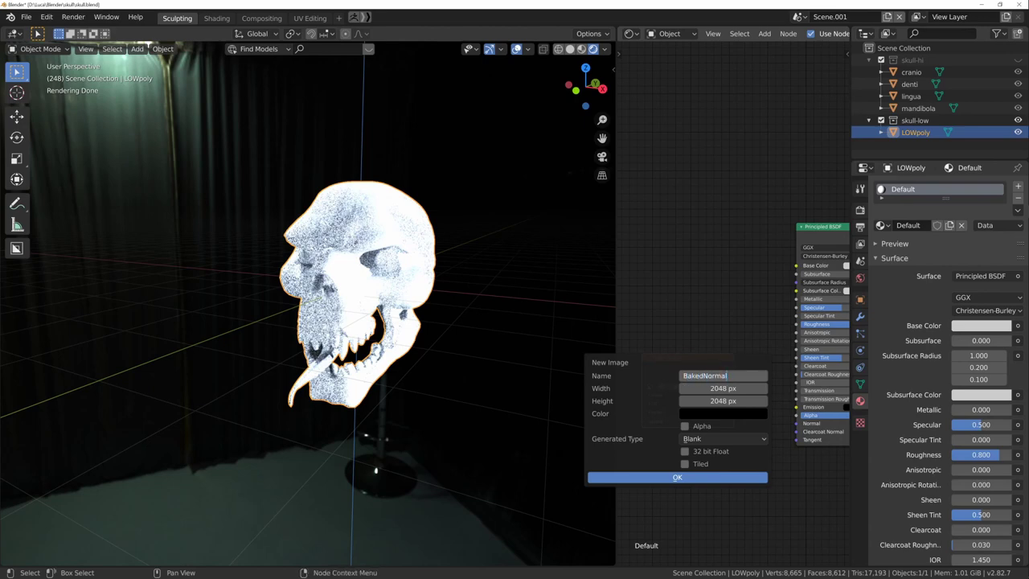
left_click(683, 478)
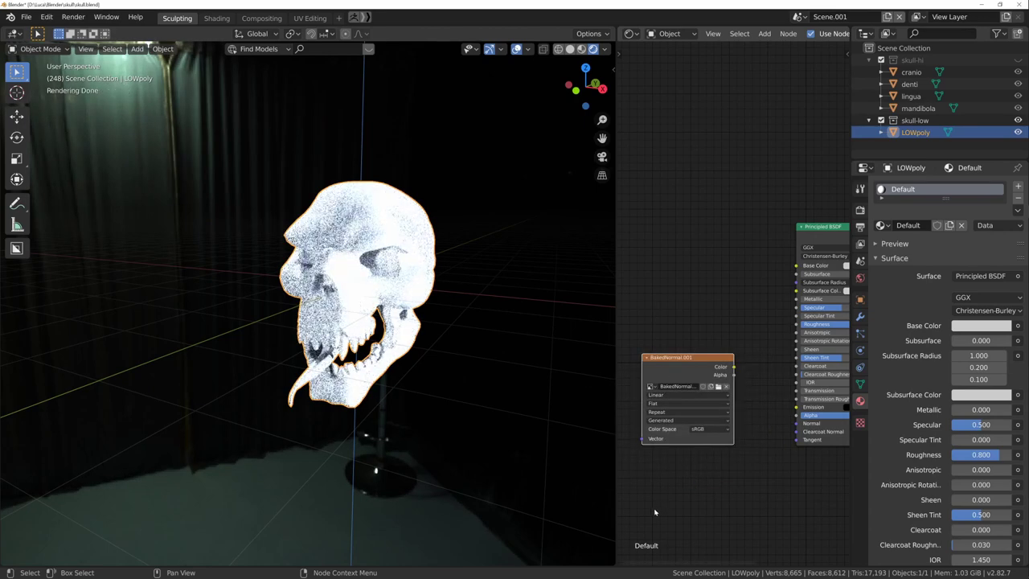
left_click(762, 325)
- Split the 3D view and turn the lower area into an Image Editor displaying BakedNormal
left_click(708, 358)
left_click(673, 360)
left_click(705, 355)
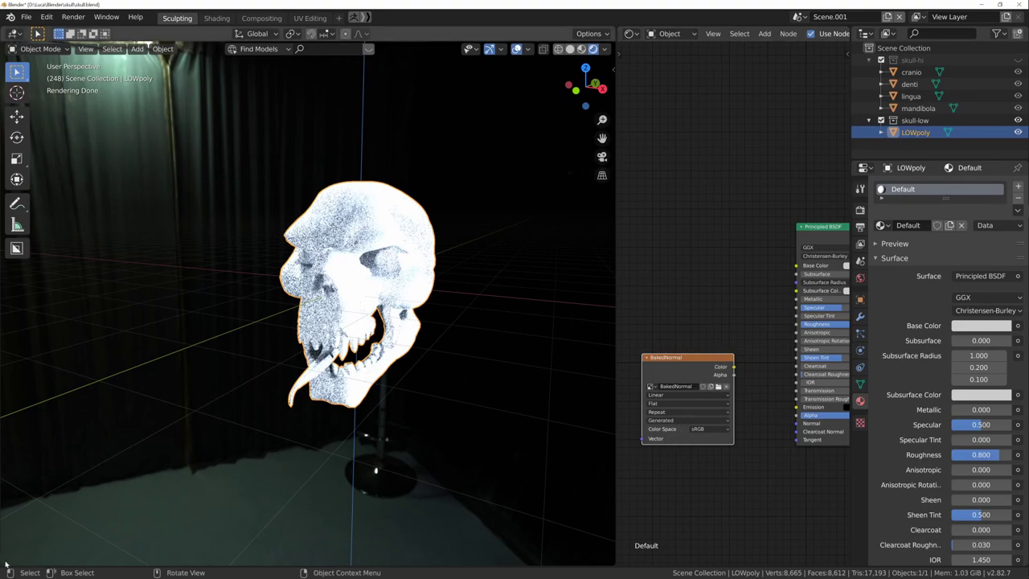
left_click_drag(7, 565, 27, 292)
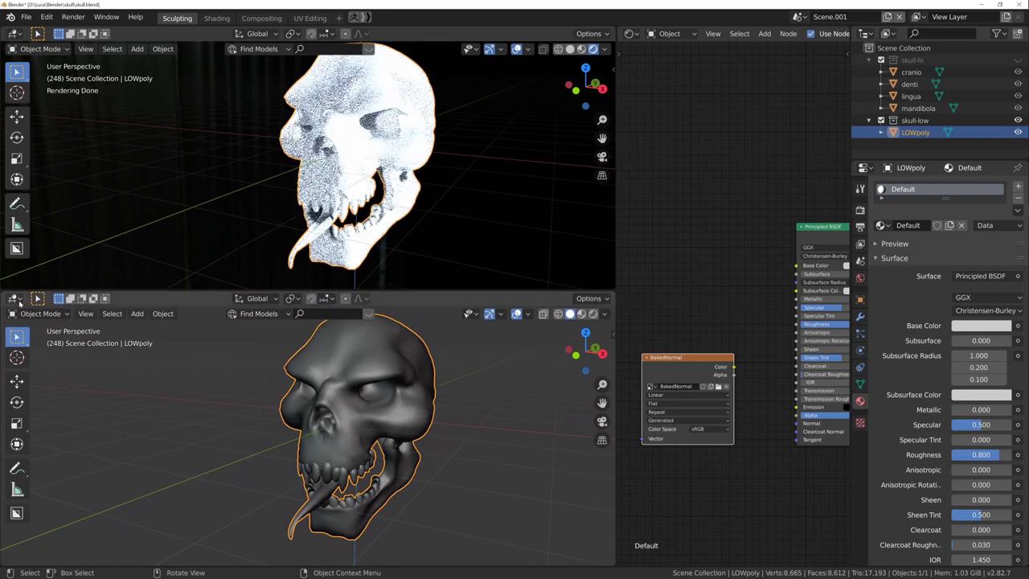
left_click(18, 300)
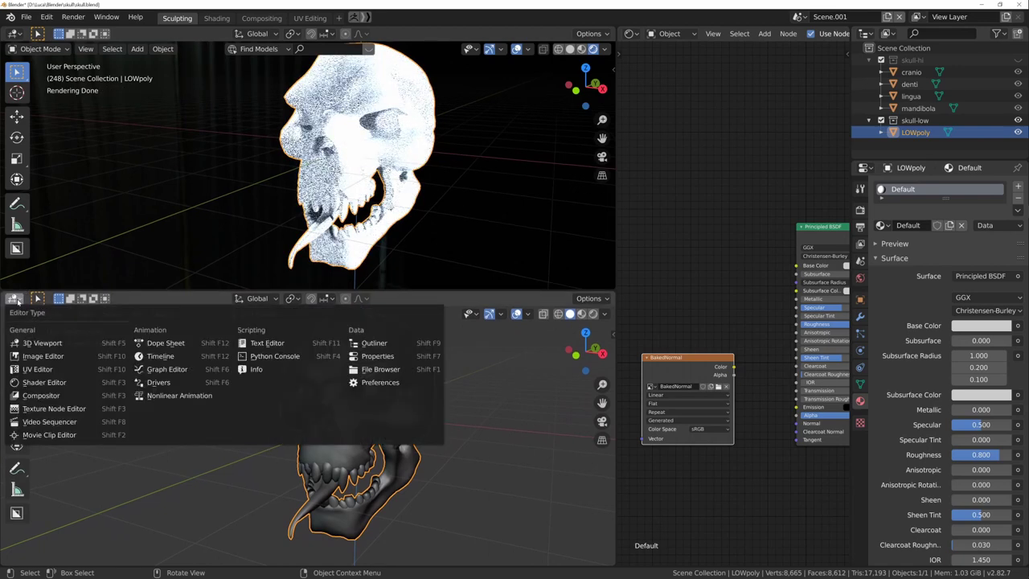
left_click(68, 357)
left_click(255, 298)
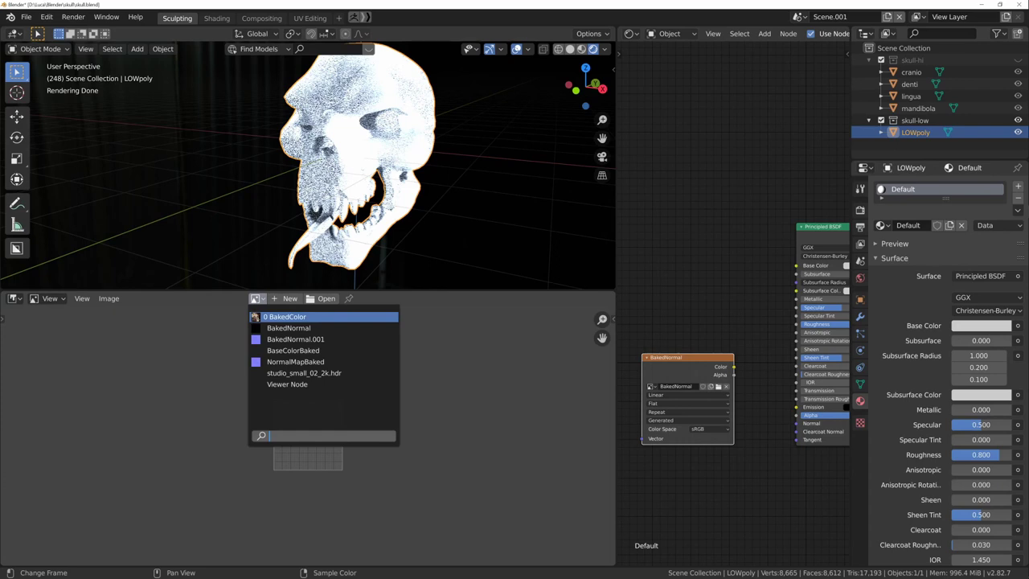
left_click(288, 328)
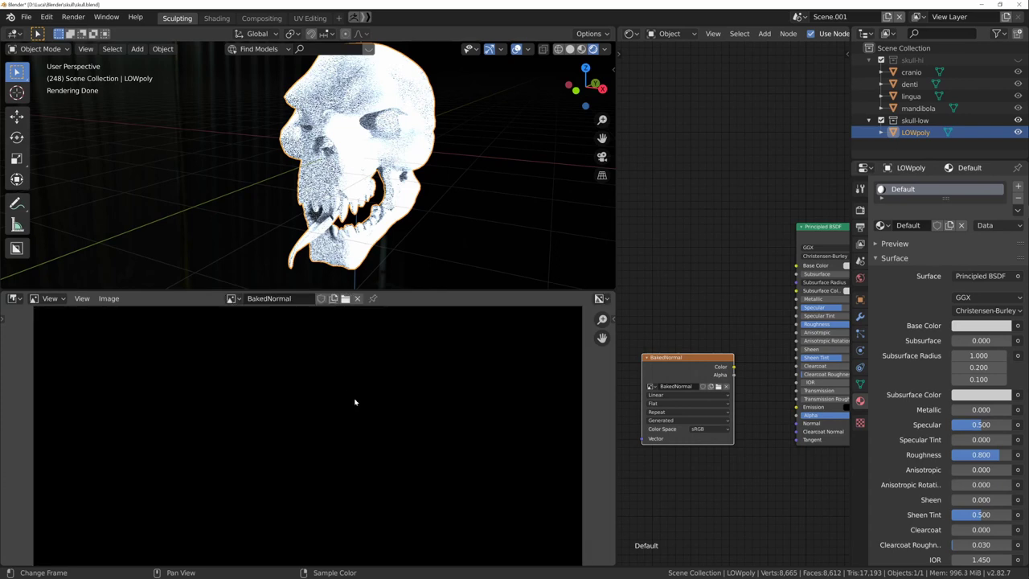
mouse_move(496, 378)
middle_mouse_down("ctrl")
mouse_move(407, 443)
mouse_move(428, 445)
middle_mouse_up("ctrl")
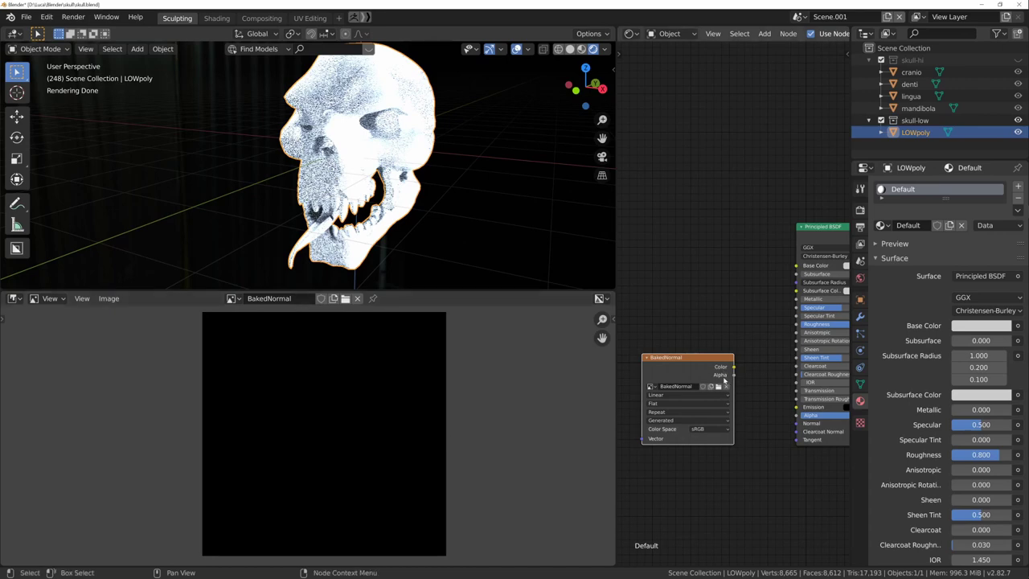
- In Render properties, set the Bake Type to Normal
left_click(860, 209)
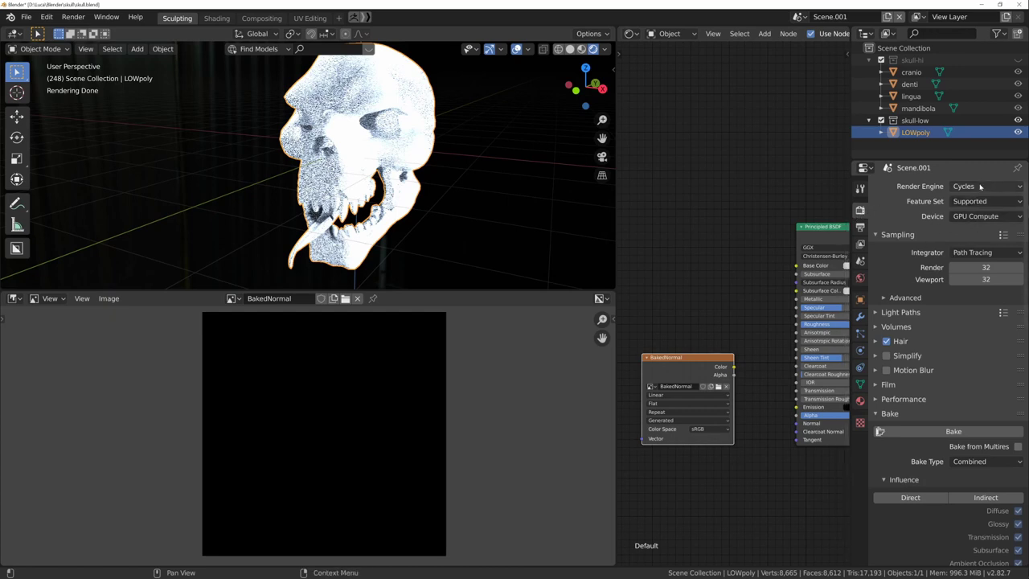
scroll(948, 406, "down", 1)
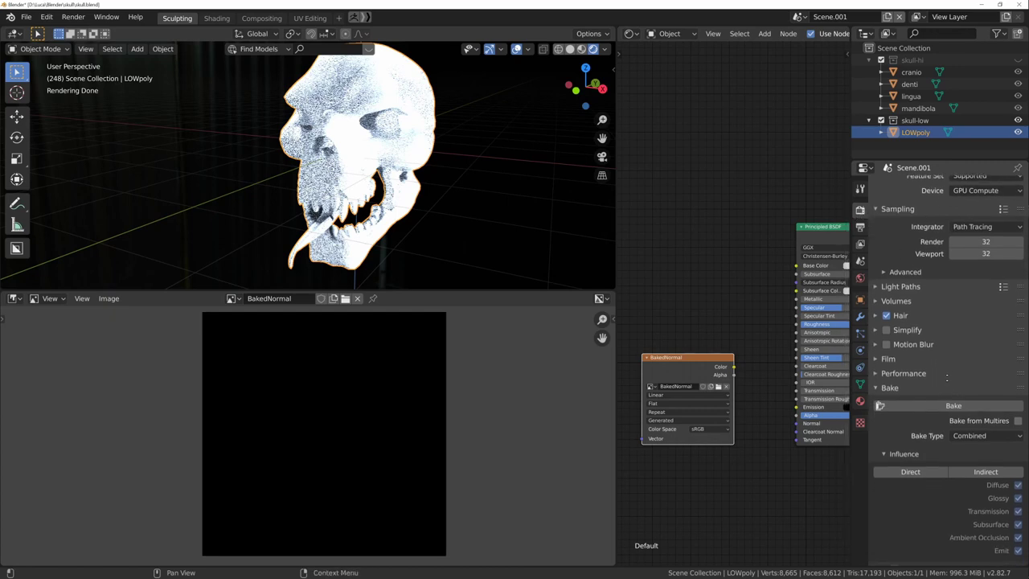
scroll(946, 378, "down", 1)
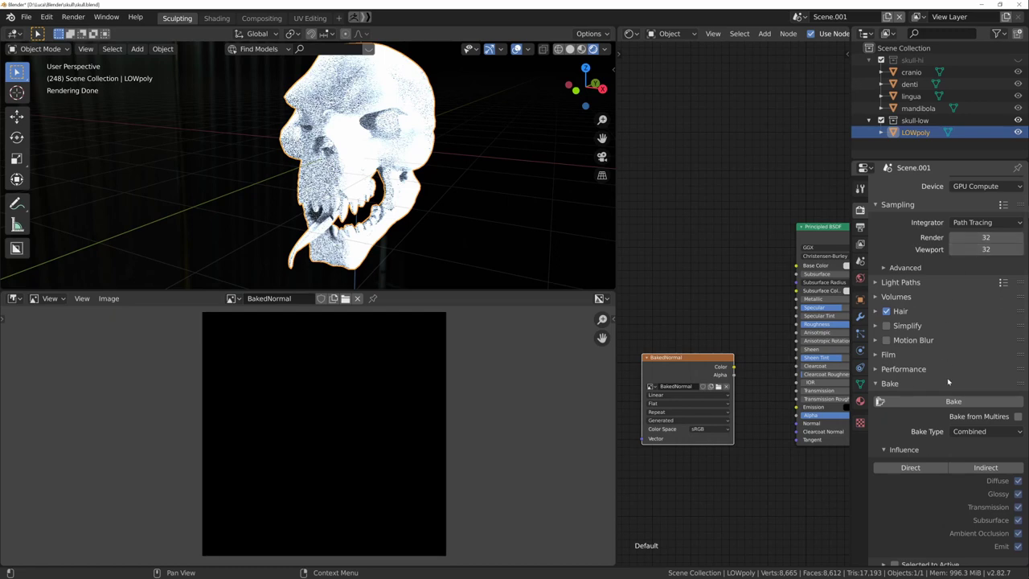
scroll(942, 382, "down", 1)
scroll(943, 356, "down", 3)
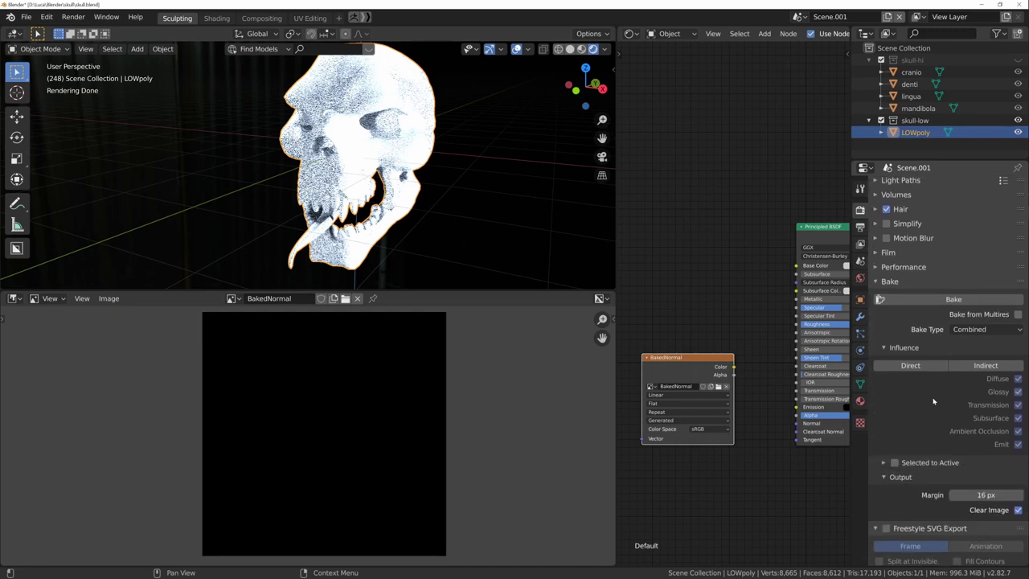
scroll(937, 337, "down", 1)
scroll(932, 314, "down", 2)
left_click(877, 181)
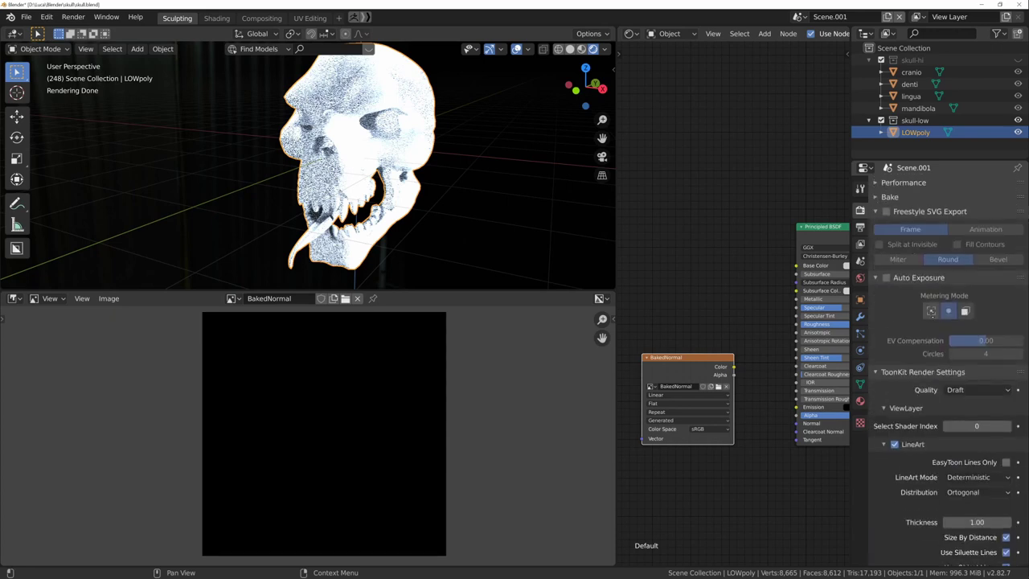
left_click(878, 222)
scroll(900, 361, "down", 1)
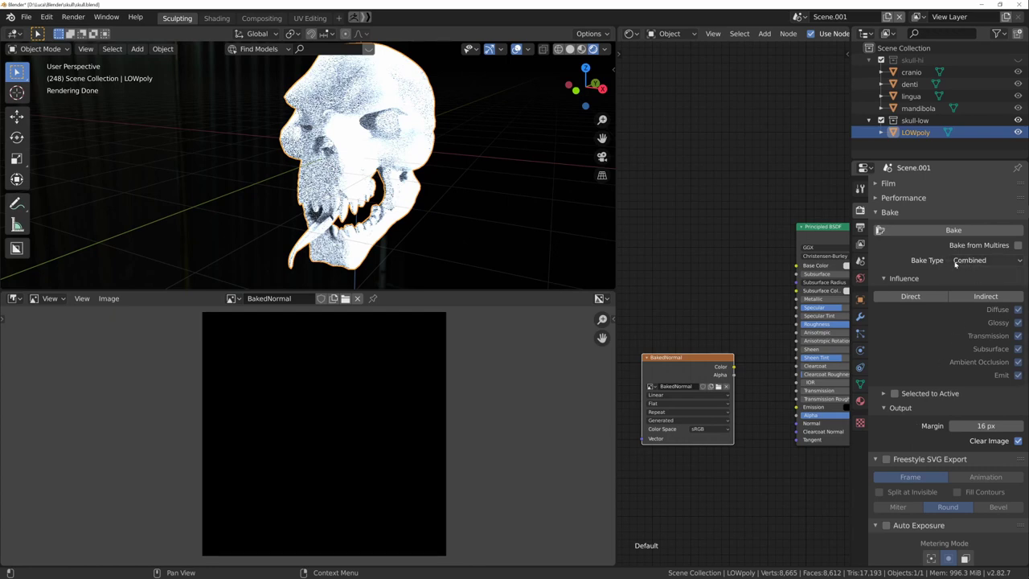
left_click(969, 262)
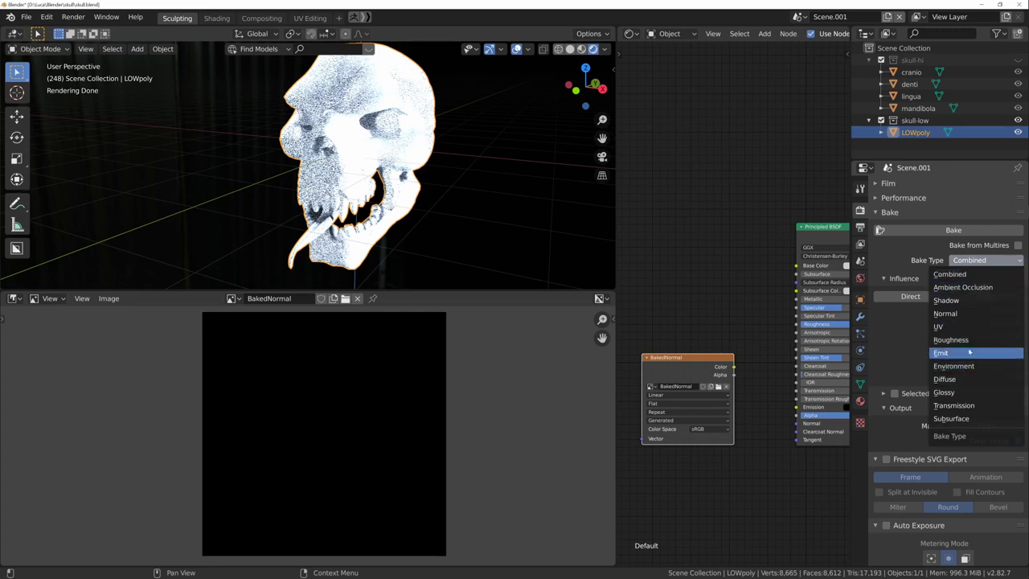
left_click(962, 315)
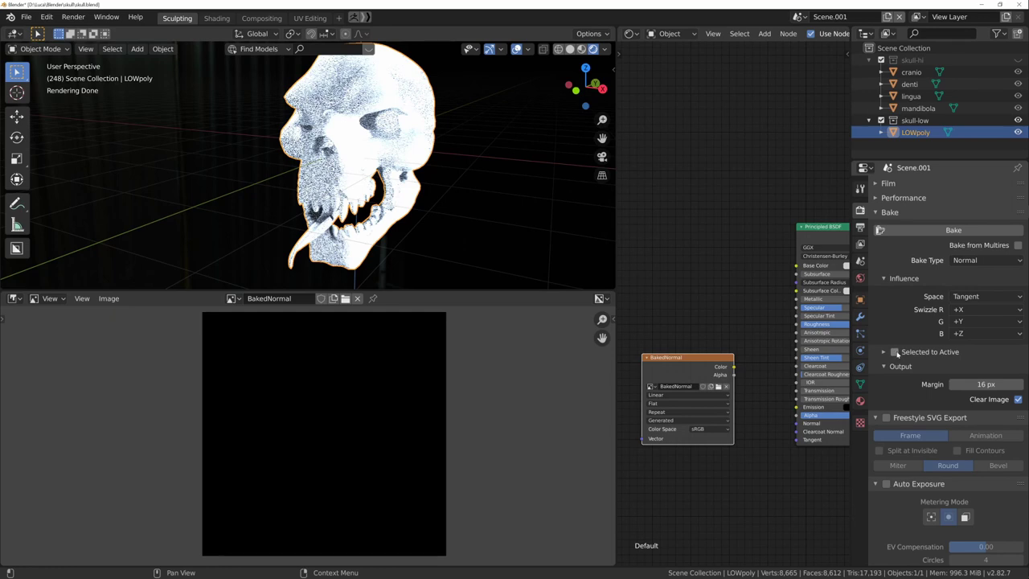
- Enable Selected to Active and keep the bake margin at 16 px
left_click(895, 353)
left_click(884, 352)
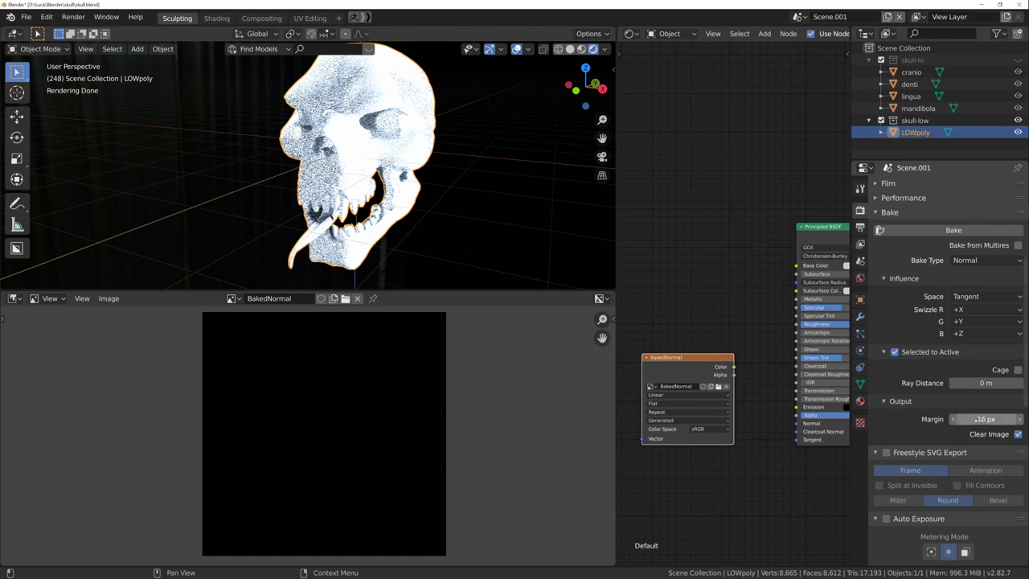
left_click_drag(982, 418, 979, 418)
left_click(981, 418)
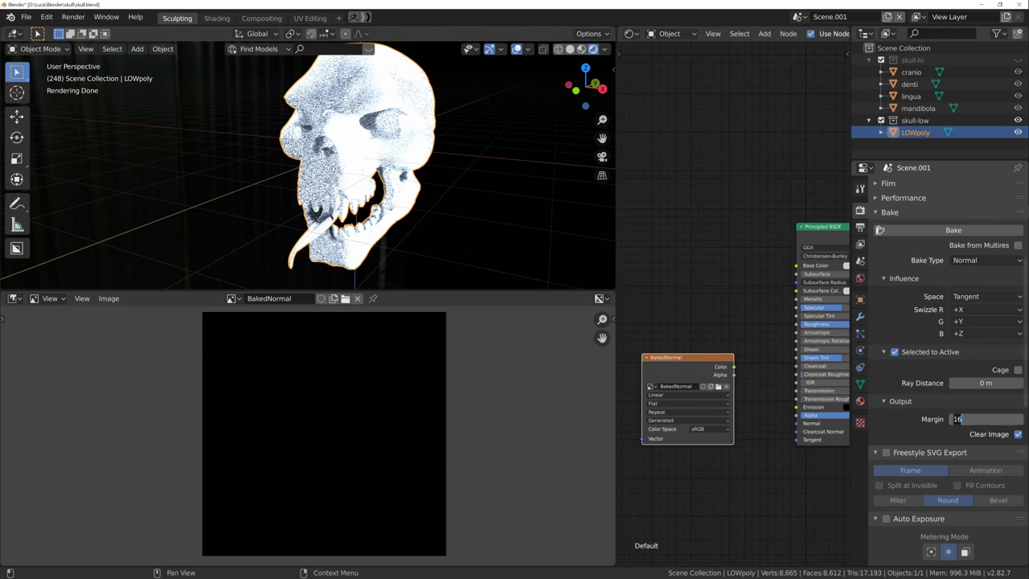
key("Return")
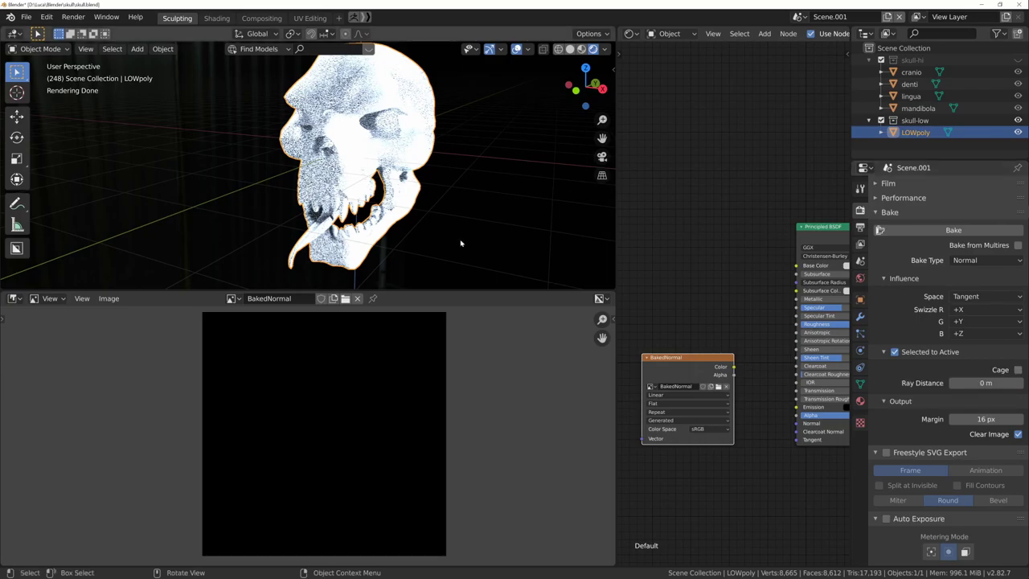
- Turn on the skull-hi collection's visibility and orbit to a frontal view of both skulls
middle_click_drag(458, 241, 471, 236)
left_click(1018, 60)
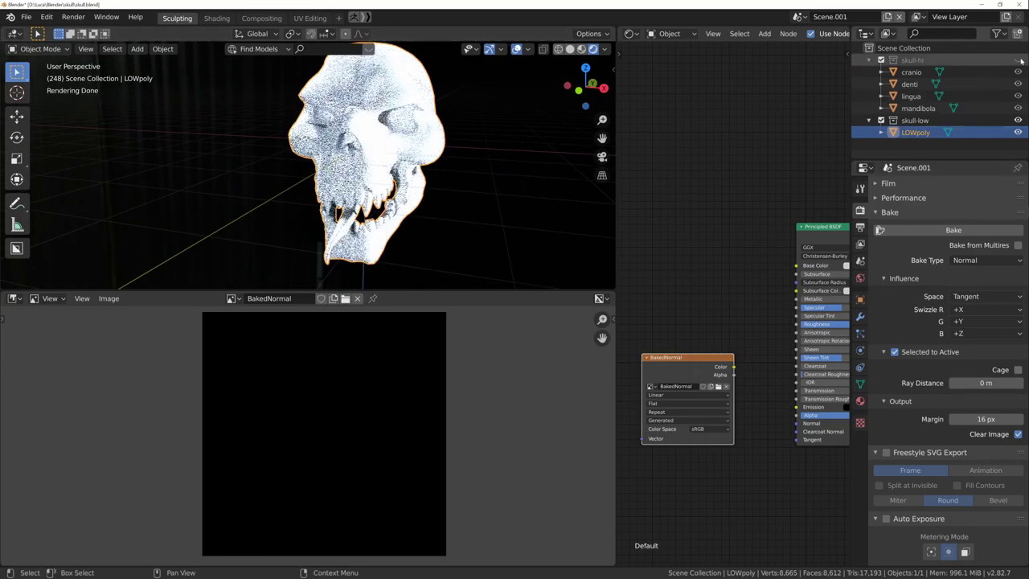
mouse_move(426, 205)
middle_mouse_down()
mouse_move(454, 205)
mouse_move(436, 139)
middle_mouse_up()
scroll(454, 205, "up", 4)
scroll(482, 213, "down", 4)
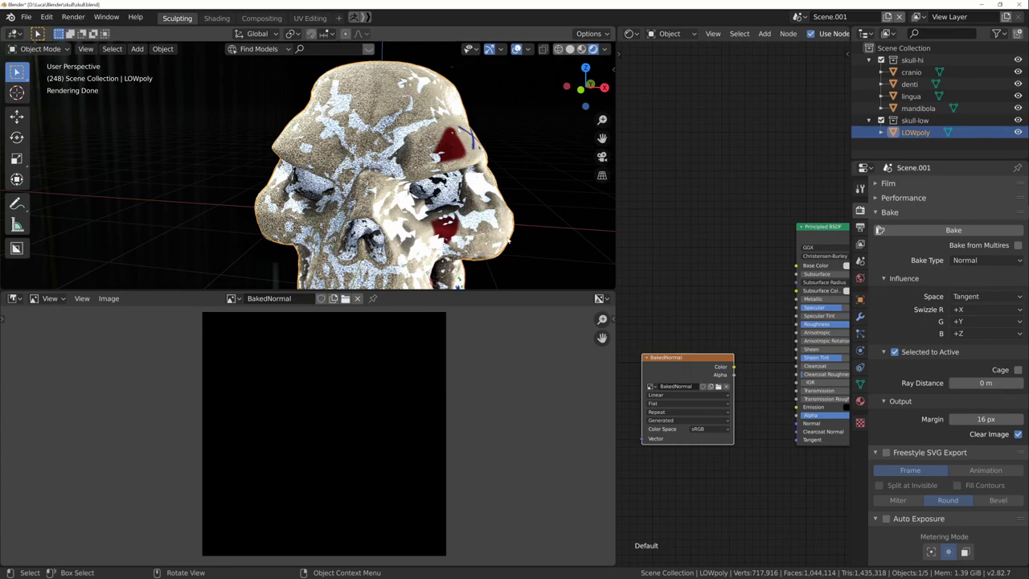
mouse_move(508, 241)
middle_mouse_down()
mouse_move(472, 222)
mouse_move(518, 226)
middle_mouse_up()
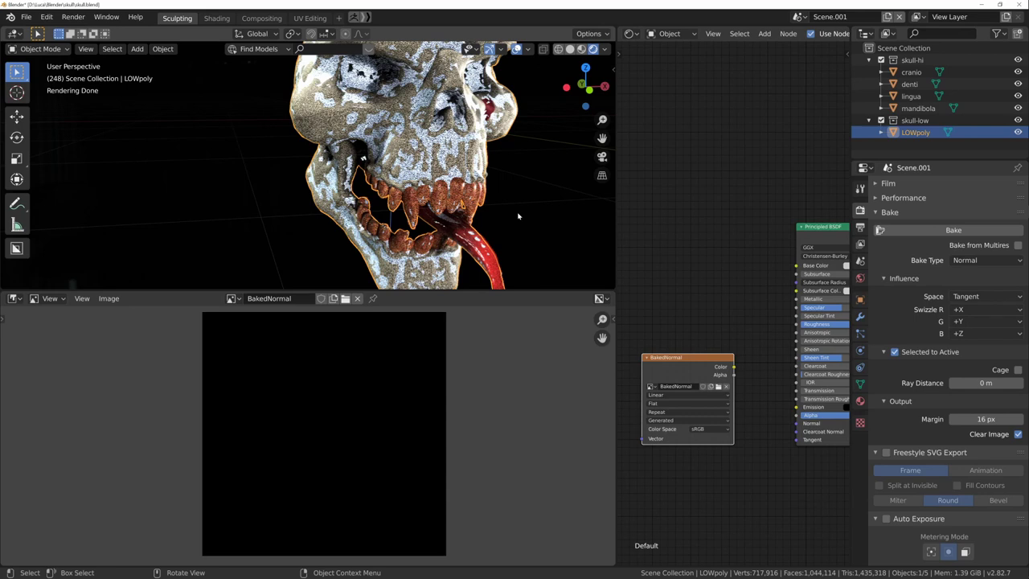
middle_click_drag(546, 237, 506, 251)
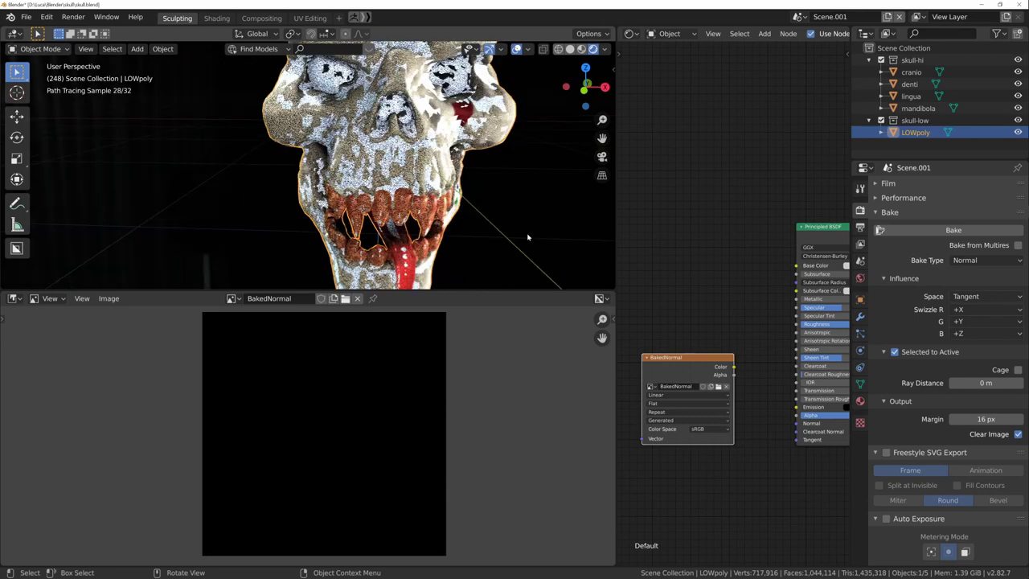
mouse_move(526, 209)
middle_mouse_down()
mouse_move(471, 229)
mouse_move(490, 233)
middle_mouse_up()
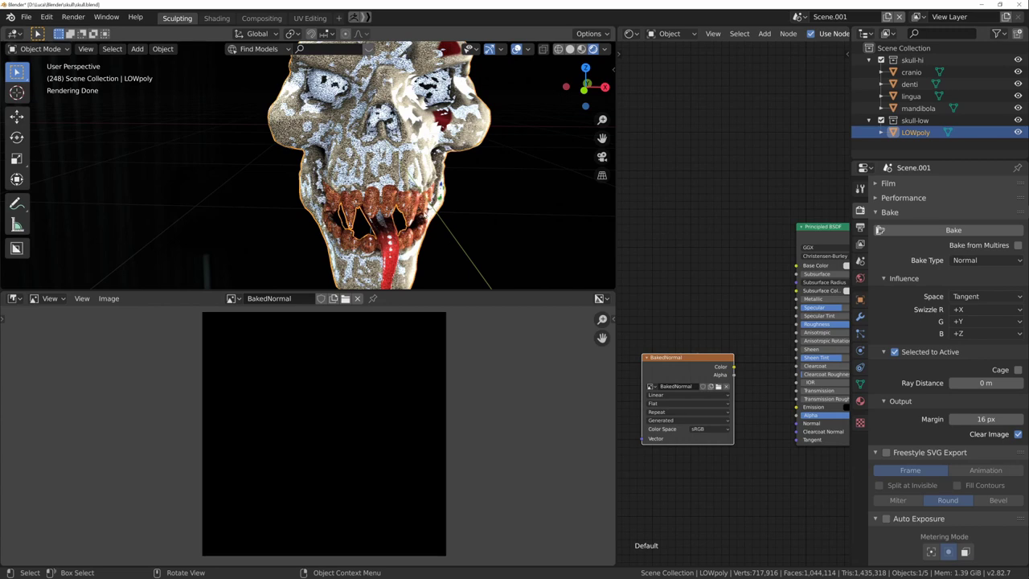
- Set the bake ray distance to 0.1 m
left_click(993, 385)
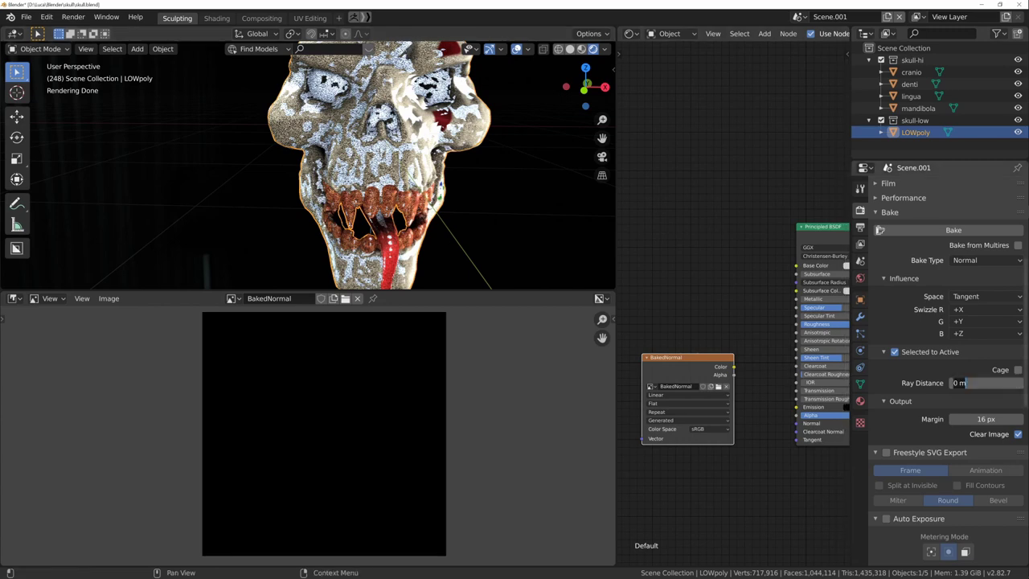
type("0.1")
key("Return")
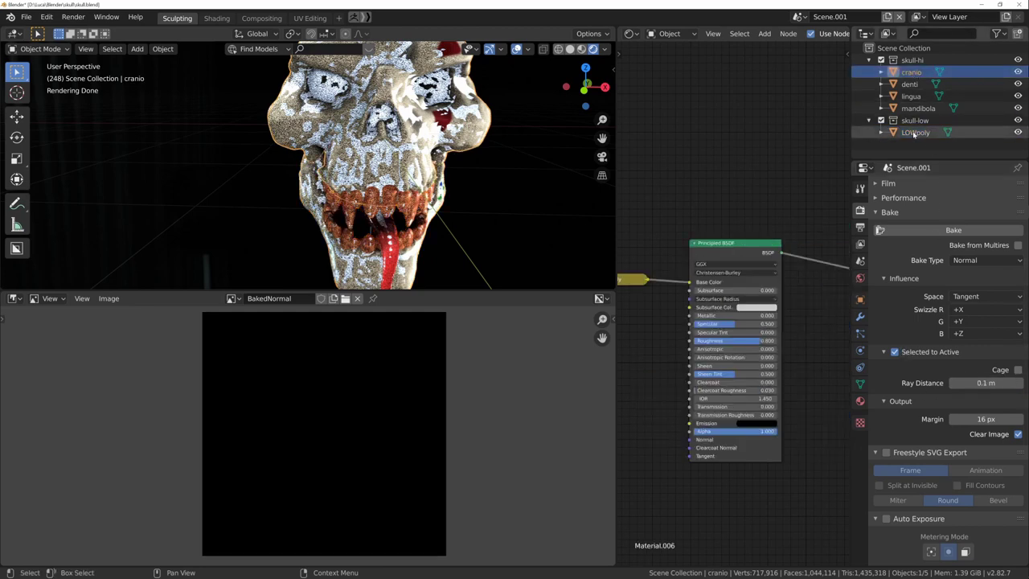
- Select the skull meshes from cranio through LOWpoly, with LOWpoly as the active object
left_click(912, 72)
left_click(914, 133, "shift")
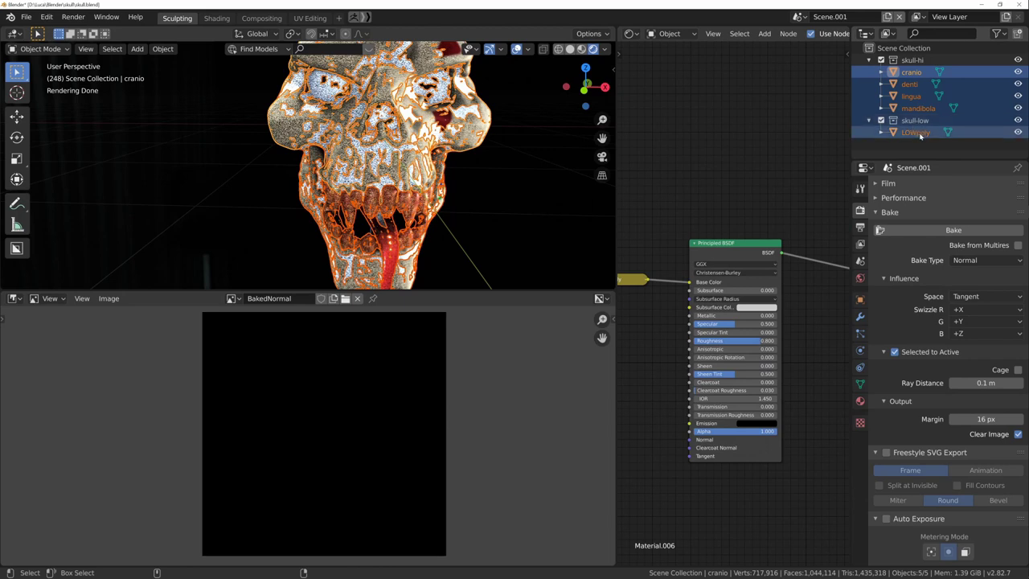
left_click(921, 135, "ctrl")
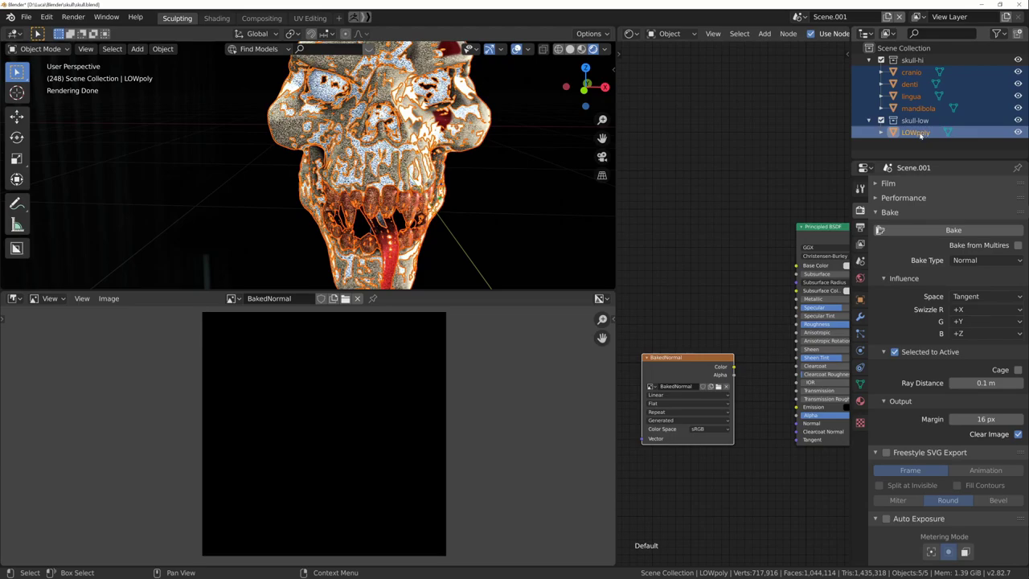
middle_click_drag(471, 214, 452, 233)
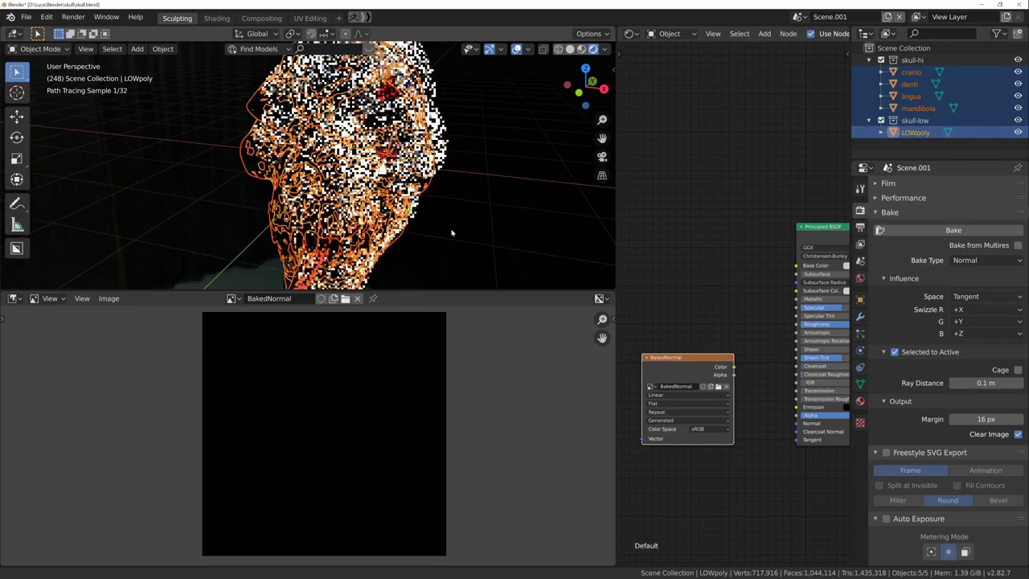
left_click(924, 73)
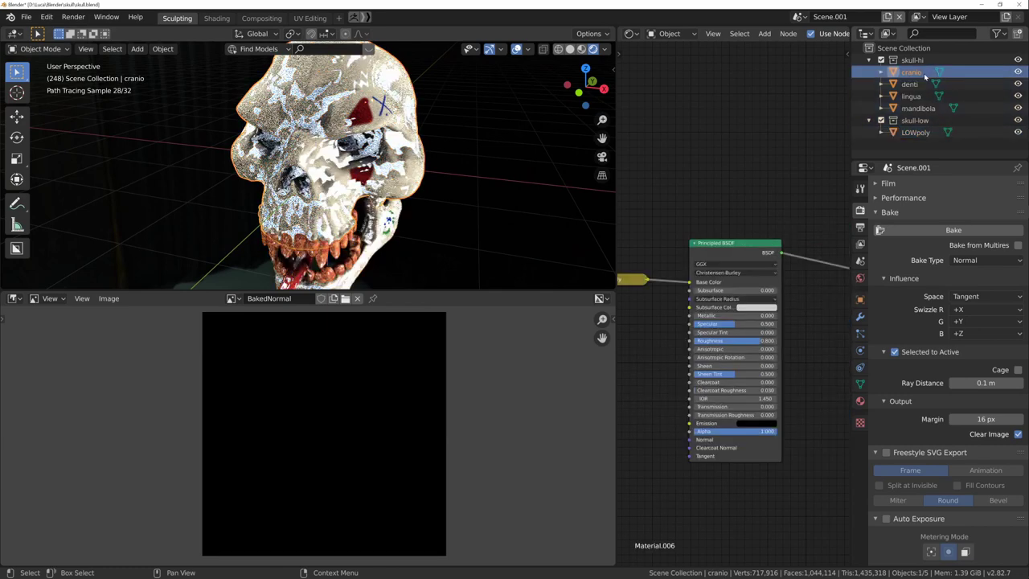
left_click(919, 133, "shift")
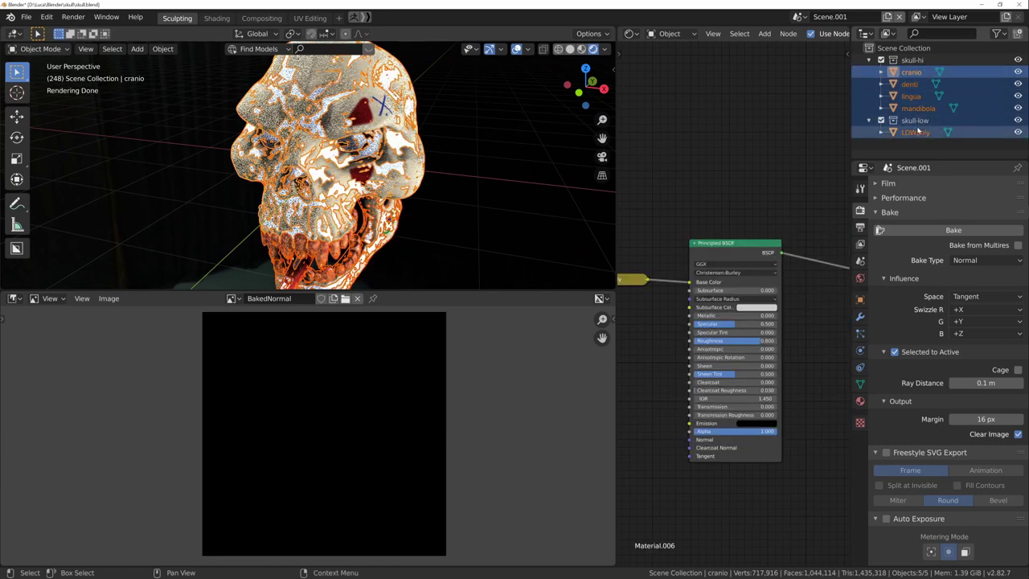
left_click(914, 132, "ctrl")
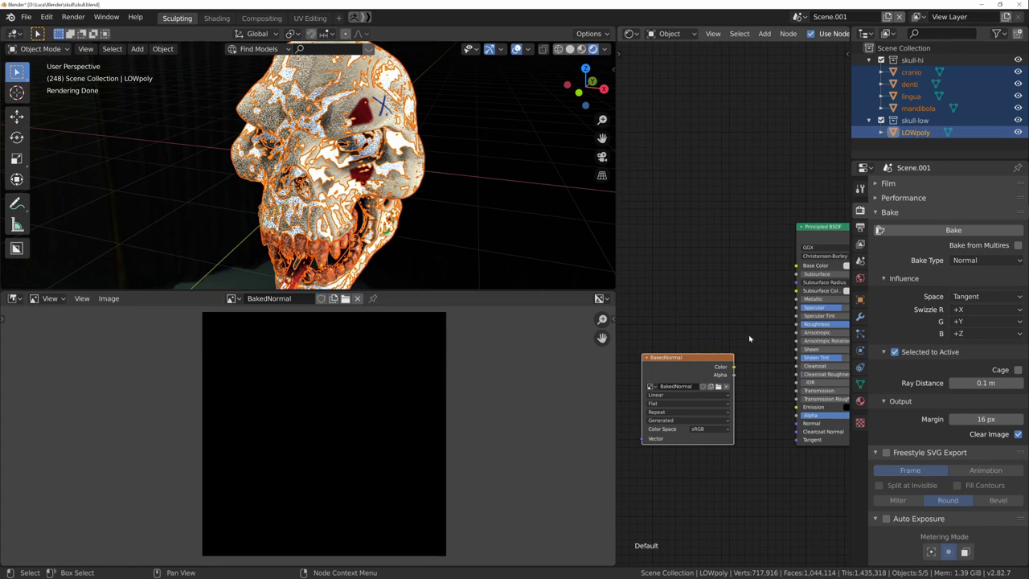
middle_click_drag(739, 318, 730, 300)
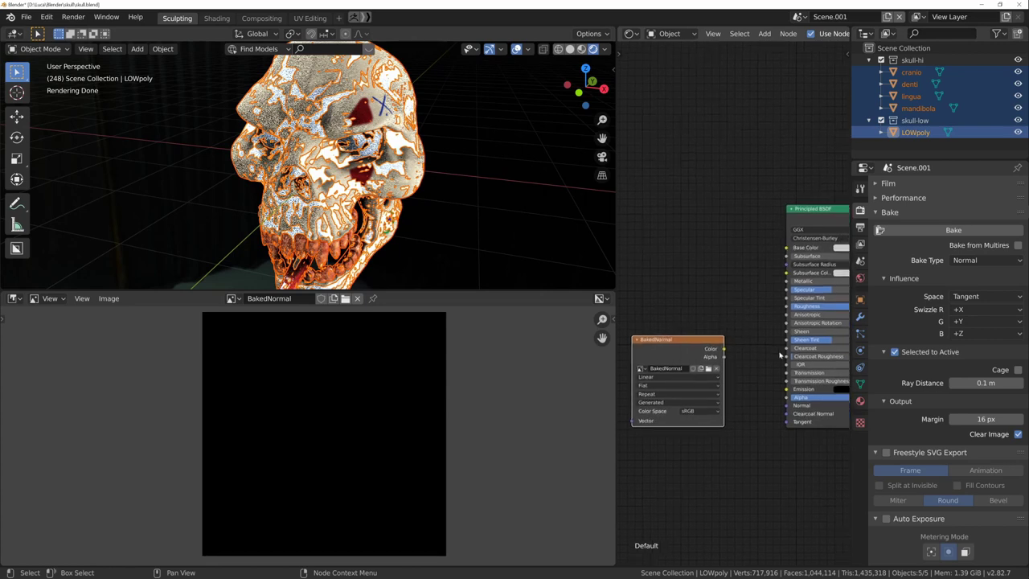
middle_click_drag(757, 408, 762, 397)
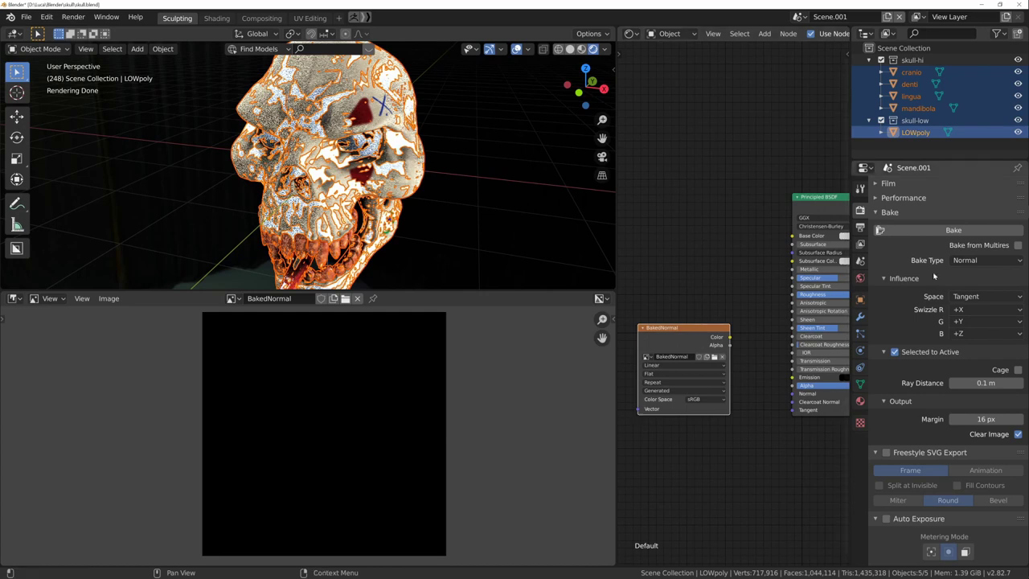
- Bake the tangent-space normal map into BakedNormal and zoom in on the result
left_click(969, 232)
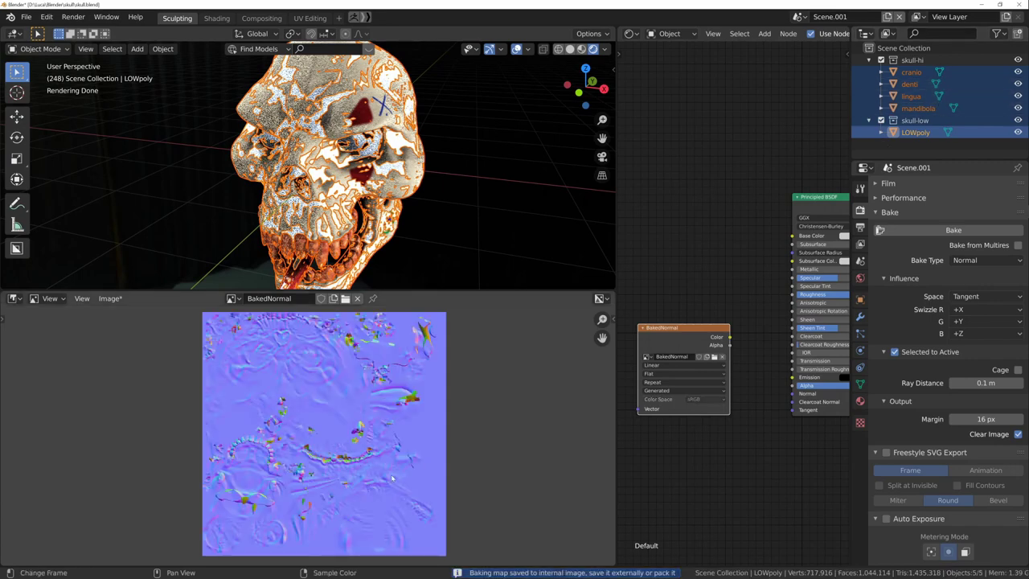
mouse_move(369, 488)
middle_mouse_down("ctrl")
mouse_move(486, 416)
mouse_move(510, 513)
middle_mouse_up("ctrl")
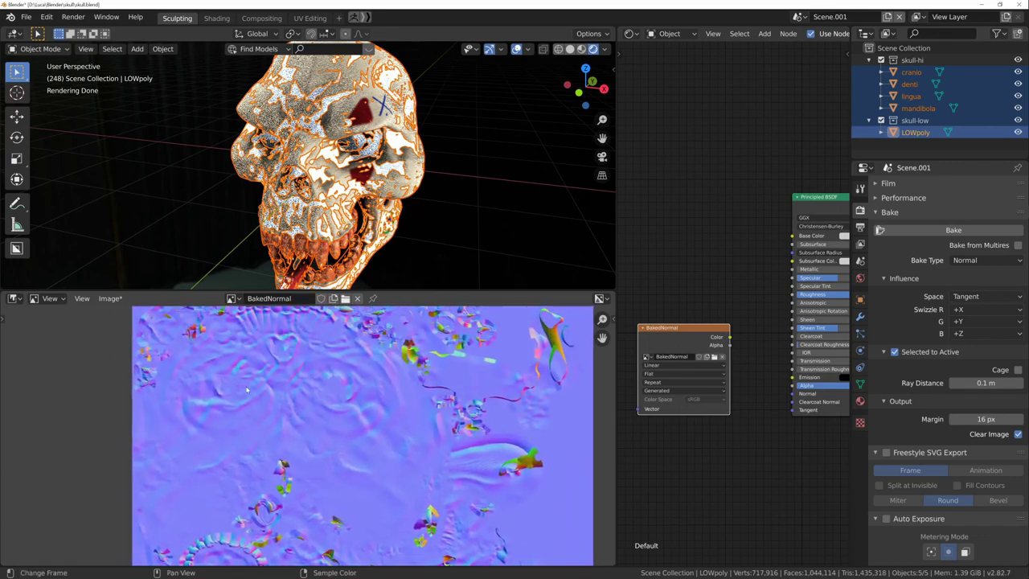
scroll(309, 380, "up", 2)
scroll(330, 385, "up", 1)
scroll(354, 392, "up", 2)
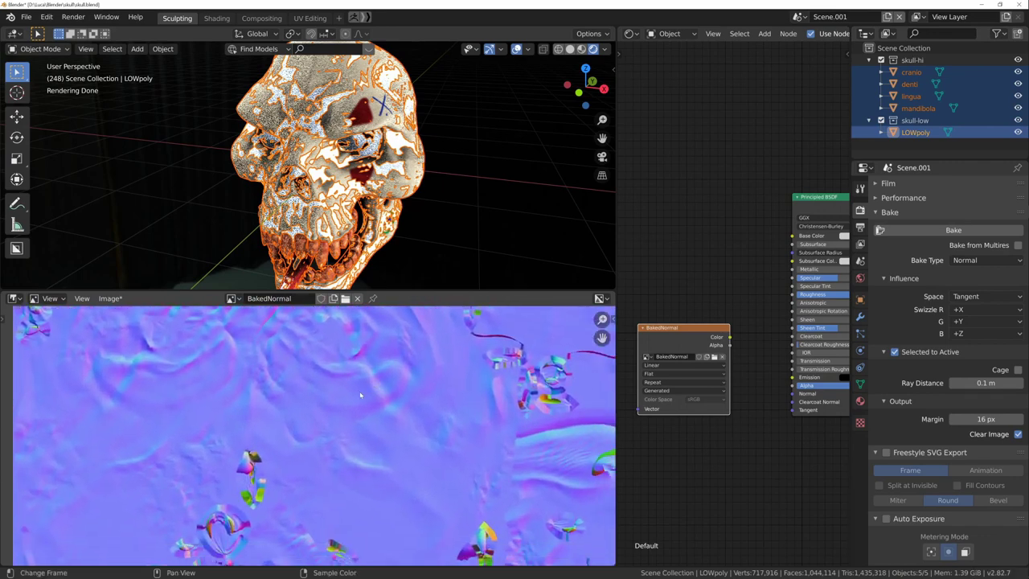
- Pan around the baked normal map to inspect the other islands, including the teeth
mouse_move(369, 417)
middle_mouse_down()
mouse_move(345, 449)
mouse_move(271, 450)
middle_mouse_up()
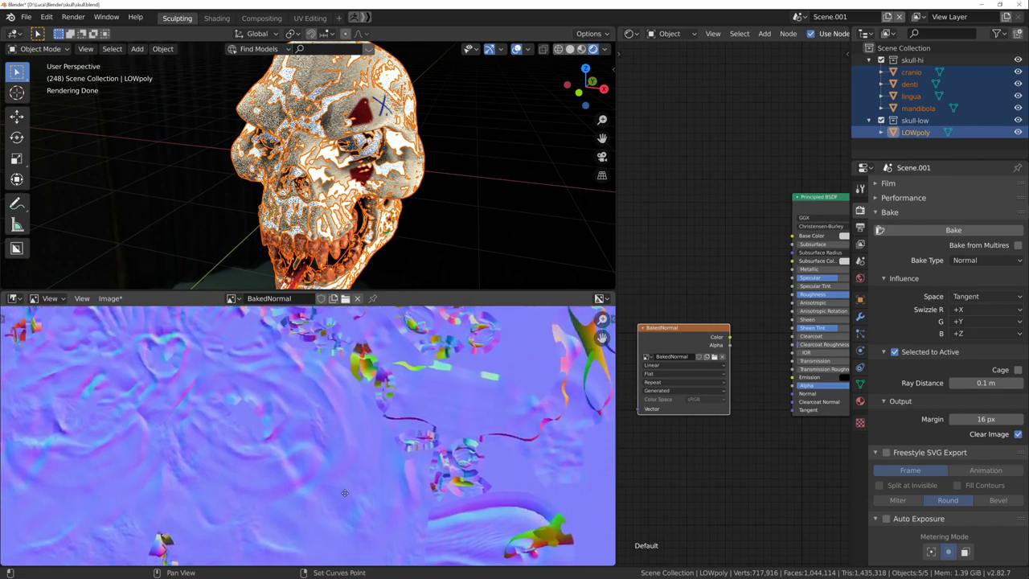
scroll(273, 462, "down", 2, "ctrl")
scroll(283, 481, "down", 2, "ctrl")
scroll(337, 442, "down", 2, "ctrl")
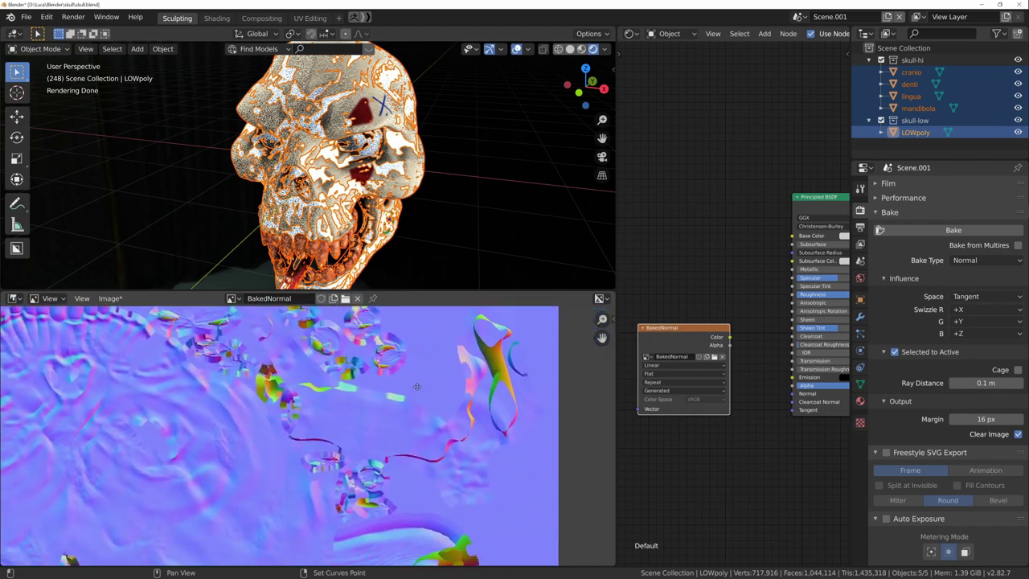
scroll(401, 394, "down", 2, "ctrl")
scroll(442, 386, "down", 2, "ctrl")
scroll(444, 398, "down", 2, "ctrl")
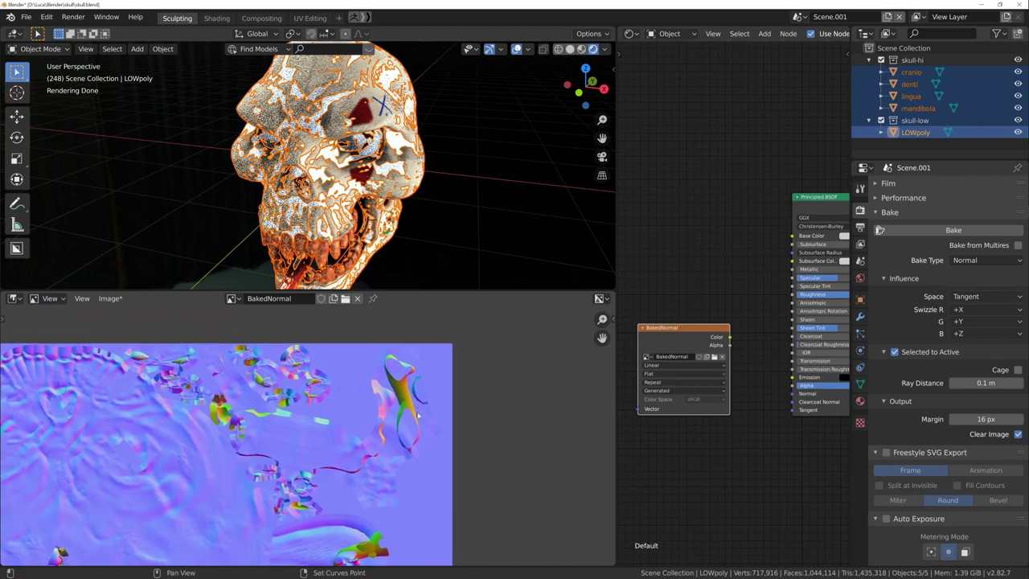
scroll(446, 414, "down", 2, "ctrl")
scroll(446, 420, "down", 2, "ctrl")
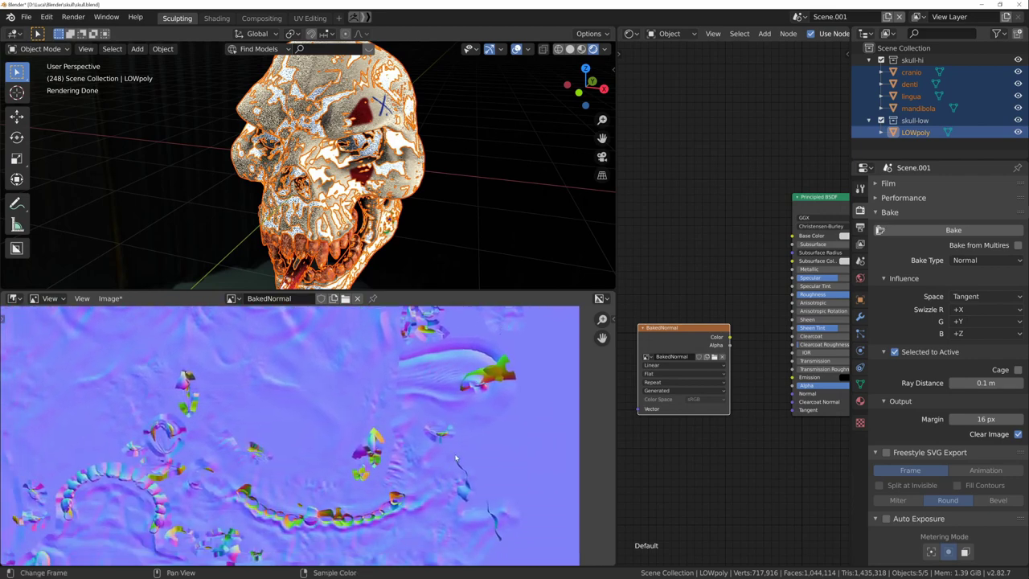
scroll(402, 442, "down", 2, "ctrl")
middle_click_drag(352, 458, 447, 442)
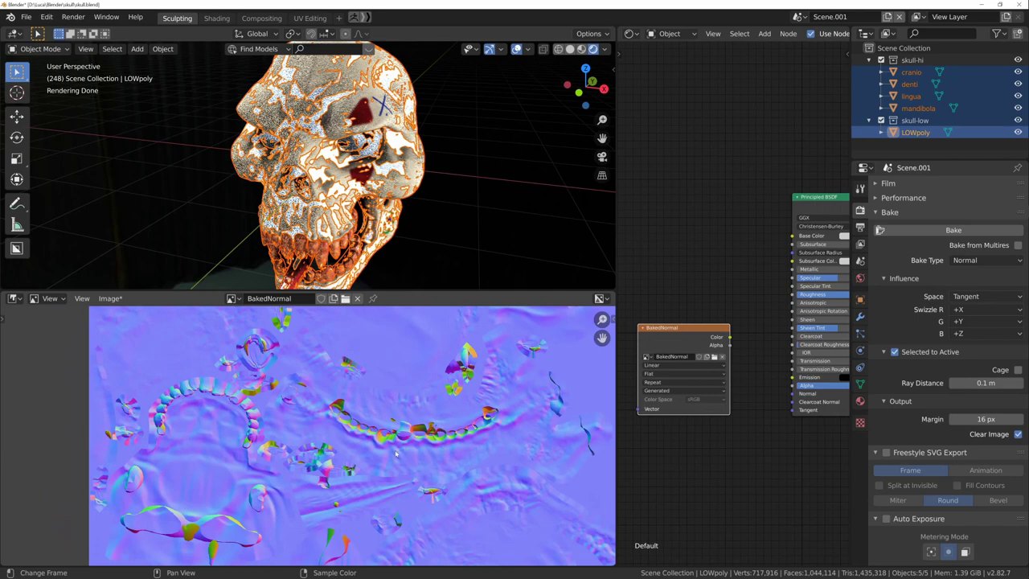
- Change the Bake ray distance to 0.025 m and bake the normal map again
double_click(986, 383)
type("0.4")
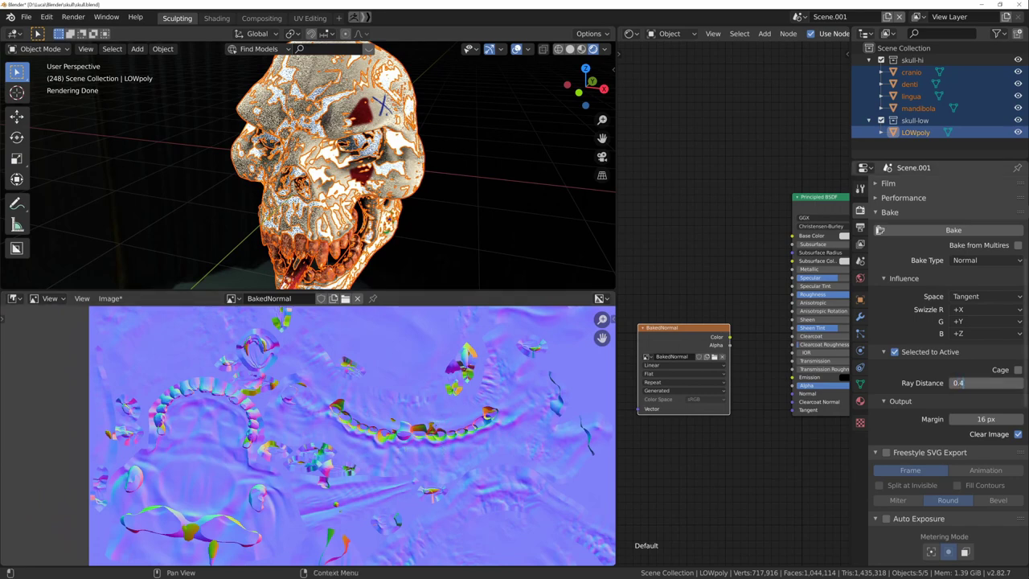
key("Return")
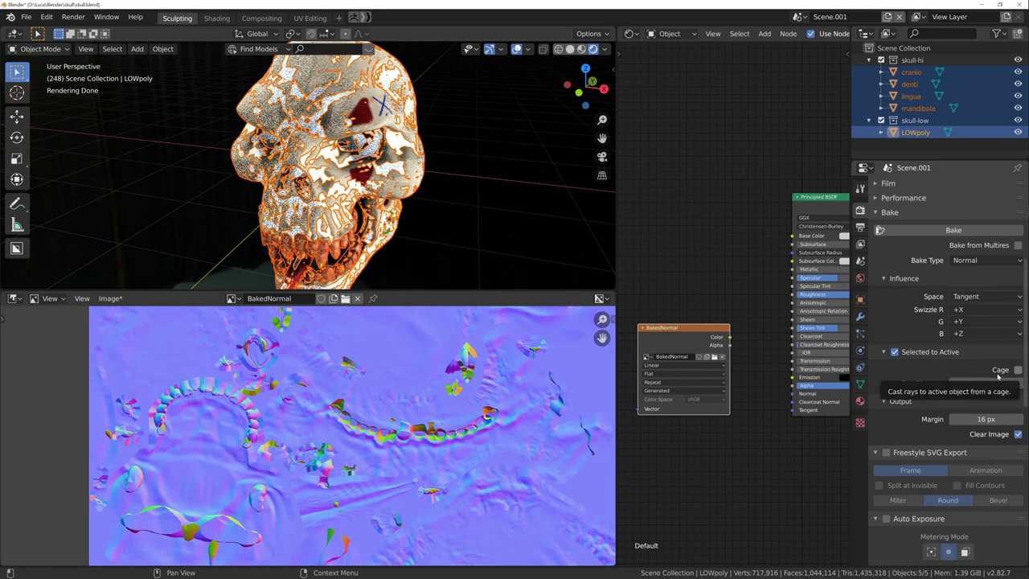
left_click(956, 231)
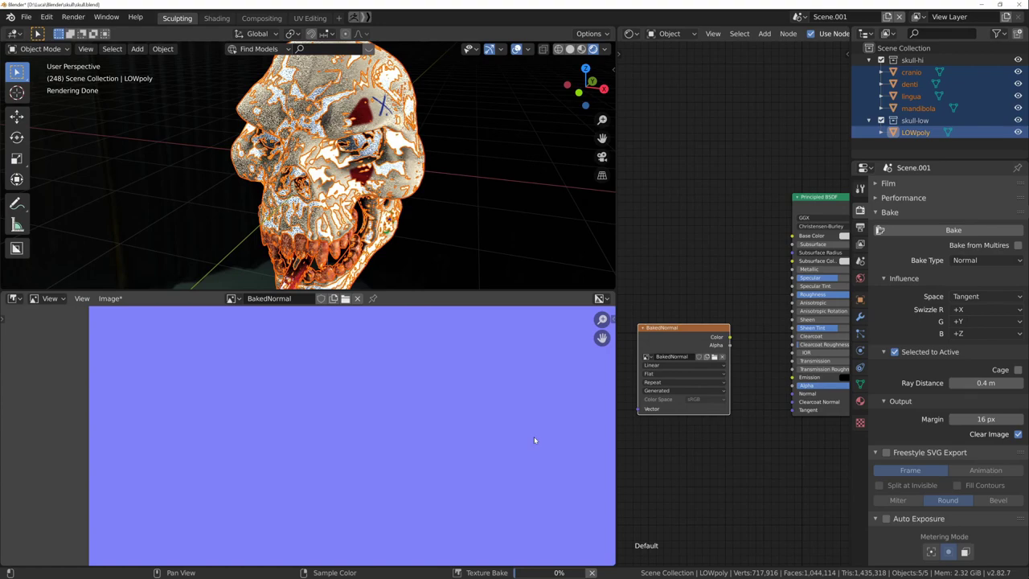
middle_click_drag(471, 233, 452, 213)
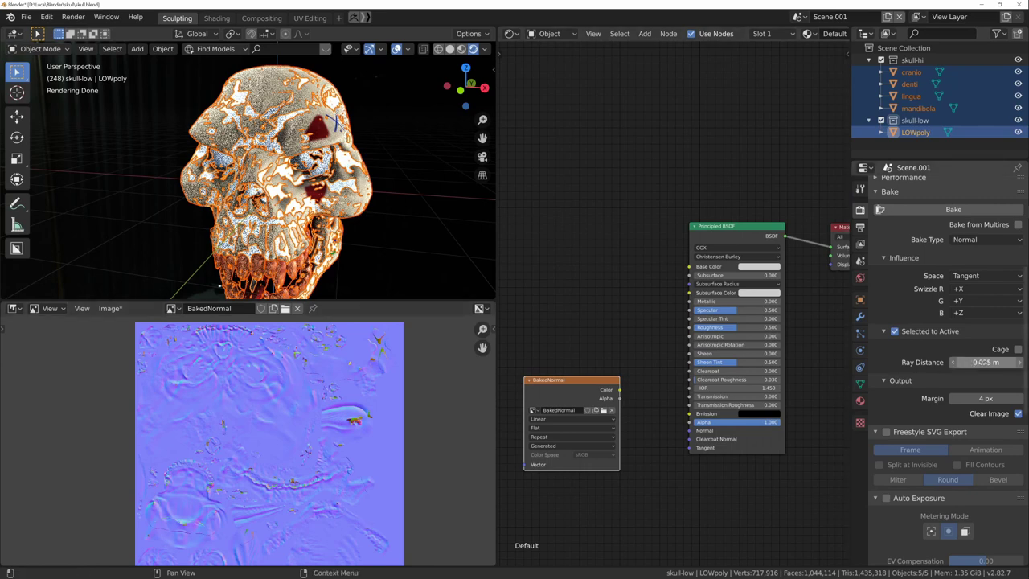
middle_click_drag(316, 481, 385, 513, "ctrl")
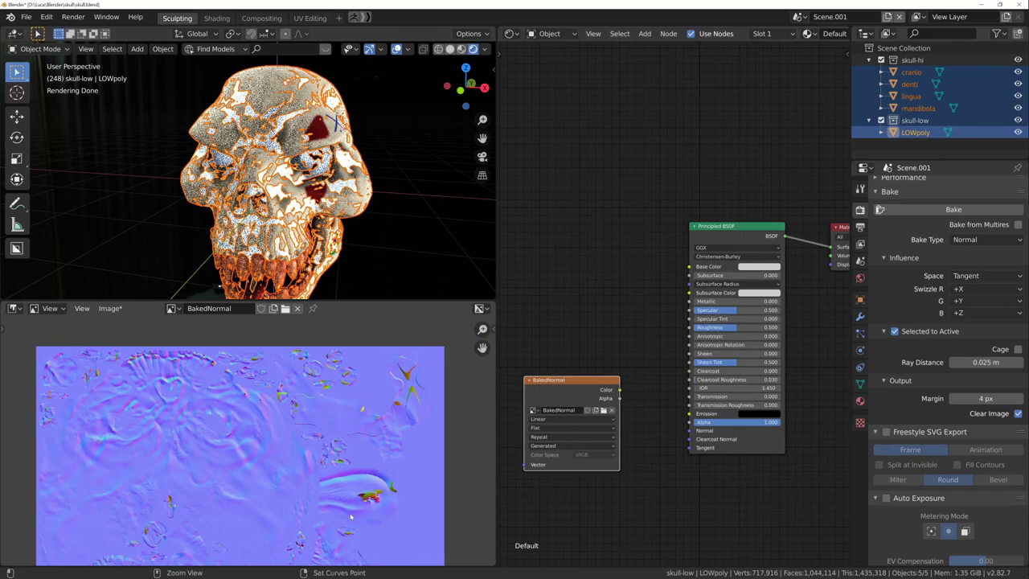
mouse_move(386, 513)
middle_mouse_down("ctrl")
mouse_move(368, 469)
mouse_move(368, 413)
middle_mouse_up("ctrl")
scroll(369, 413, "down", 2)
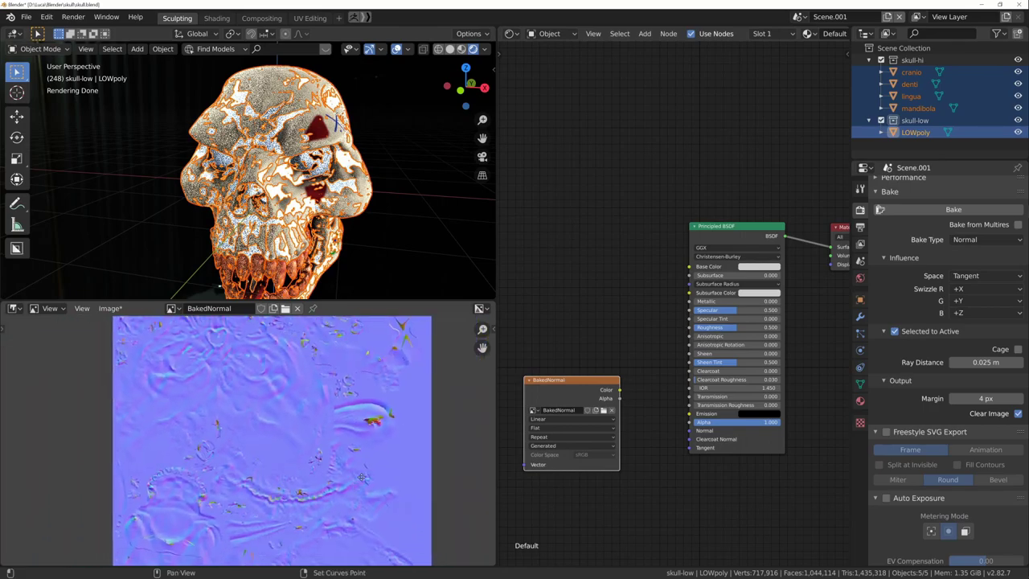
middle_click_drag(394, 260, 273, 209)
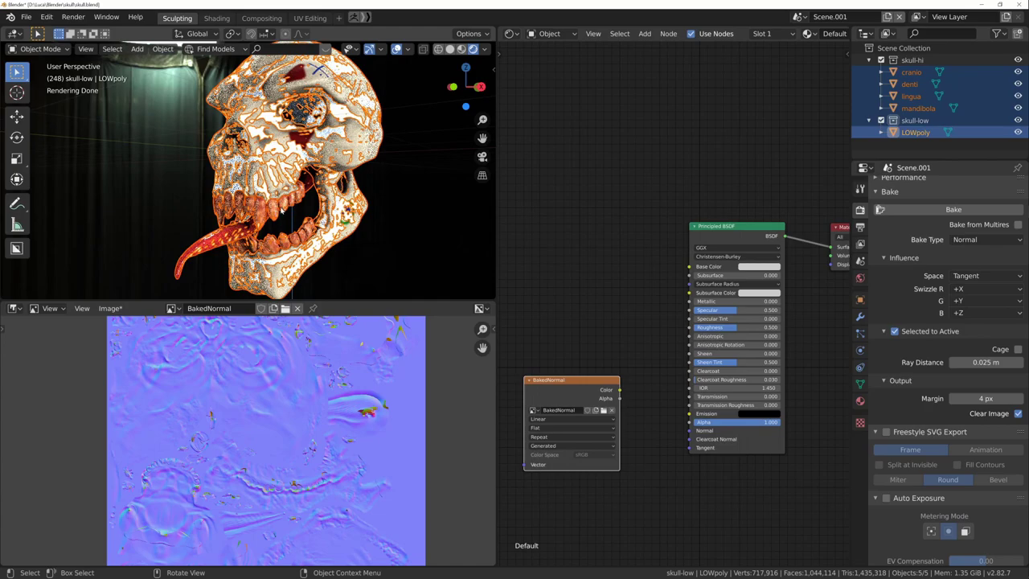
mouse_move(362, 267)
middle_mouse_down()
mouse_move(382, 265)
mouse_move(358, 263)
middle_mouse_up()
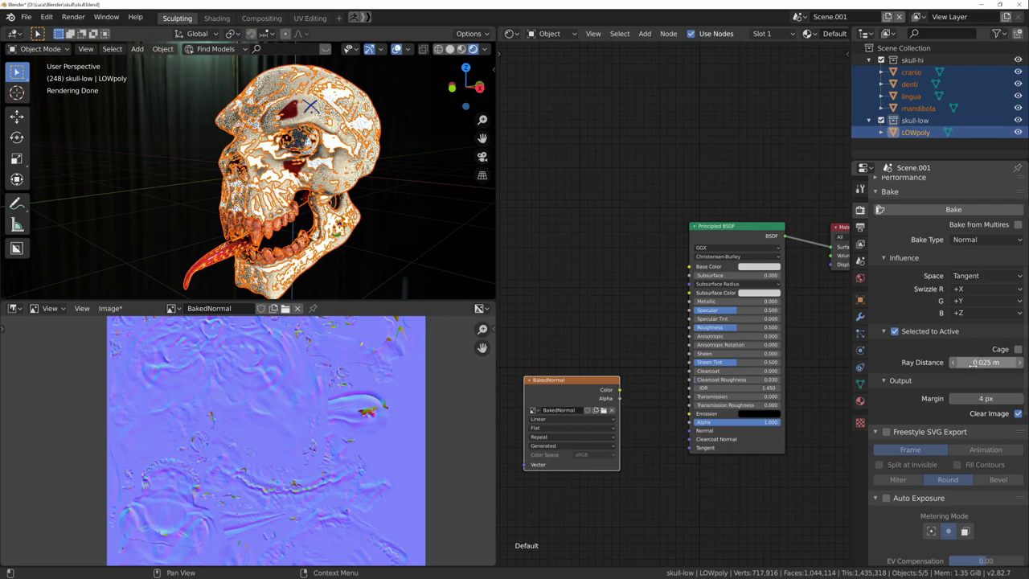
left_click(1017, 349)
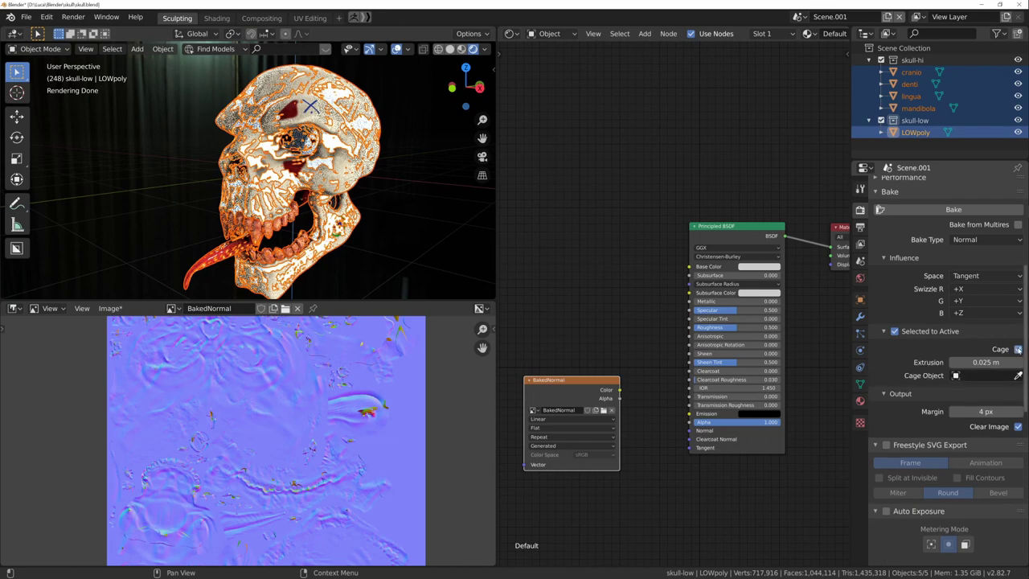
left_click(1017, 349)
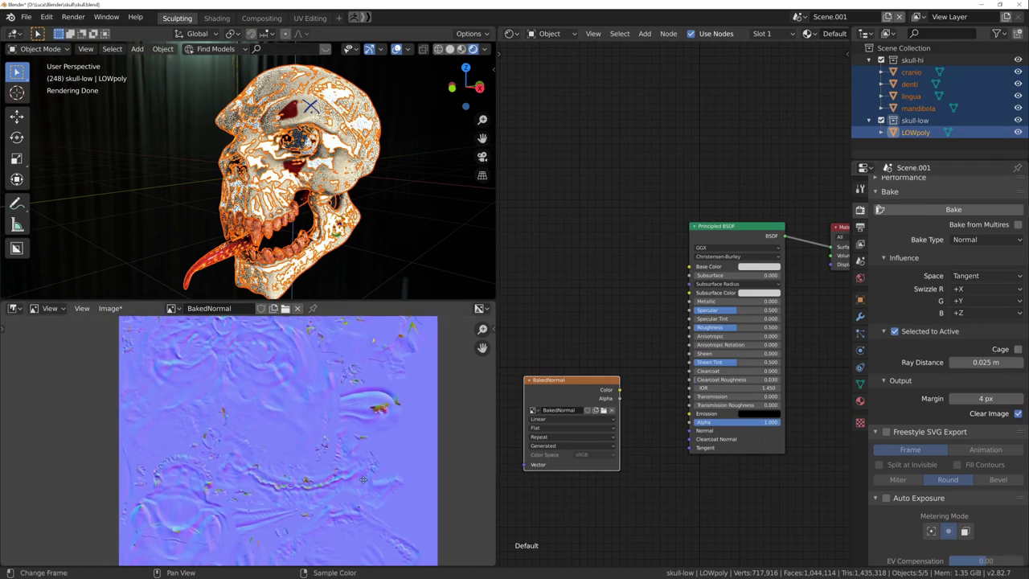
scroll(327, 482, "down", 1)
middle_click_drag(327, 482, 331, 493, "ctrl")
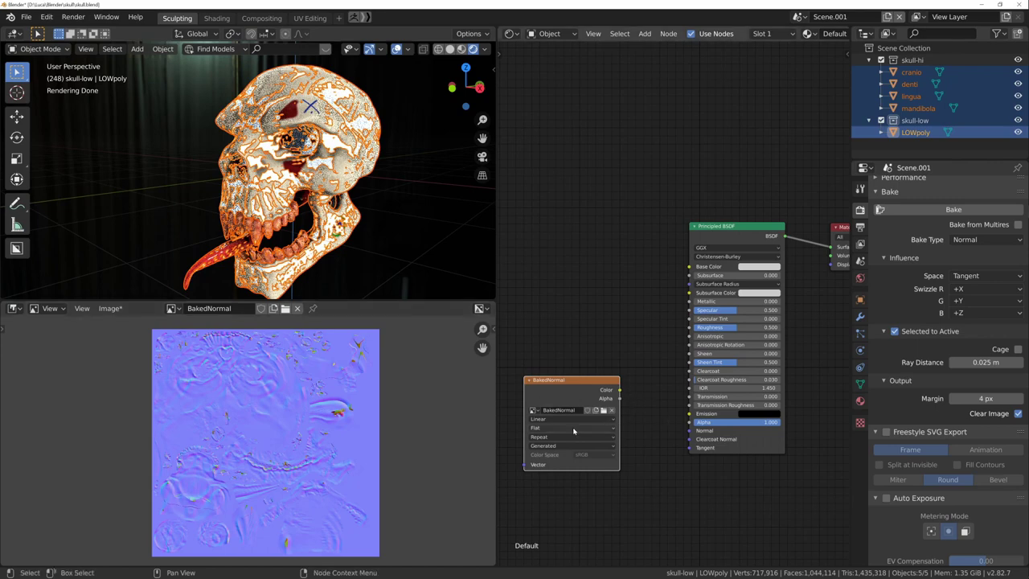
left_click(111, 309)
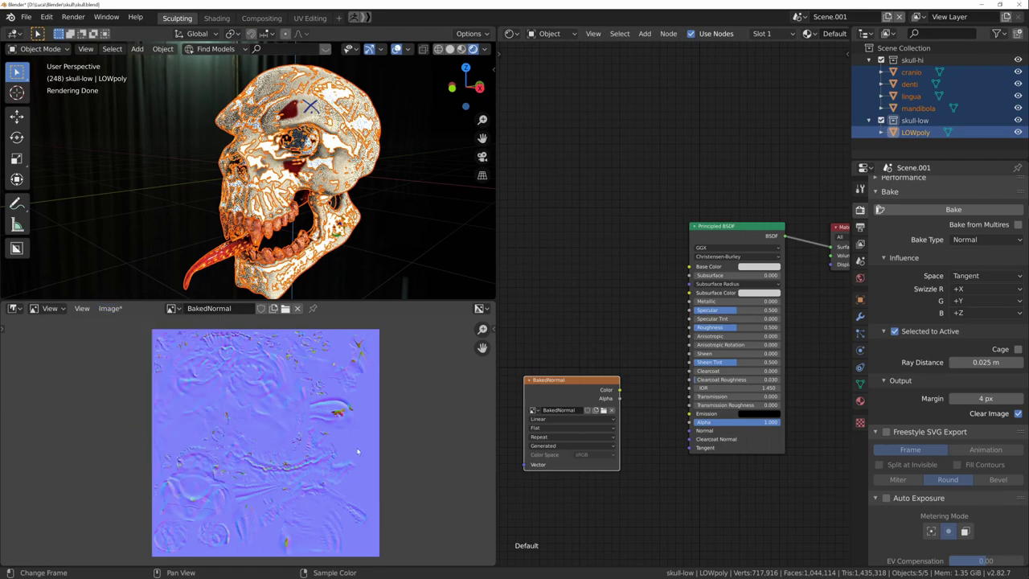
middle_click_drag(560, 459, 666, 428, "ctrl")
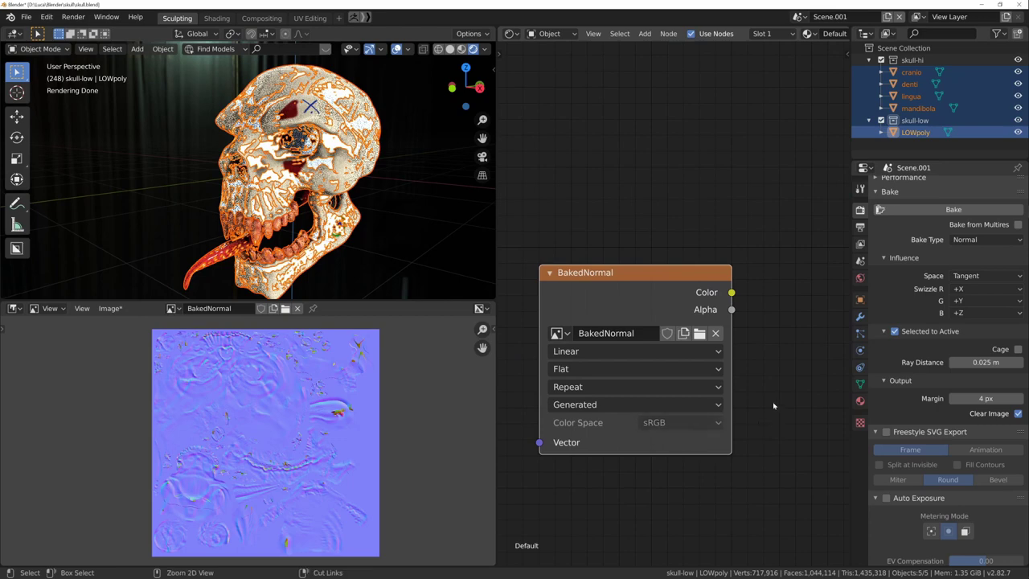
- Save the baked image as BakedNormal.png in the skull folder, check it there, and add it as a texture node
middle_click_drag(772, 404, 661, 401, "ctrl")
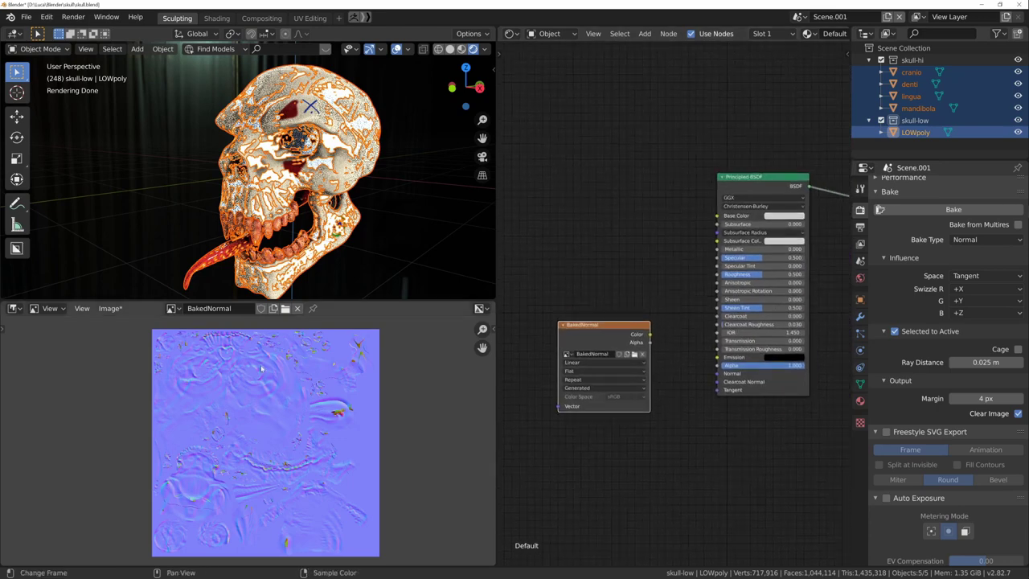
left_click(113, 310)
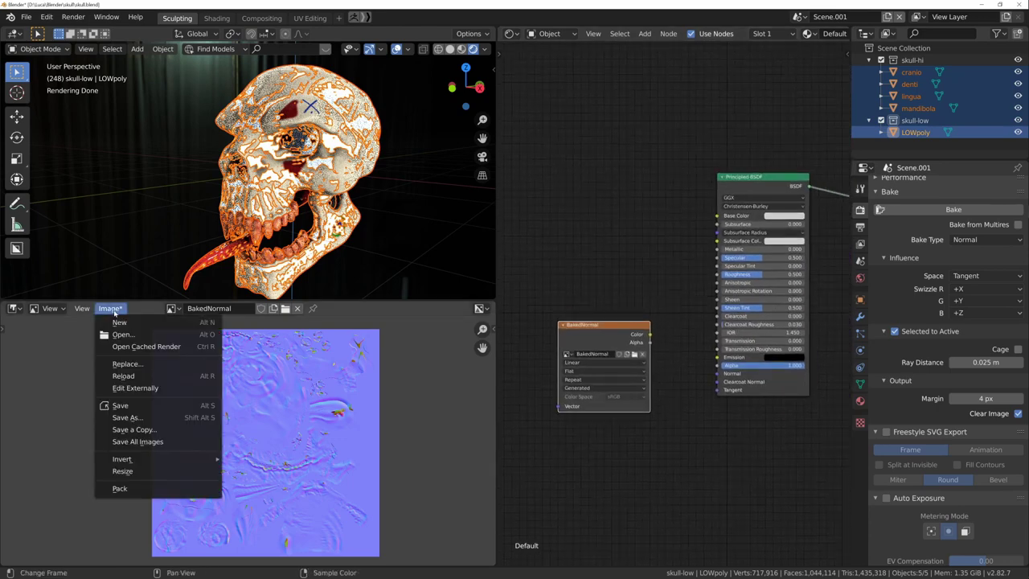
left_click(156, 419)
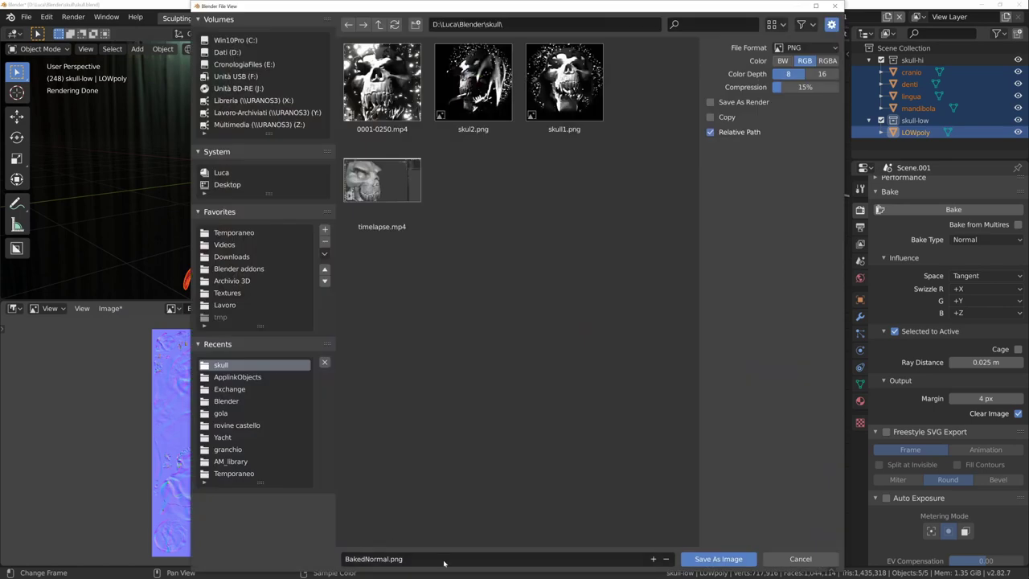
left_click(728, 558)
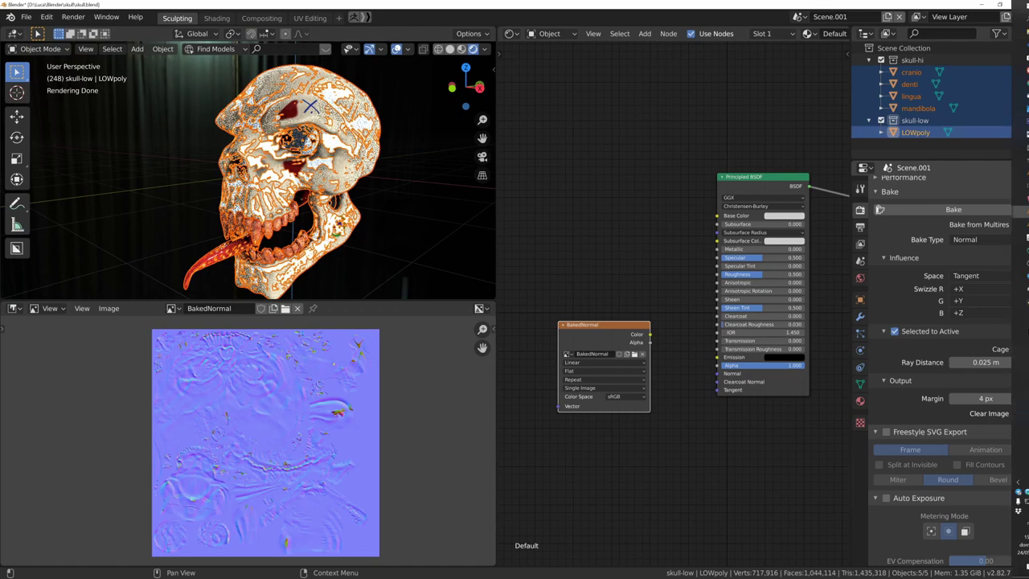
mouse_move(1009, 34)
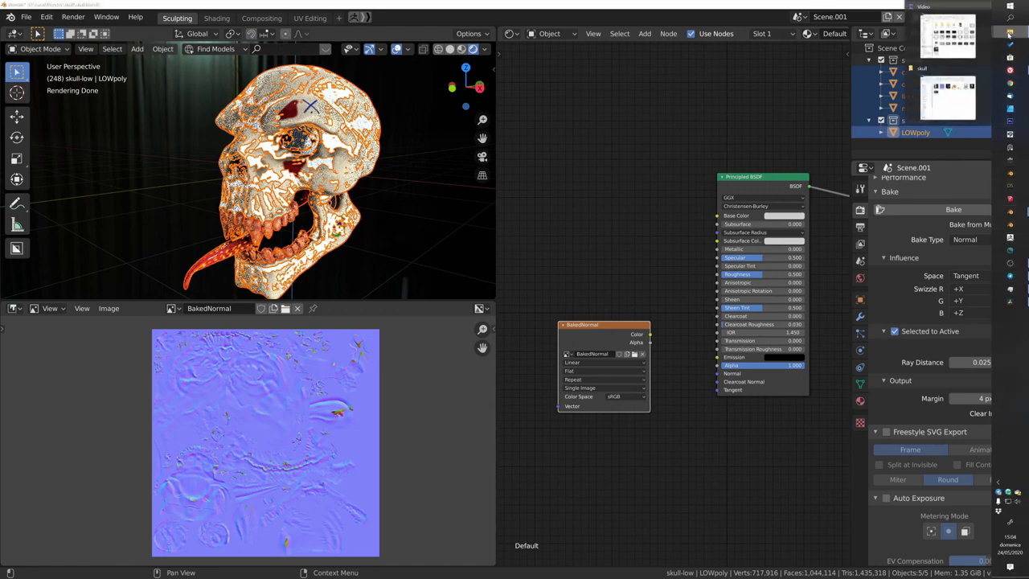
left_click(948, 98)
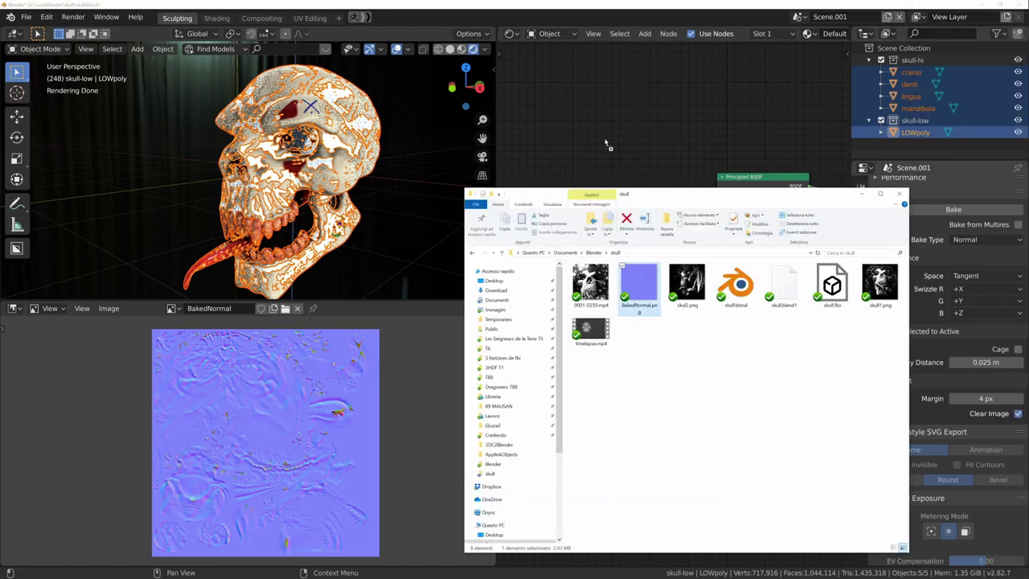
left_click_drag(609, 146, 647, 142)
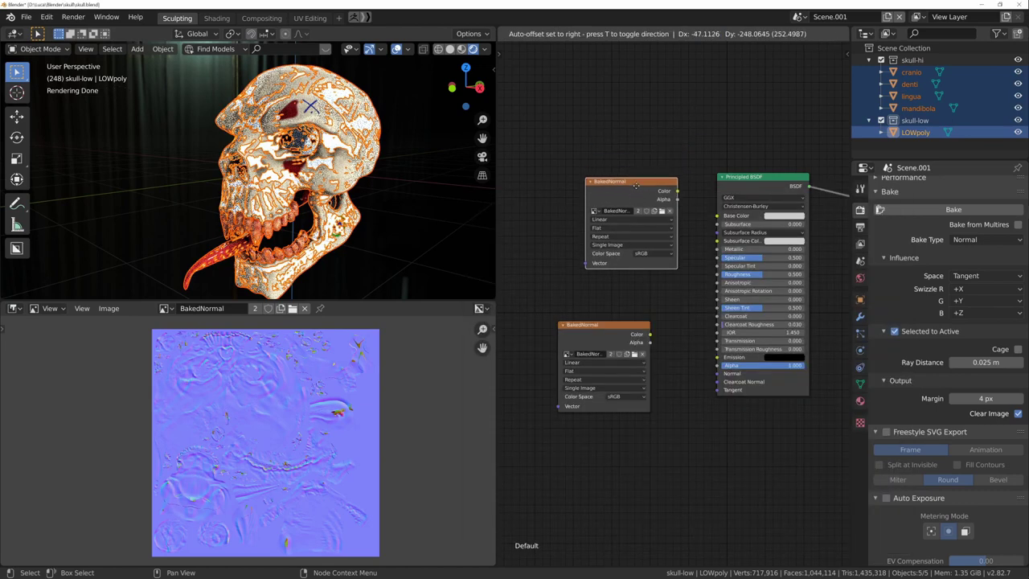
- Delete the duplicate BakedNormal node and set the remaining node's colour space to Non-Color
left_click(606, 437)
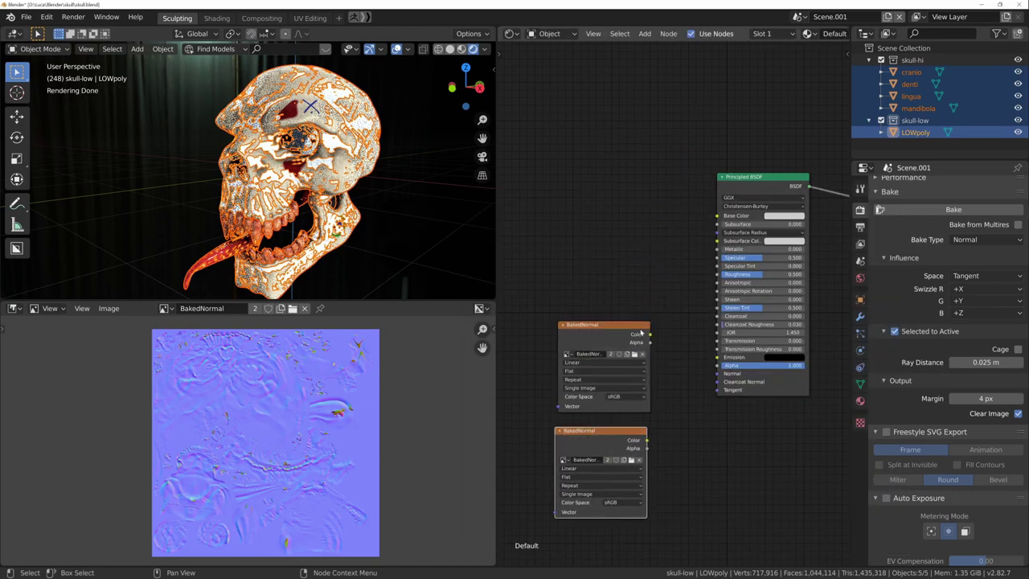
left_click(609, 328)
key("Delete")
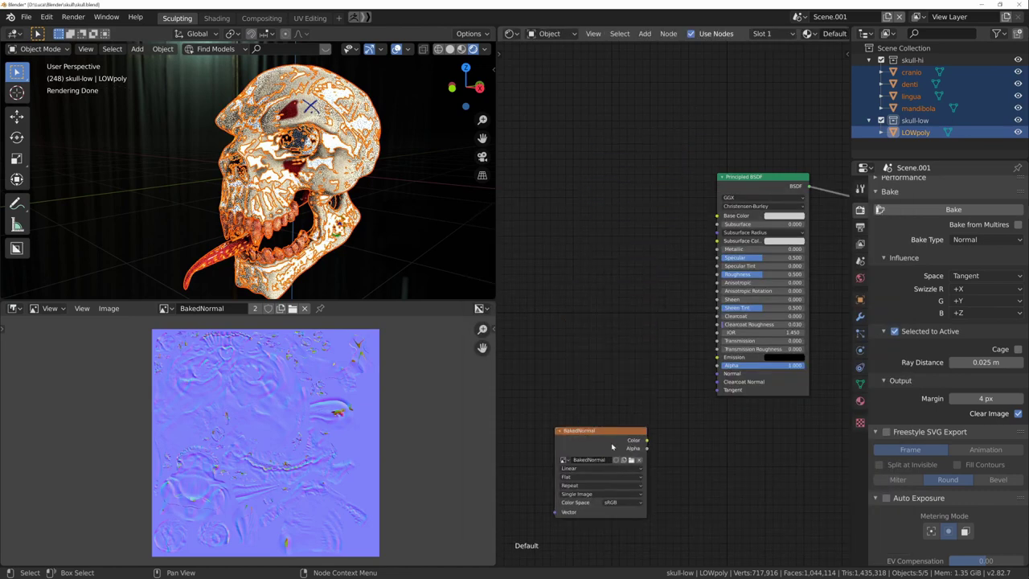
left_click_drag(615, 485, 584, 389)
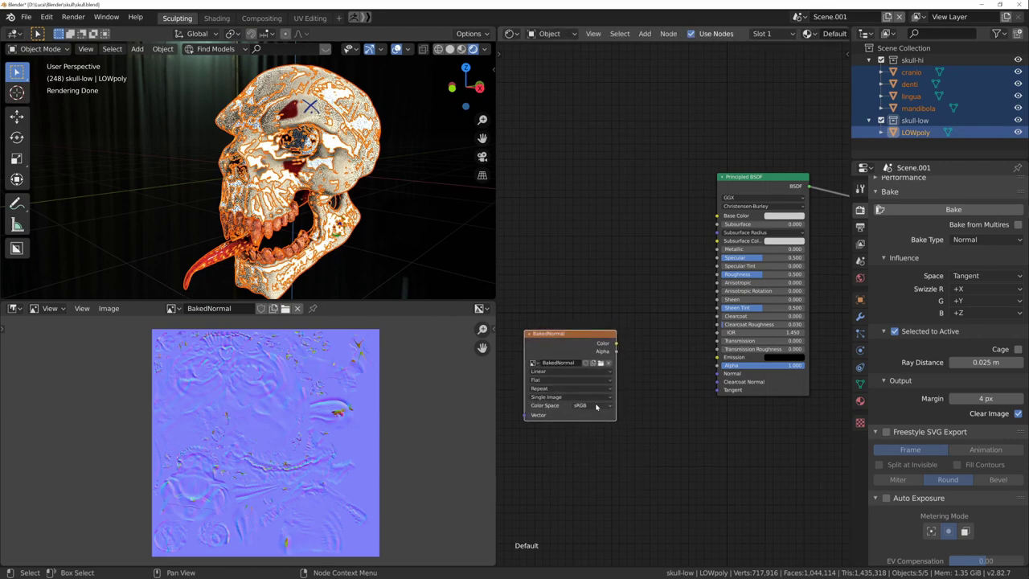
left_click(595, 405)
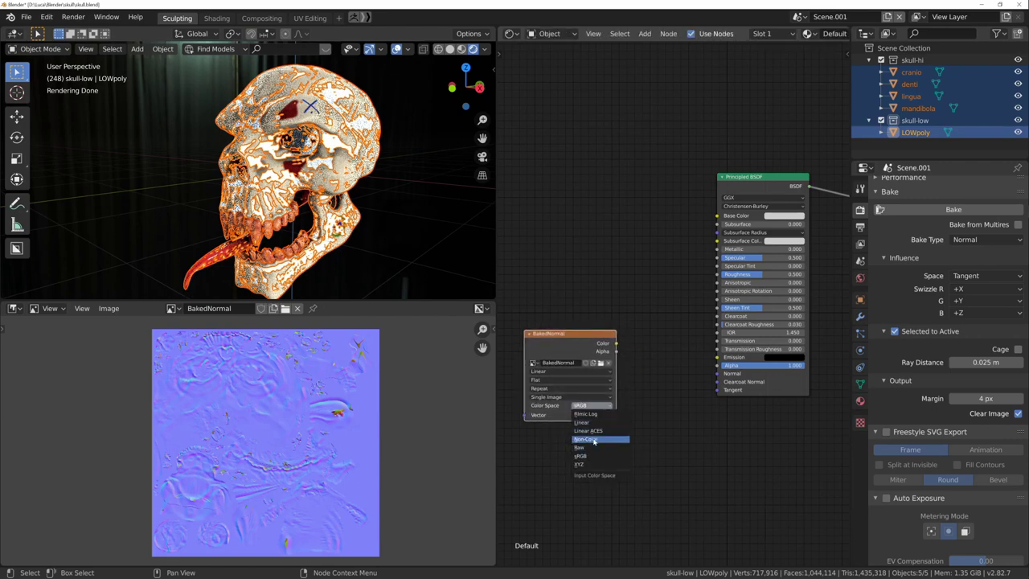
left_click(593, 440)
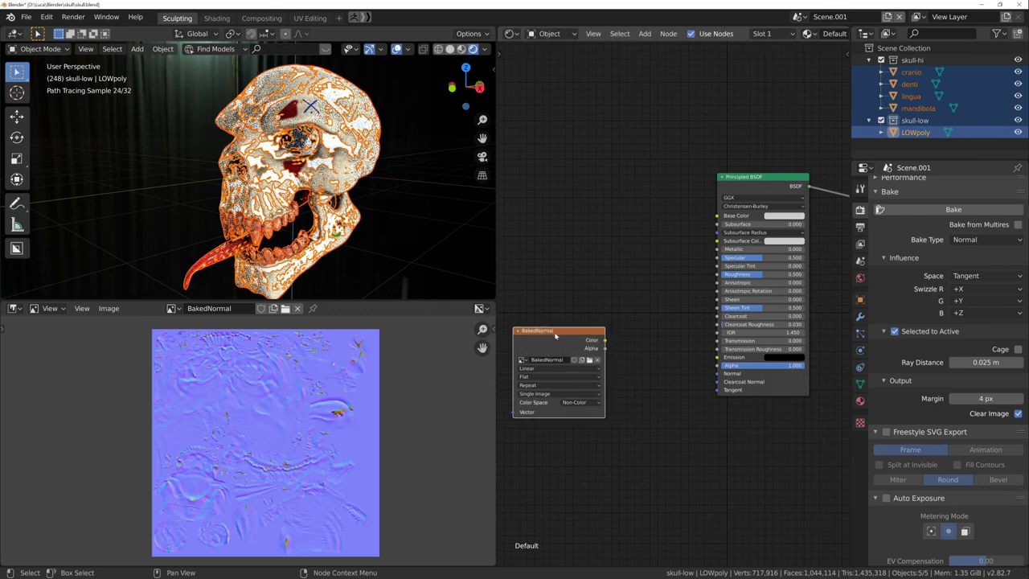
left_click_drag(579, 386, 567, 383)
- Add a Normal Map node linking BakedNormal's Color to the Principled BSDF Normal input
key("shift+a")
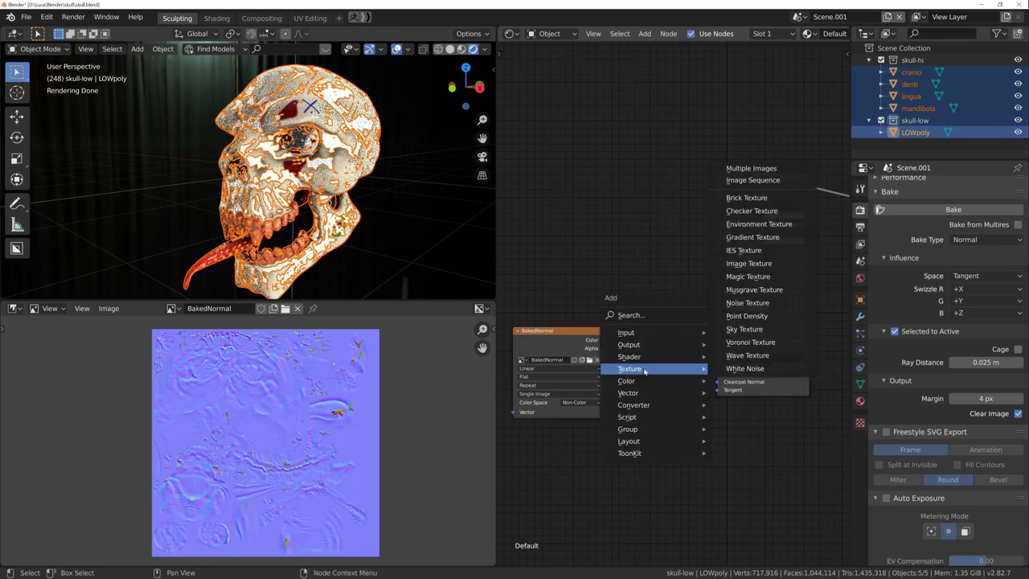
left_click(631, 315)
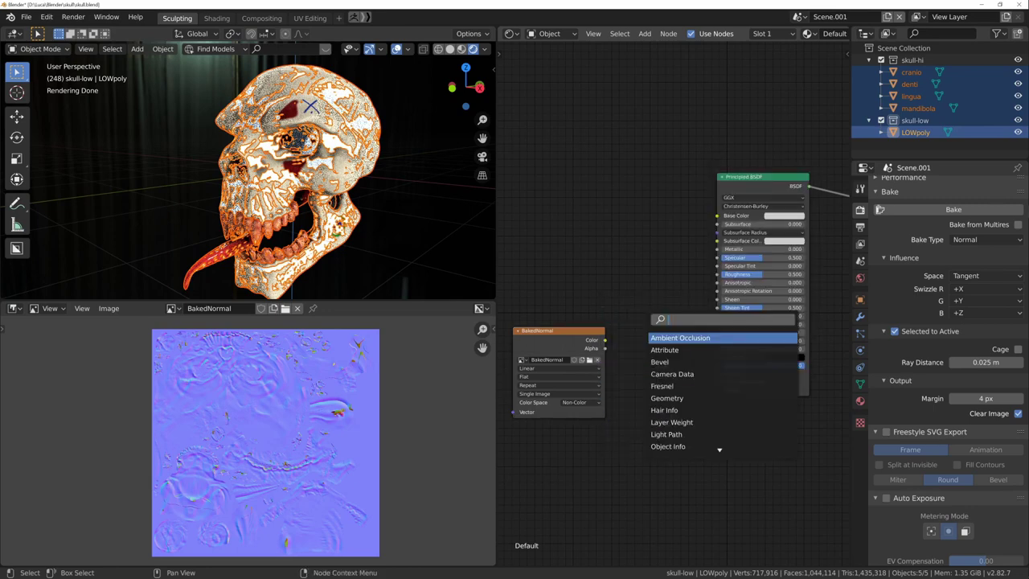
type("nor")
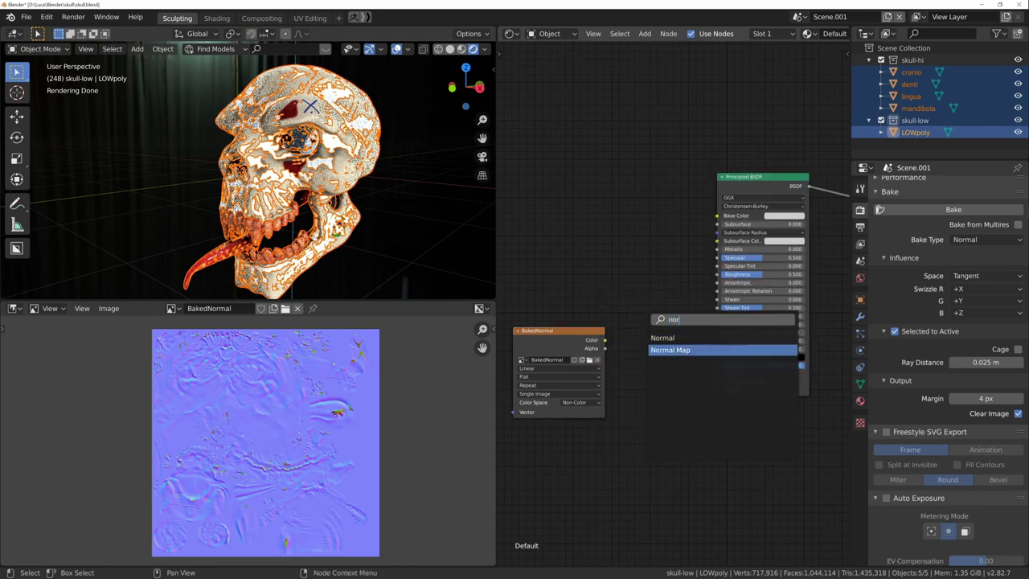
key("Return")
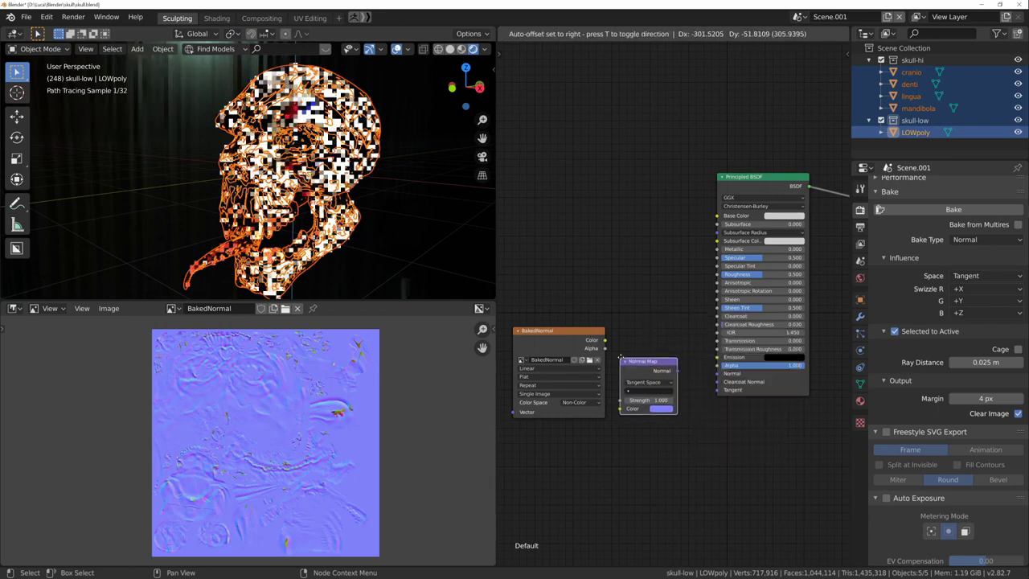
left_click(639, 422)
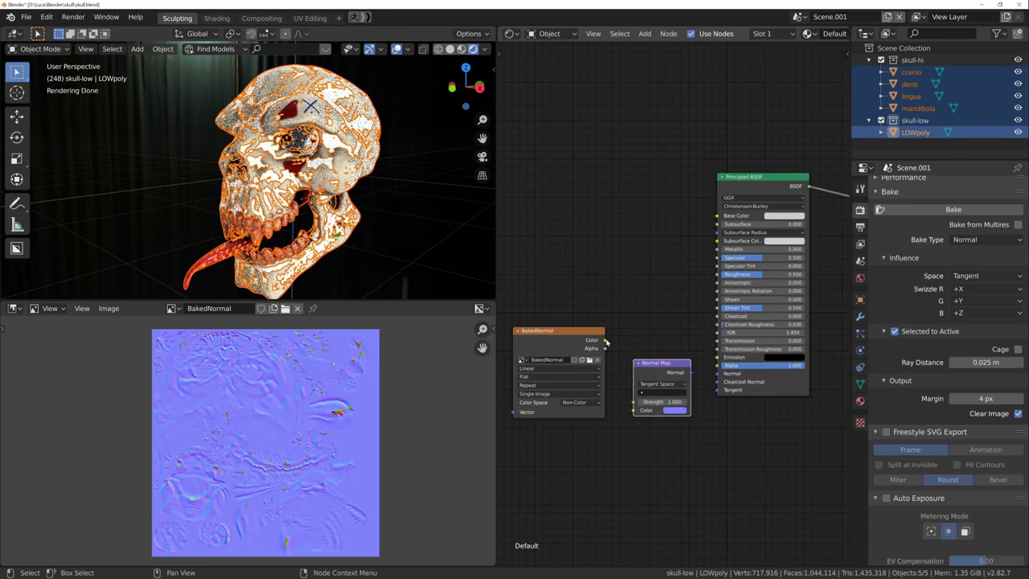
left_click_drag(605, 340, 633, 410)
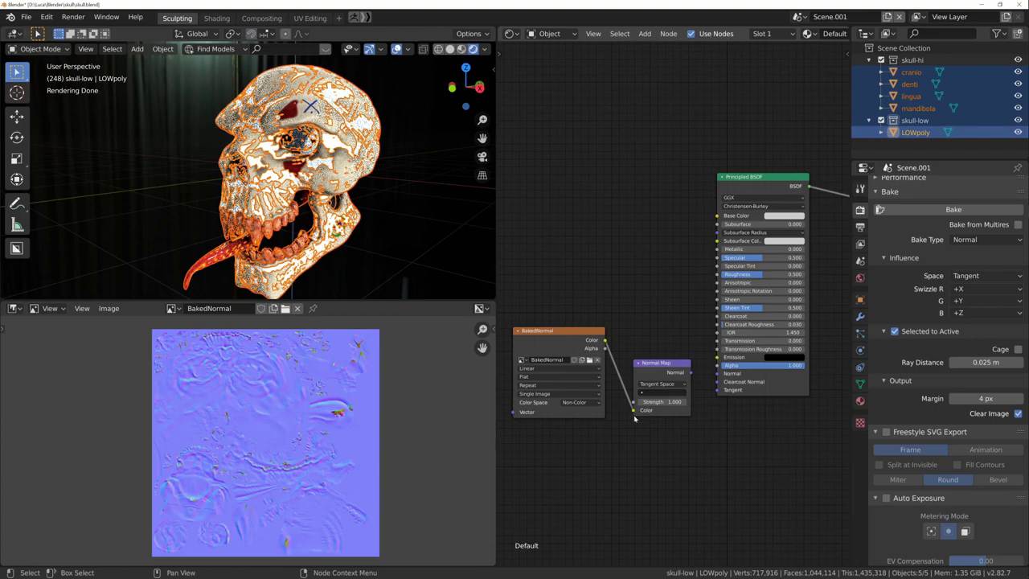
left_click_drag(689, 372, 717, 373)
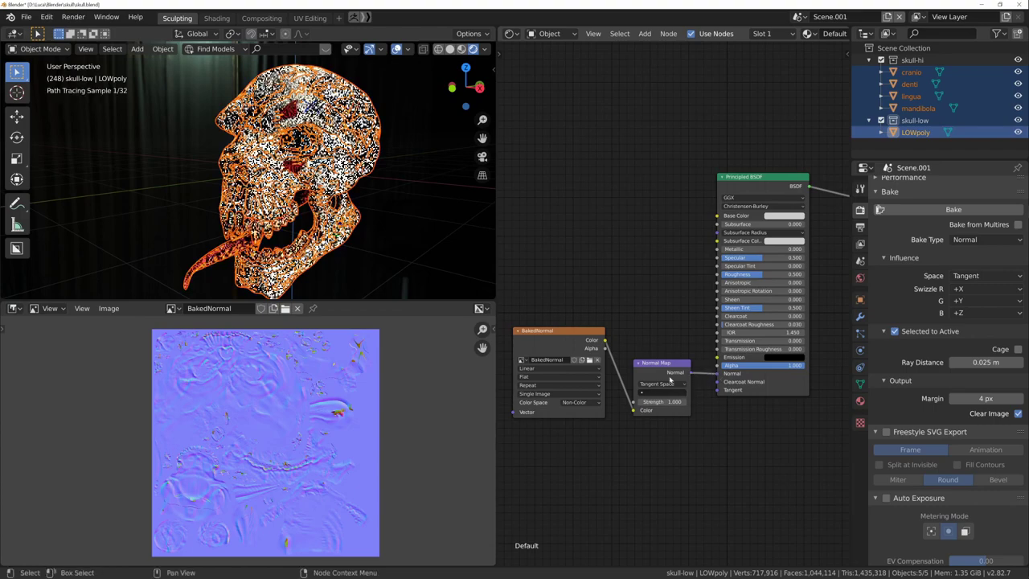
- Select the low-poly skull from a front view
middle_click_drag(321, 185, 424, 186)
left_click(424, 186)
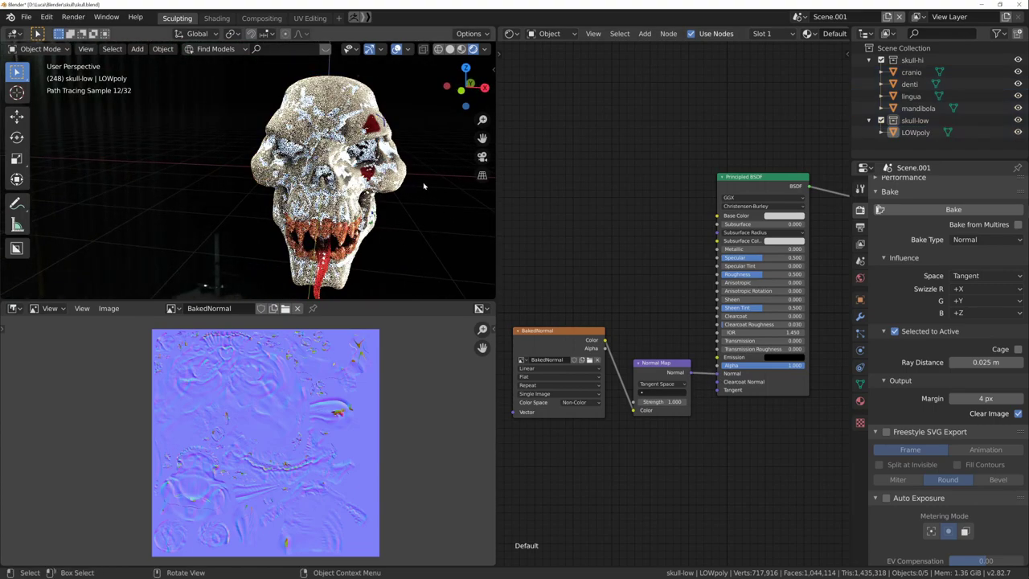
left_click(423, 185)
- Move the low-poly skull left along X and switch the viewport to Material Preview
key("g")
key("x")
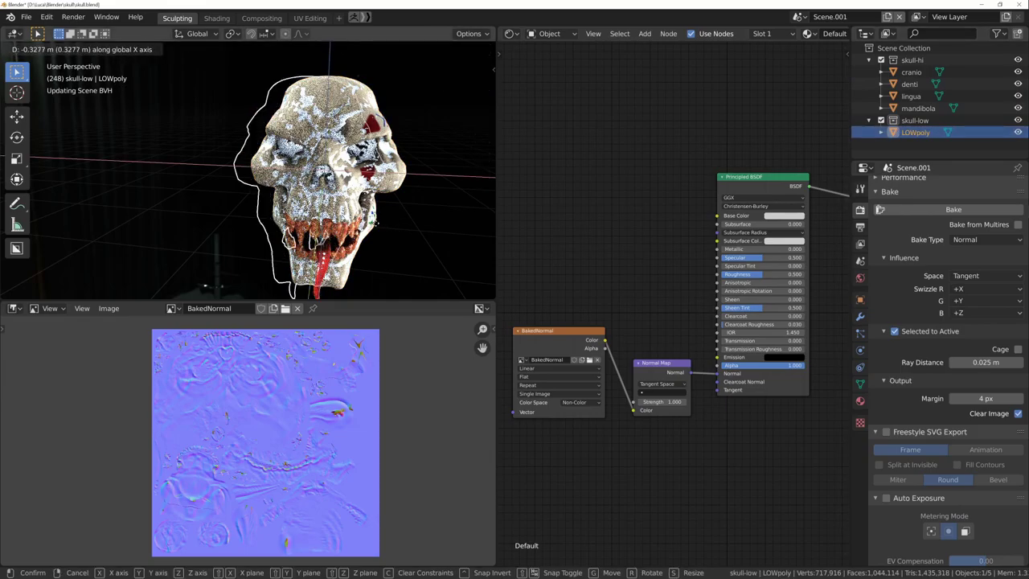
left_click(266, 222)
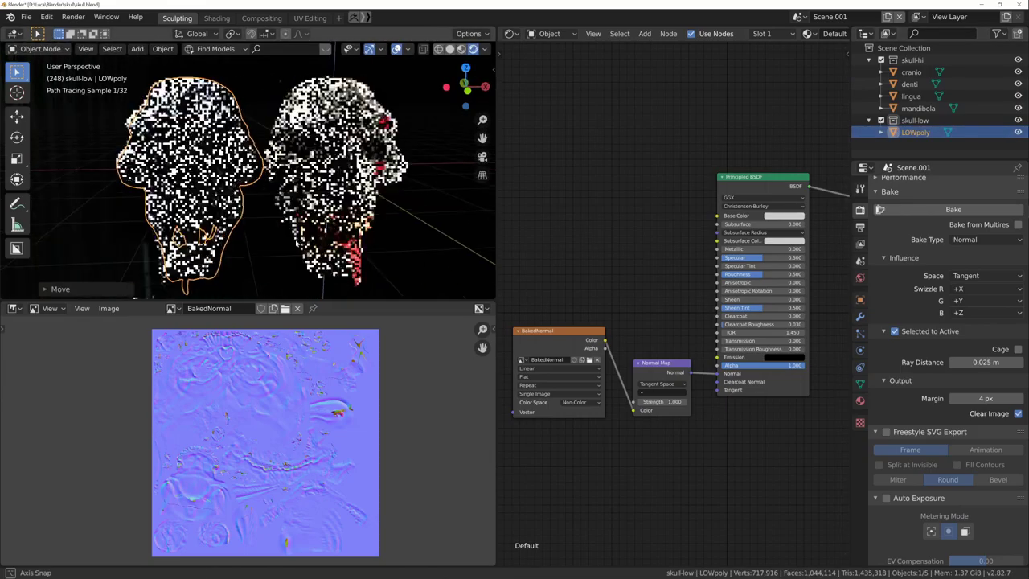
scroll(322, 239, "up", 5)
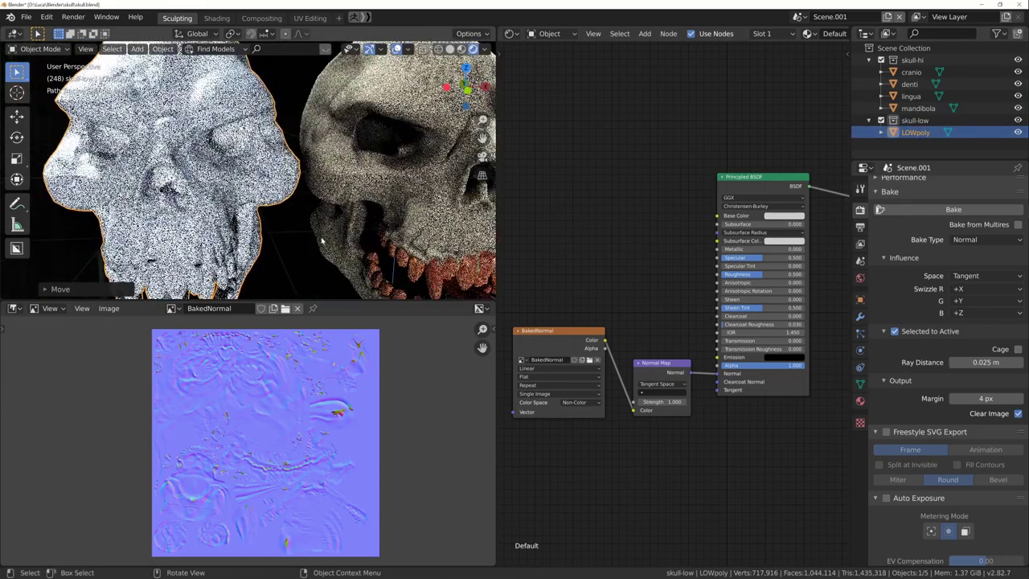
left_click(460, 49)
mouse_move(434, 145)
middle_mouse_down()
mouse_move(379, 239)
mouse_move(349, 267)
middle_mouse_up()
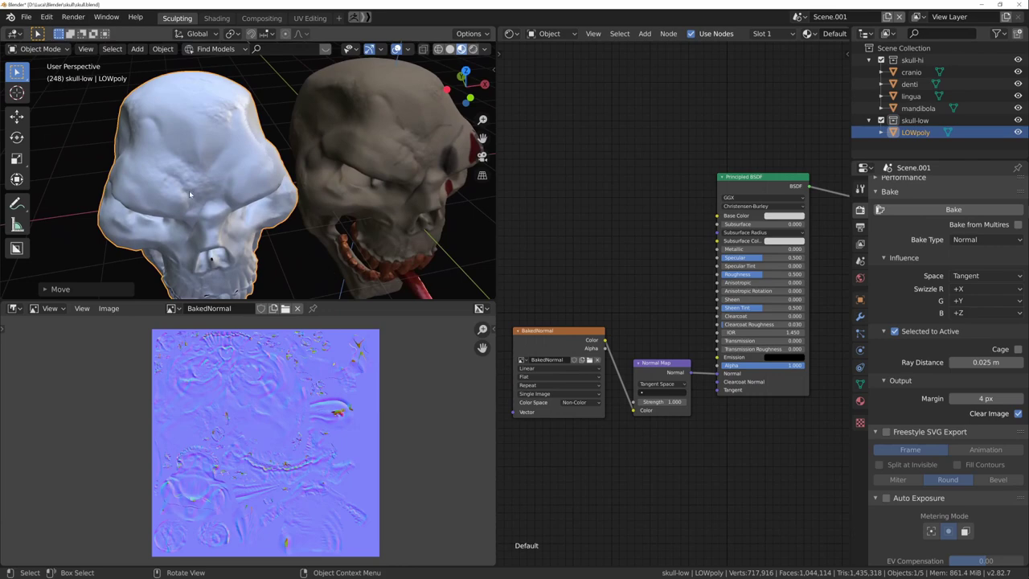
- Disconnect and reconnect BakedNormal to the Normal Map node to compare the relief
left_click_drag(559, 406, 559, 411)
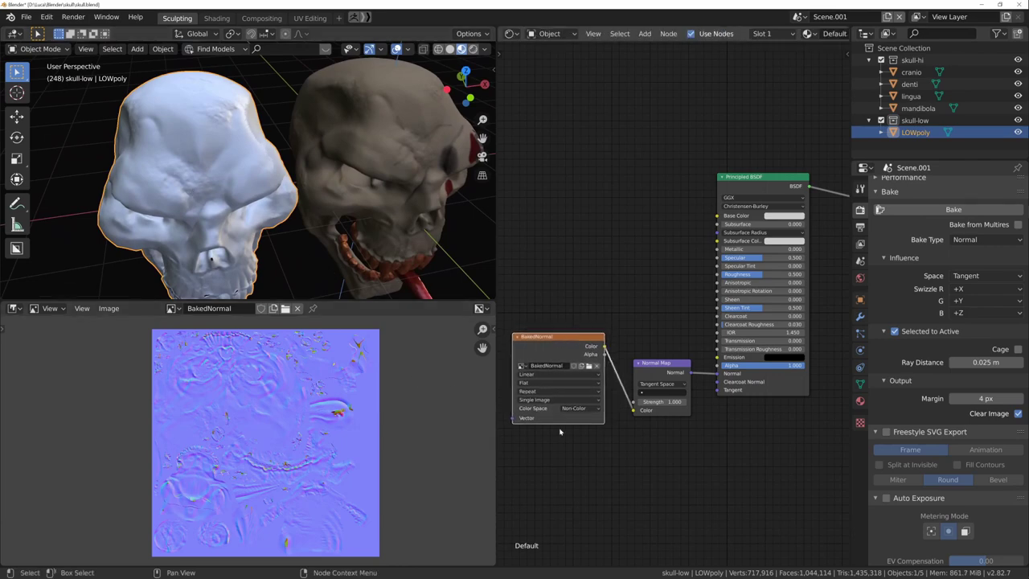
left_click_drag(634, 410, 613, 419)
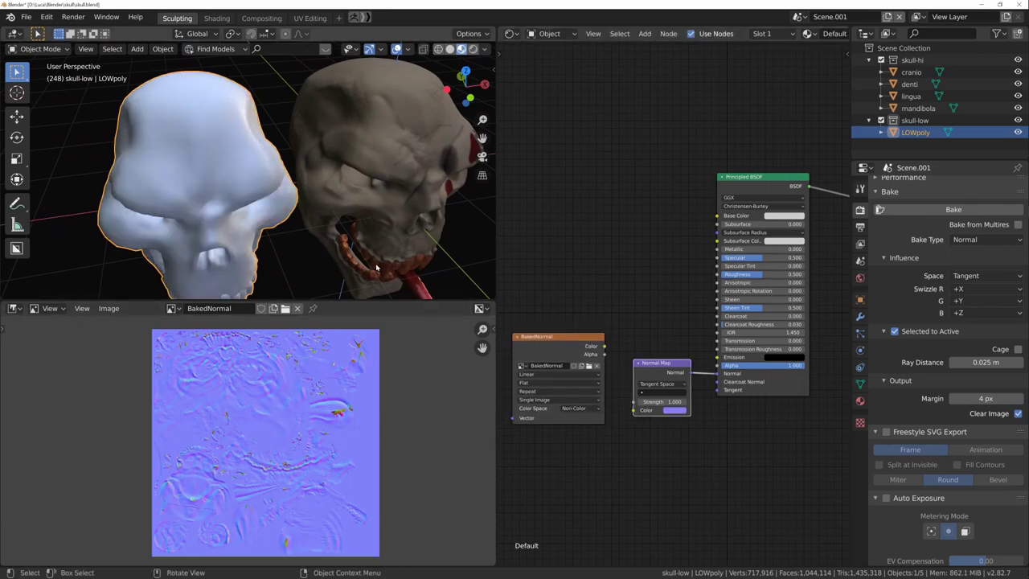
middle_click_drag(376, 267, 280, 214)
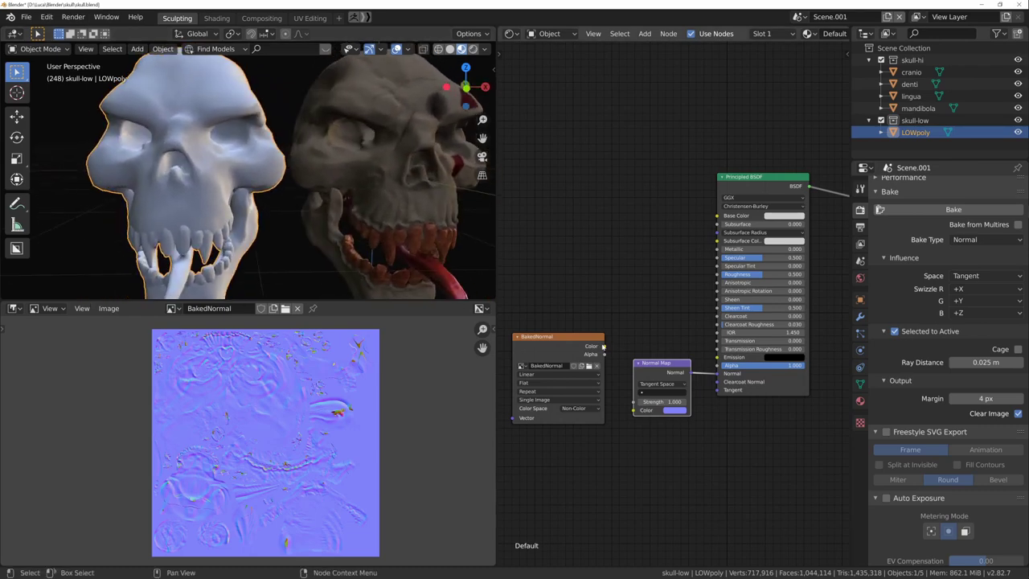
left_click_drag(603, 346, 633, 410)
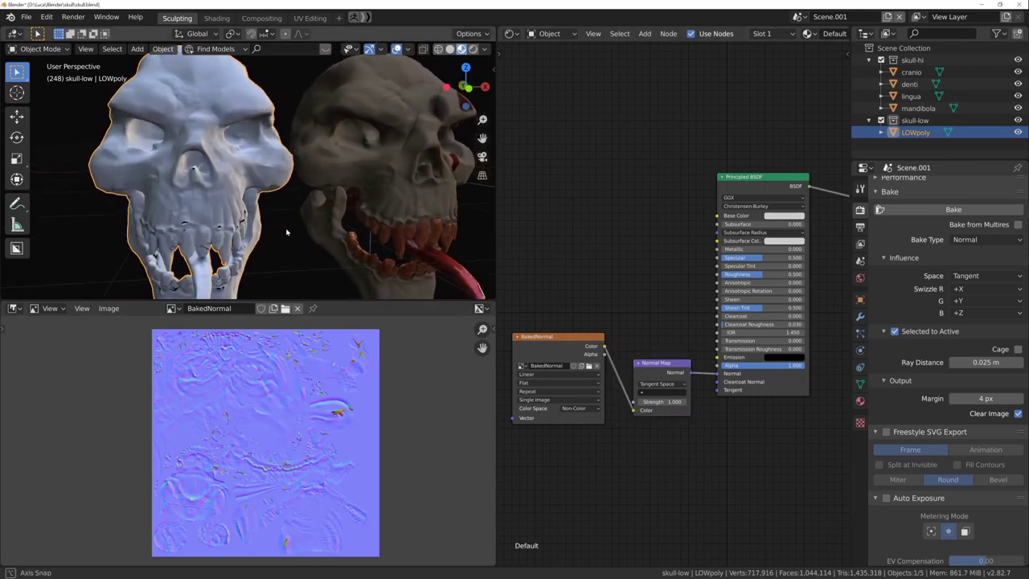
mouse_move(286, 232)
middle_mouse_down()
mouse_move(300, 226)
mouse_move(197, 193)
mouse_move(271, 180)
mouse_move(209, 189)
middle_mouse_up()
scroll(300, 226, "up", 4)
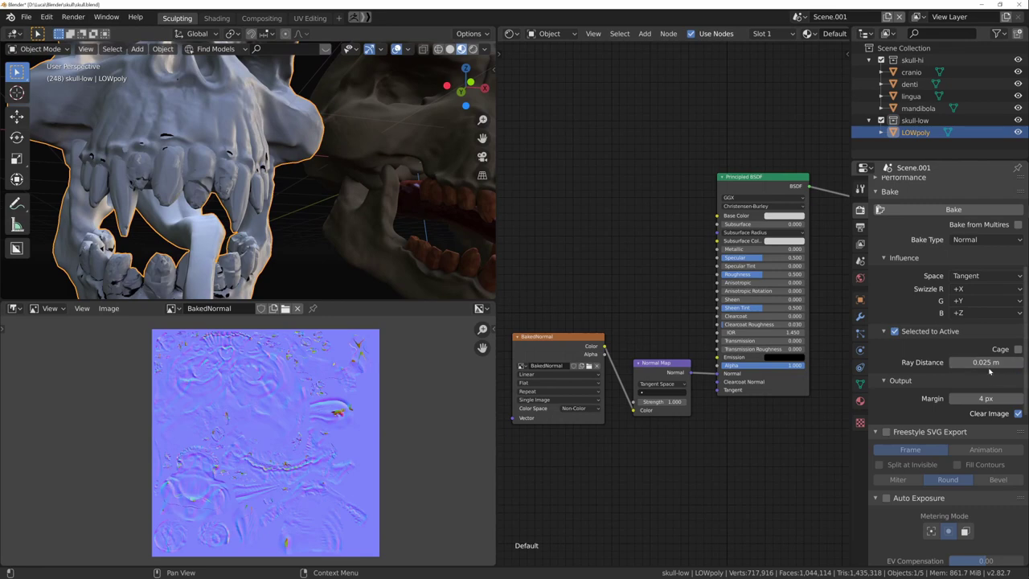
mouse_move(338, 242)
middle_mouse_down()
mouse_move(282, 258)
mouse_move(327, 252)
middle_mouse_up()
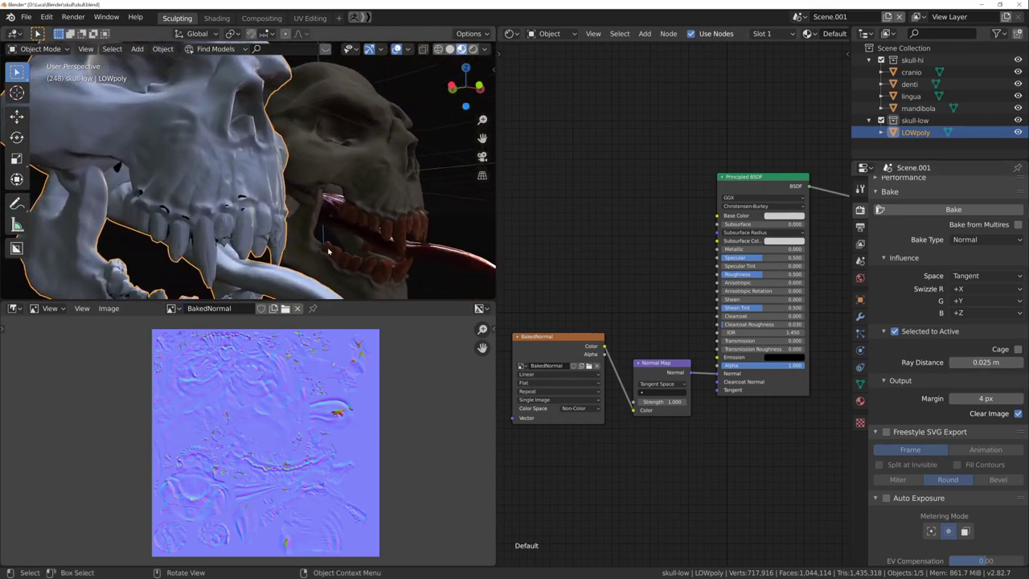
scroll(399, 233, "up", 3)
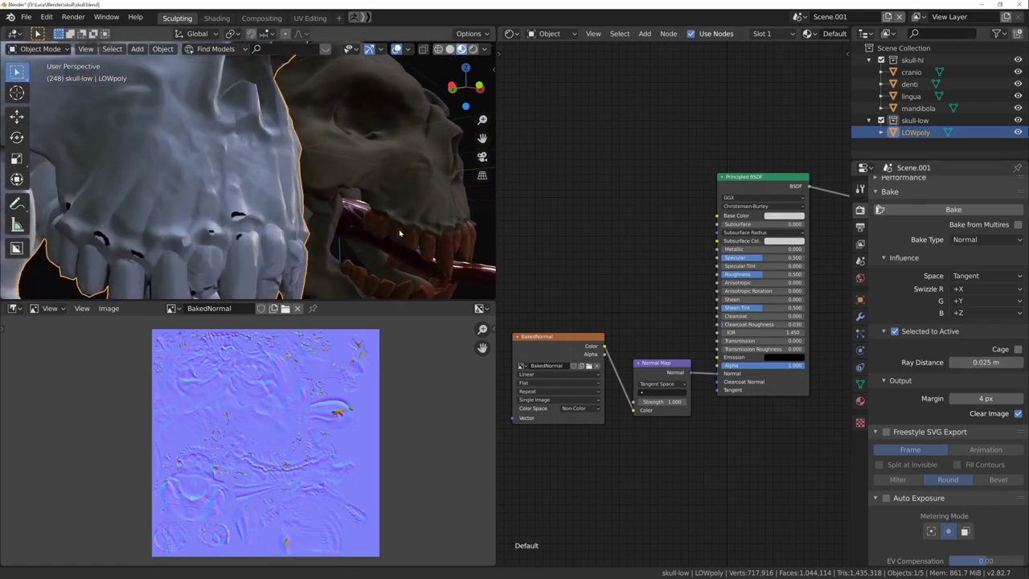
scroll(189, 197, "up", 3)
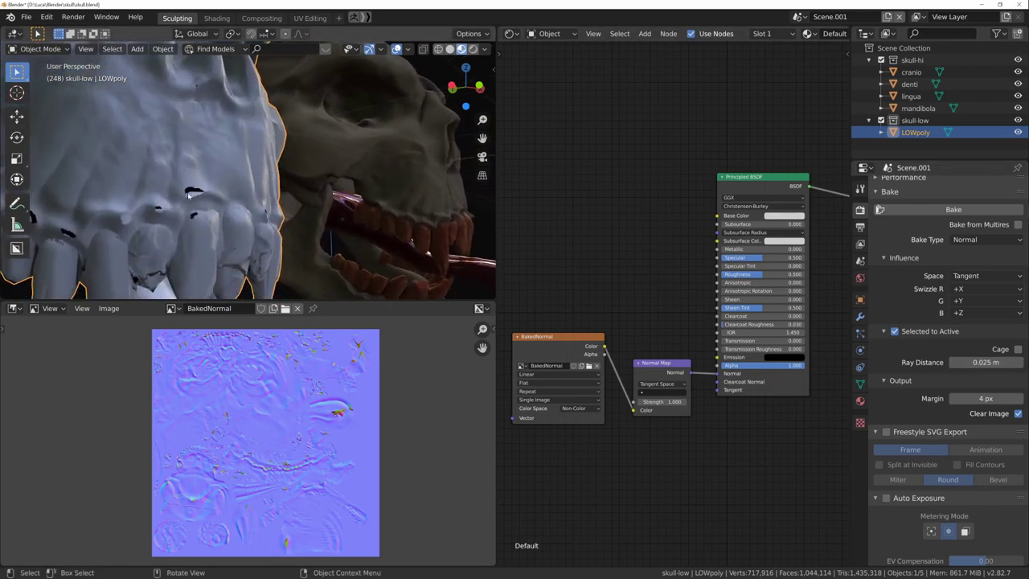
mouse_move(189, 196)
middle_mouse_down()
mouse_move(440, 244)
mouse_move(403, 215)
mouse_move(358, 245)
mouse_move(336, 221)
mouse_move(309, 237)
mouse_move(375, 235)
mouse_move(350, 239)
middle_mouse_up()
scroll(386, 229, "down", 5)
scroll(347, 231, "up", 3)
scroll(306, 240, "down", 4)
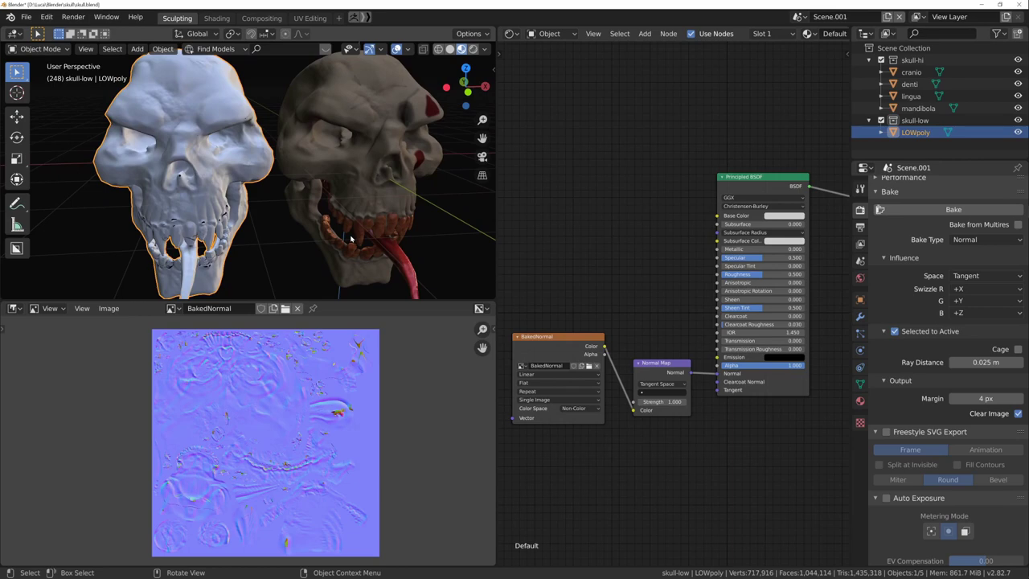
middle_click_drag(350, 239, 384, 252)
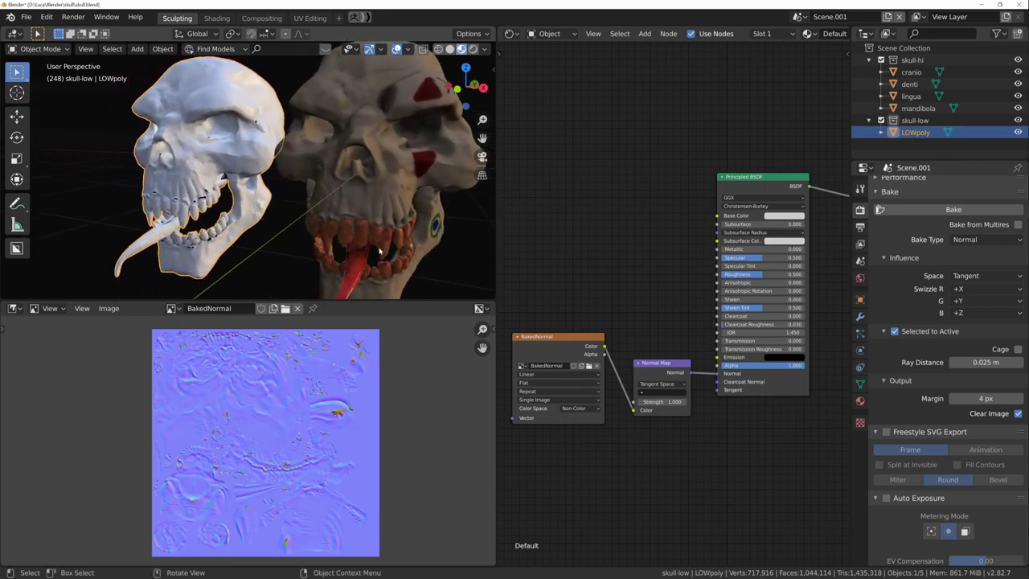
mouse_move(379, 252)
middle_mouse_down()
mouse_move(397, 266)
mouse_move(370, 251)
mouse_move(402, 245)
mouse_move(377, 249)
middle_mouse_up()
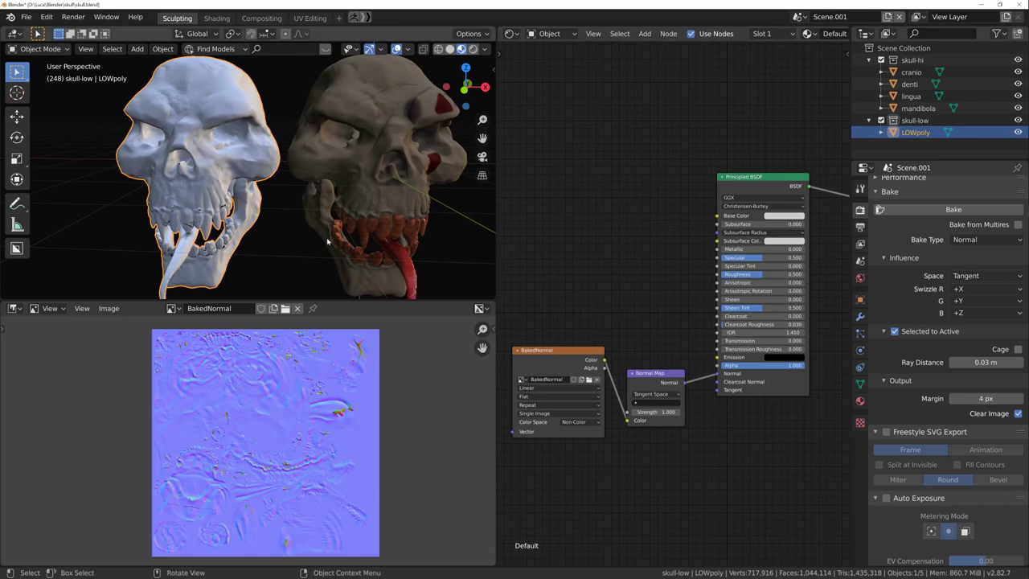
- Compare both skulls from several angles, then clear the LOWpoly skull's location with Alt+G
middle_click_drag(353, 238, 292, 245)
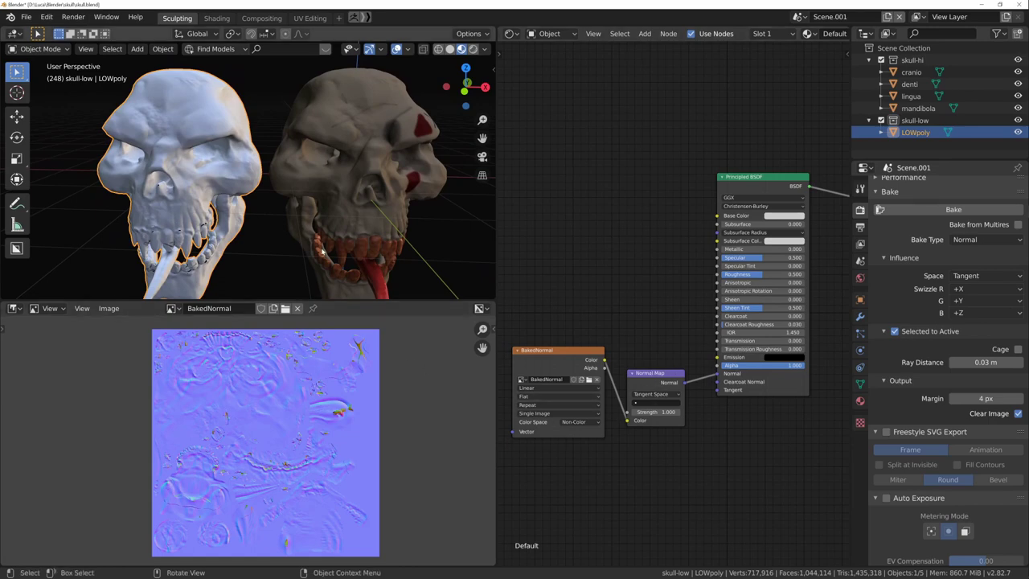
scroll(317, 207, "up", 6)
mouse_move(317, 207)
middle_mouse_down()
mouse_move(358, 201)
mouse_move(290, 190)
mouse_move(335, 176)
mouse_move(301, 237)
mouse_move(361, 237)
middle_mouse_up()
scroll(334, 176, "down", 4)
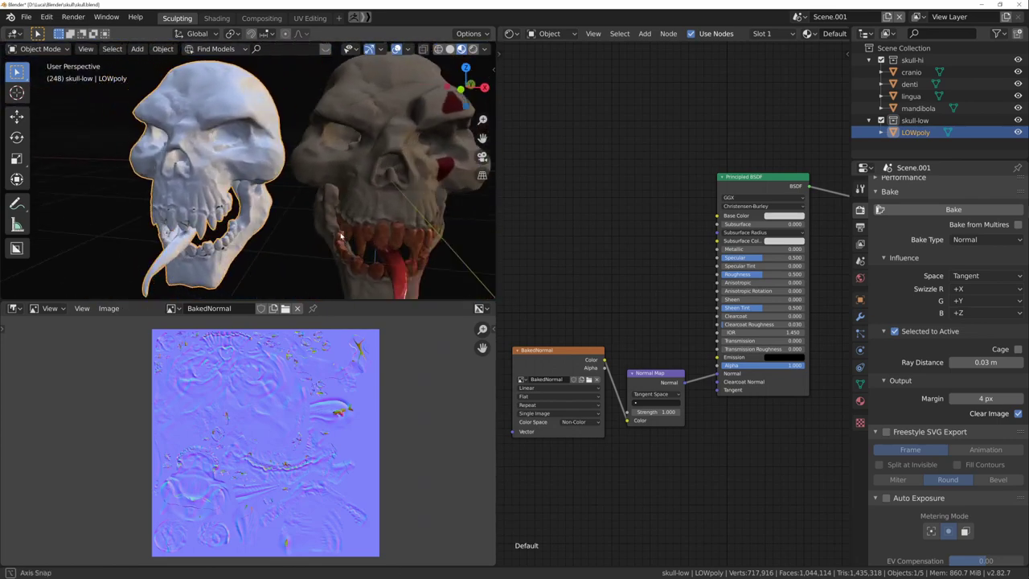
mouse_move(361, 236)
middle_mouse_down()
mouse_move(330, 228)
mouse_move(328, 253)
mouse_move(321, 242)
middle_mouse_up()
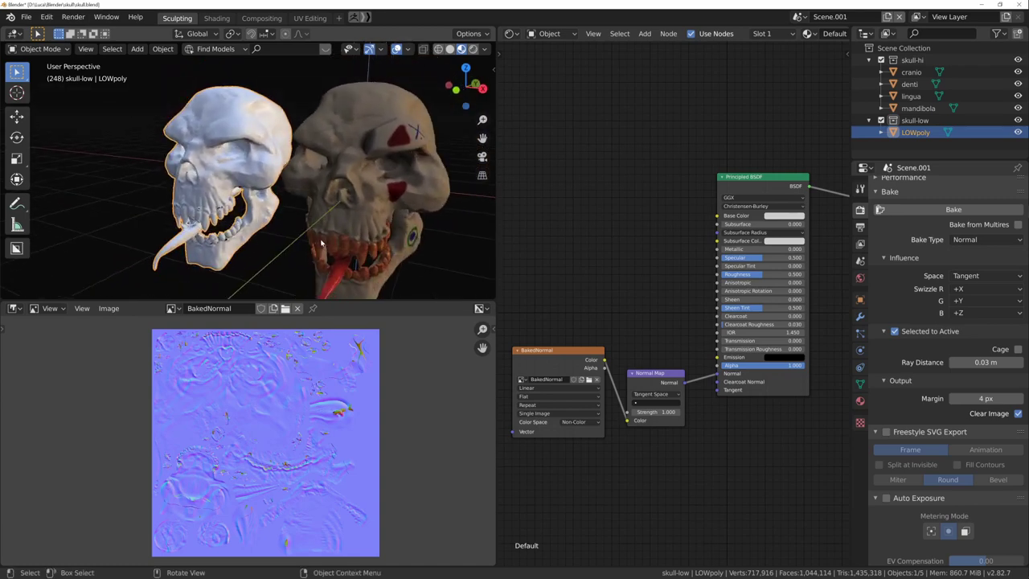
mouse_move(320, 243)
middle_mouse_down()
mouse_move(374, 247)
mouse_move(360, 273)
mouse_move(377, 243)
middle_mouse_up()
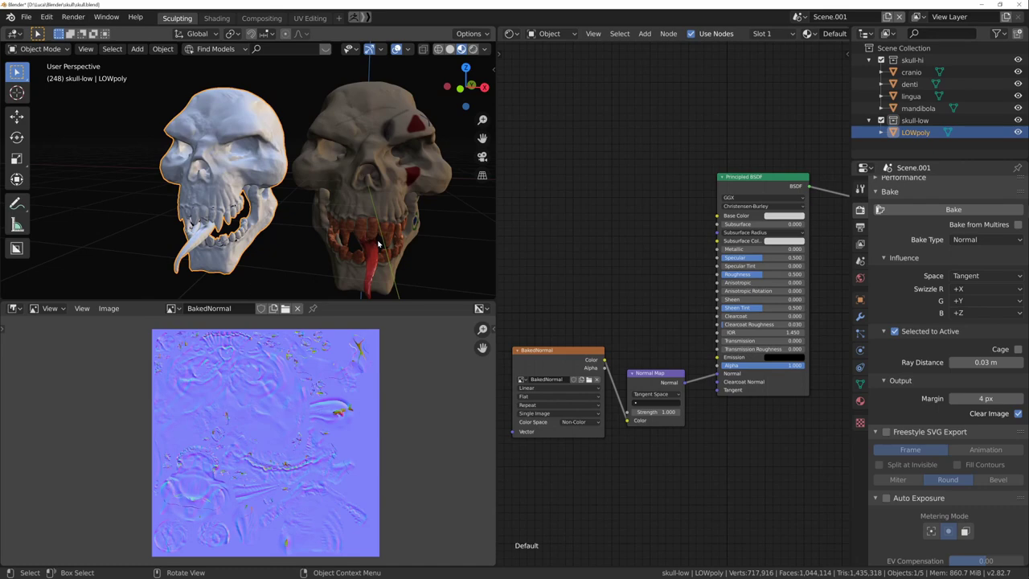
key("alt+g")
- Make room in the material and add an Image Texture node above BakedNormal
middle_click_drag(421, 209, 378, 266)
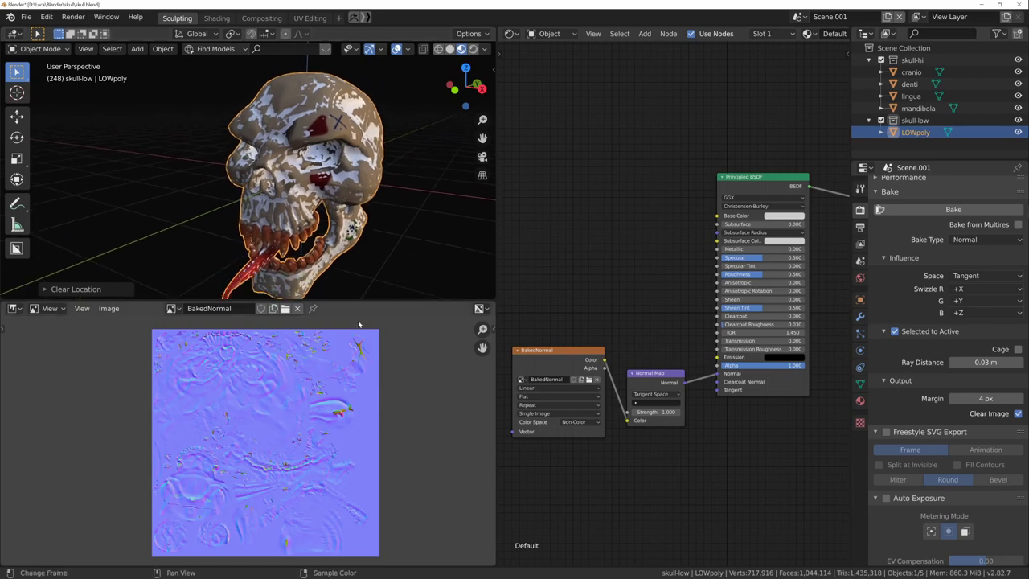
middle_click_drag(635, 314, 645, 346)
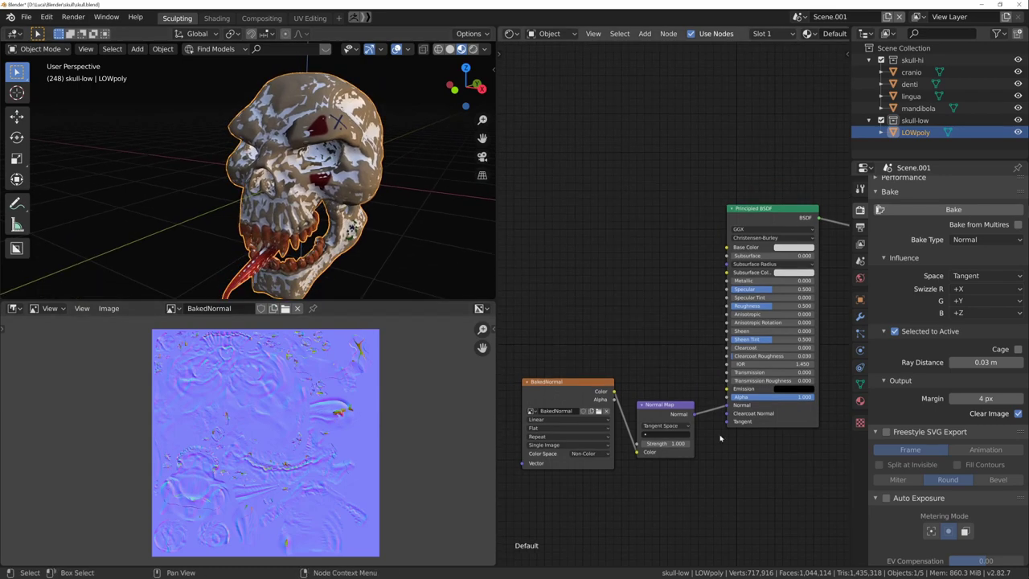
middle_click_drag(597, 245, 626, 324)
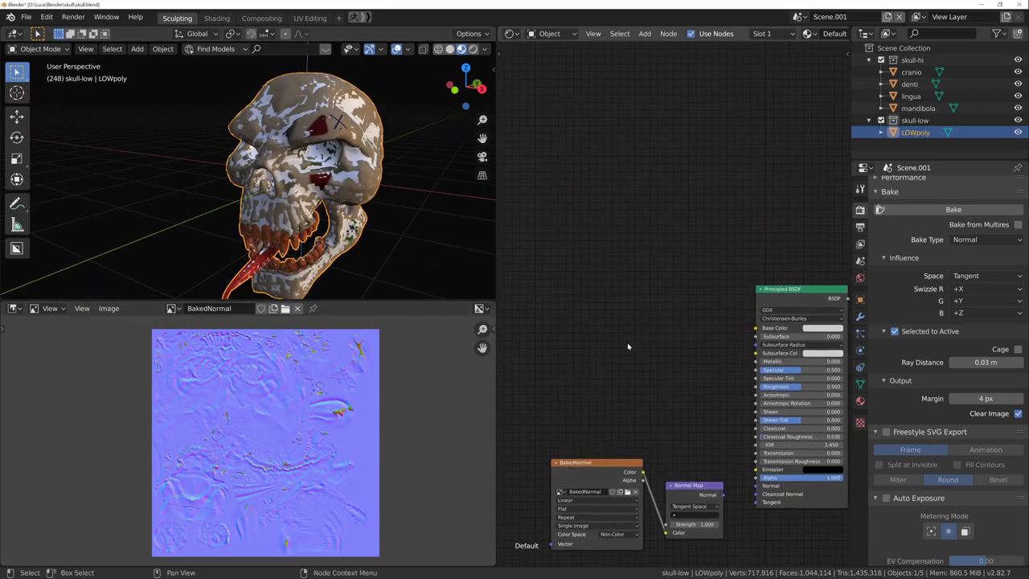
key("shift+a")
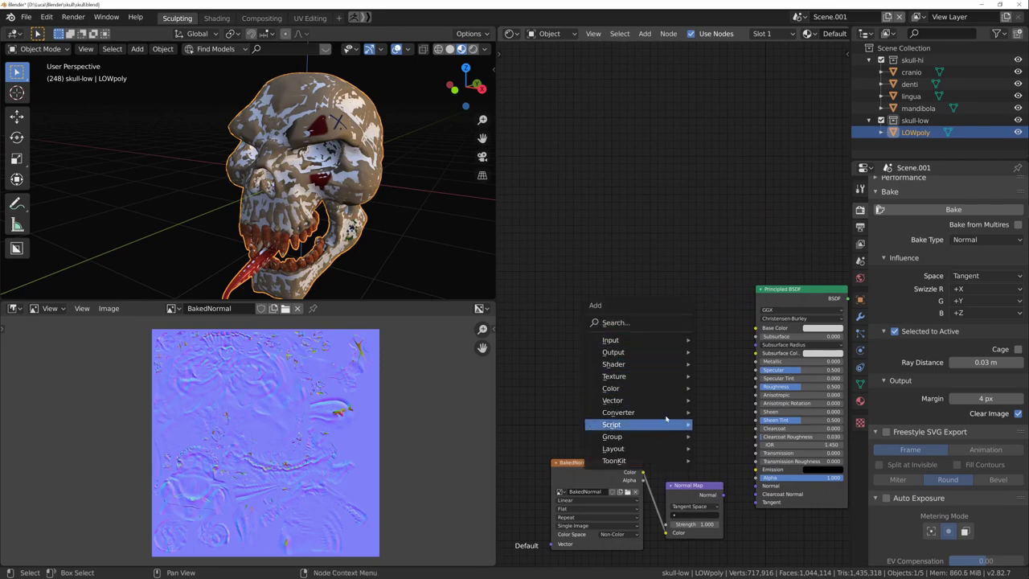
mouse_move(614, 376)
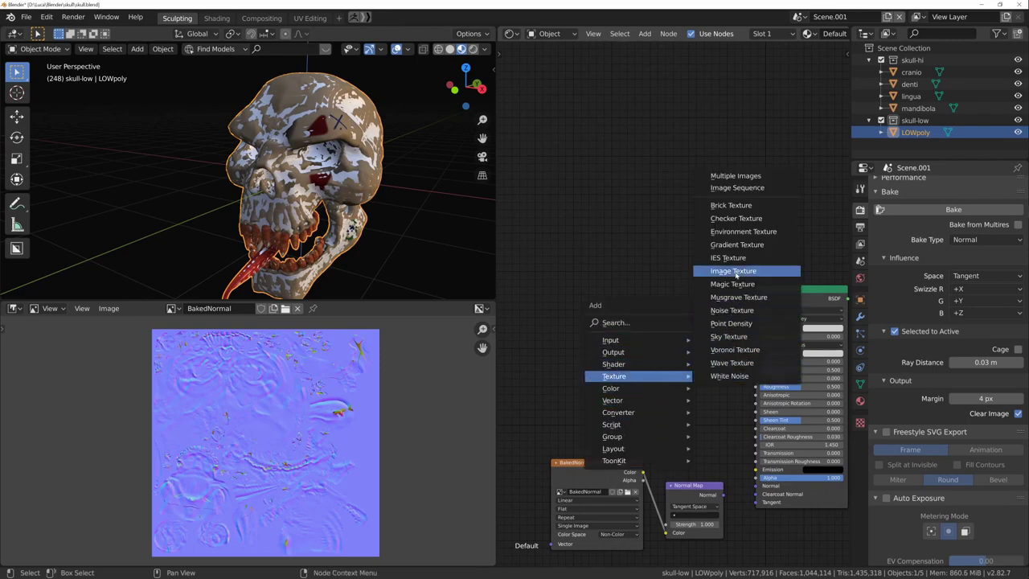
left_click(744, 272)
left_click(580, 275)
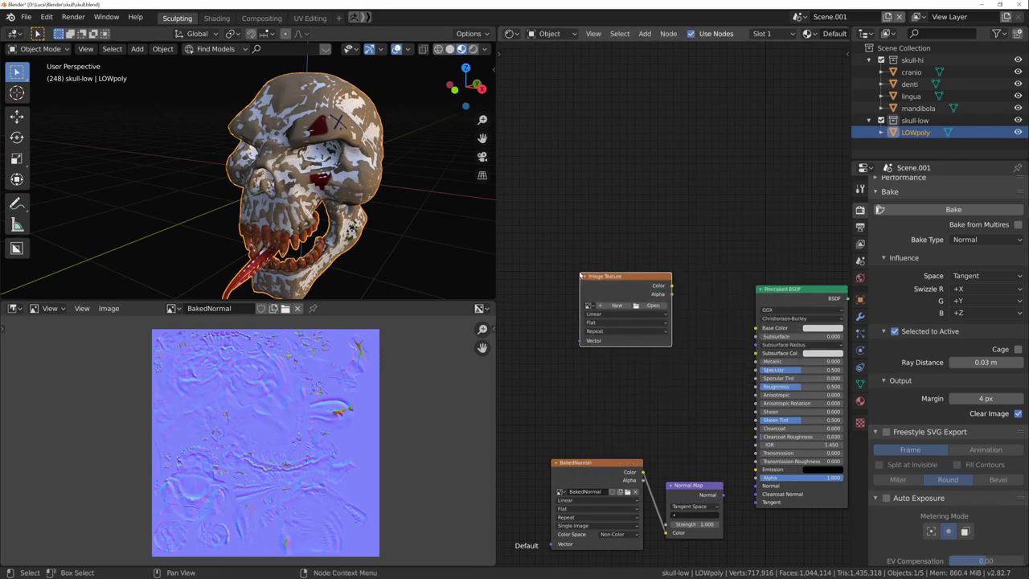
- Create a new 2048 px image named BakedColor and make its node the active bake target
left_click(615, 306)
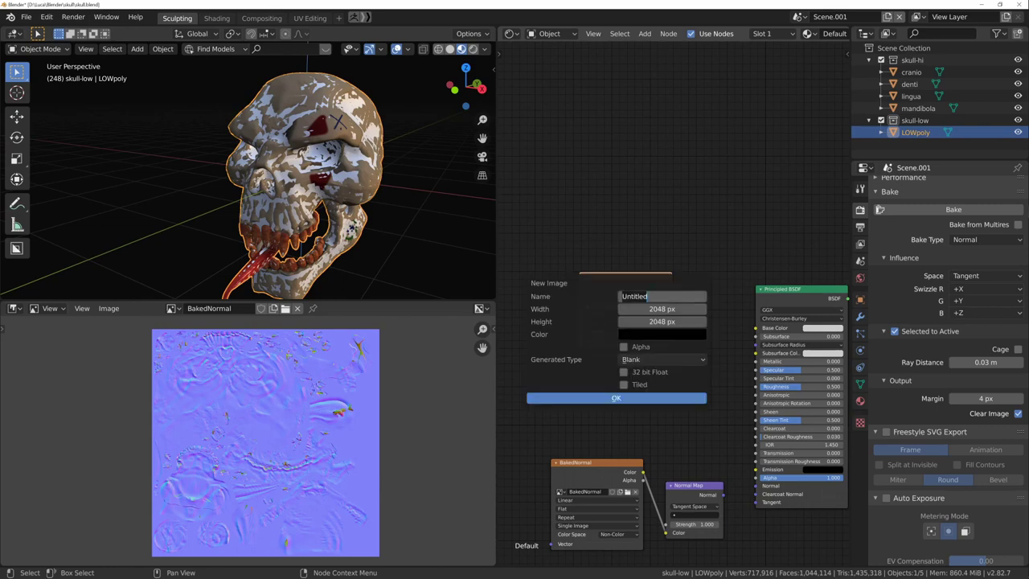
type("Ba")
type("kedColor")
left_click(617, 398)
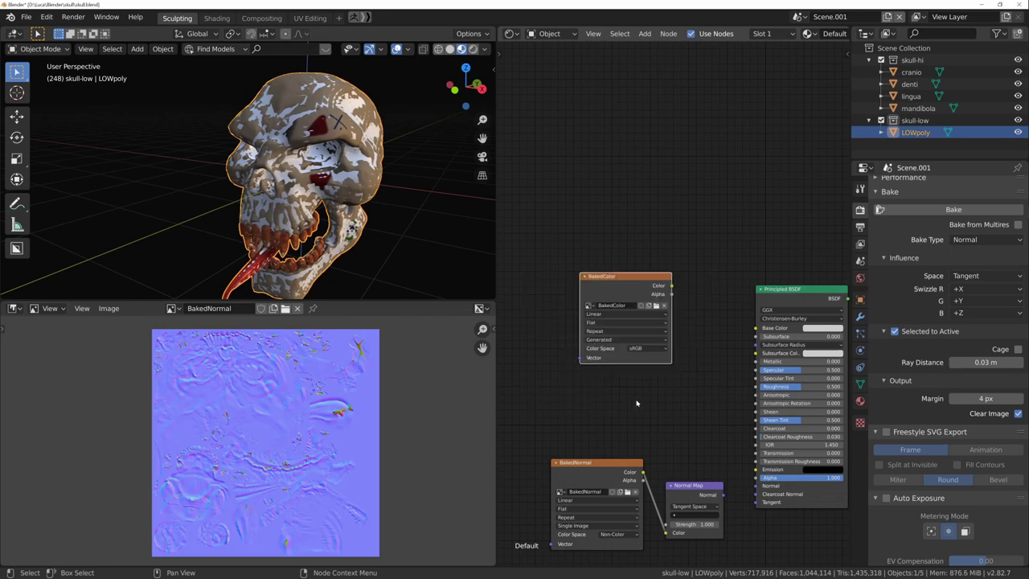
left_click_drag(621, 276, 614, 271)
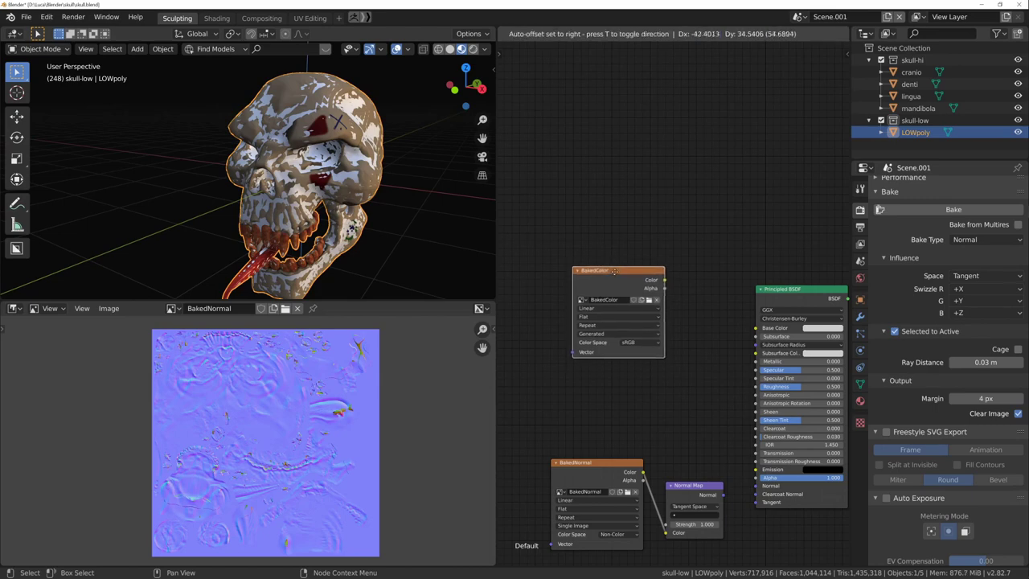
left_click(596, 475)
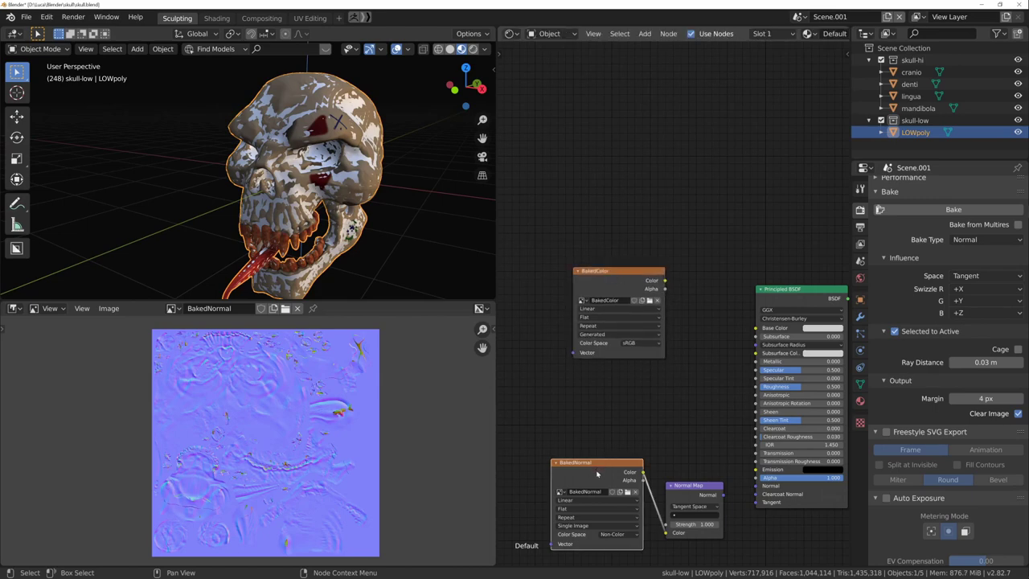
left_click(619, 275)
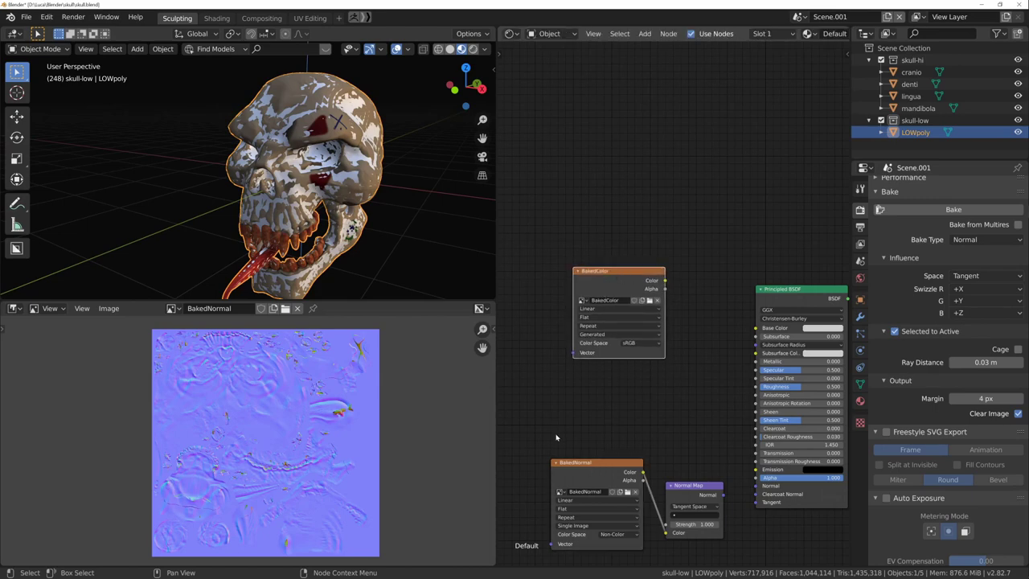
scroll(972, 257, "up", 1)
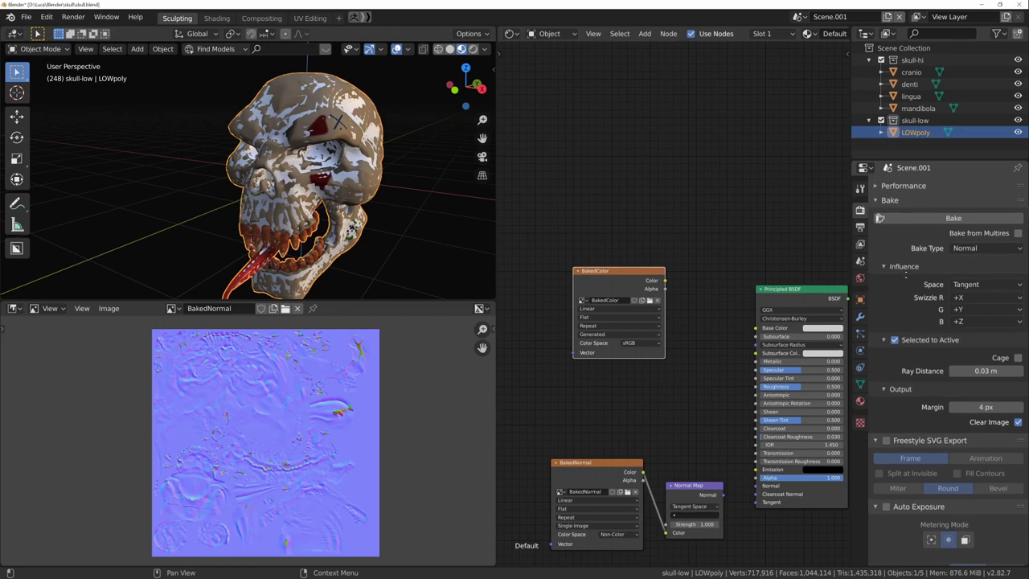
left_click(977, 247)
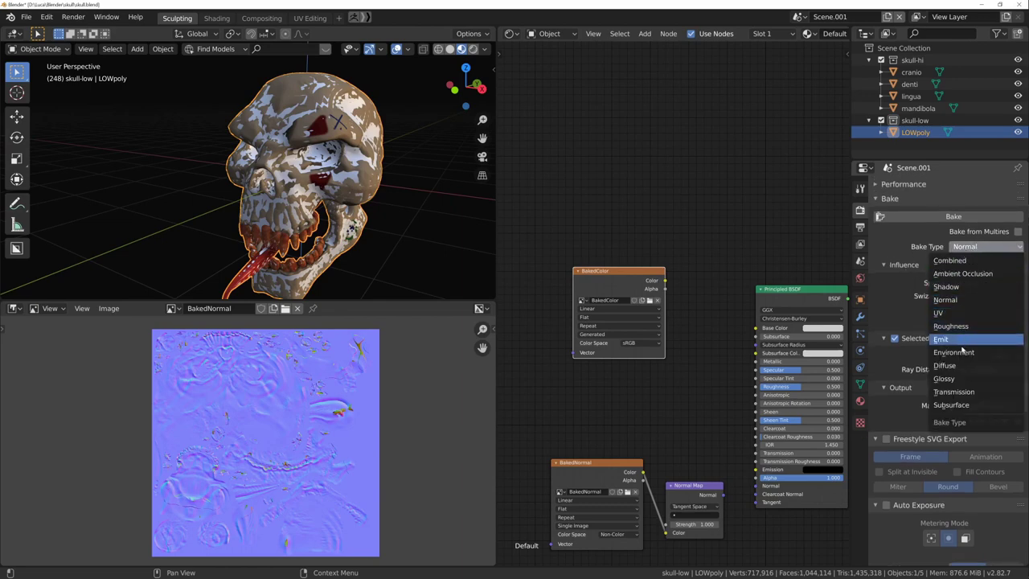
- Set Bake Type to Diffuse with only Color influence, Direct and Indirect turned off
left_click(948, 366)
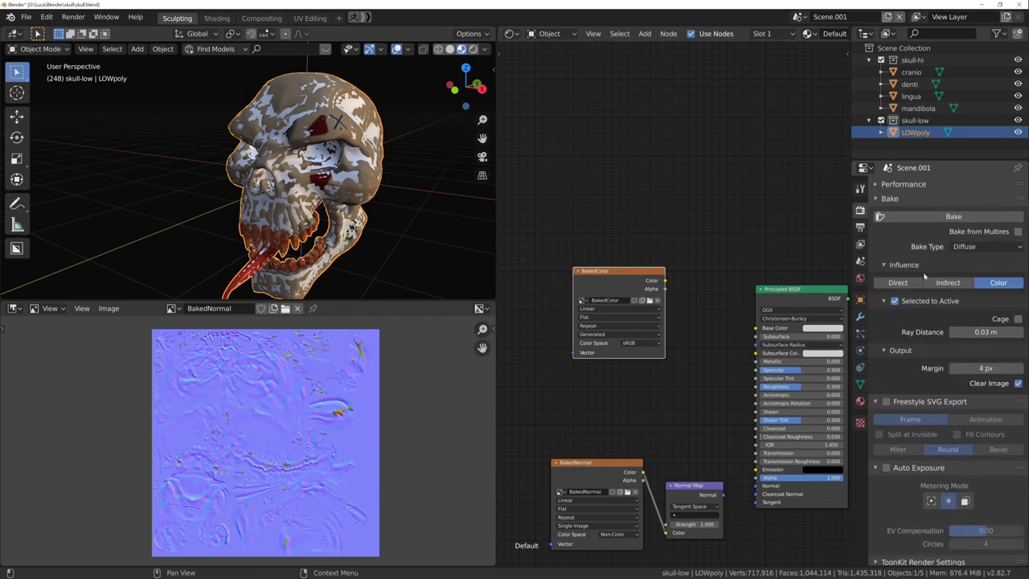
left_click_drag(898, 282, 945, 282)
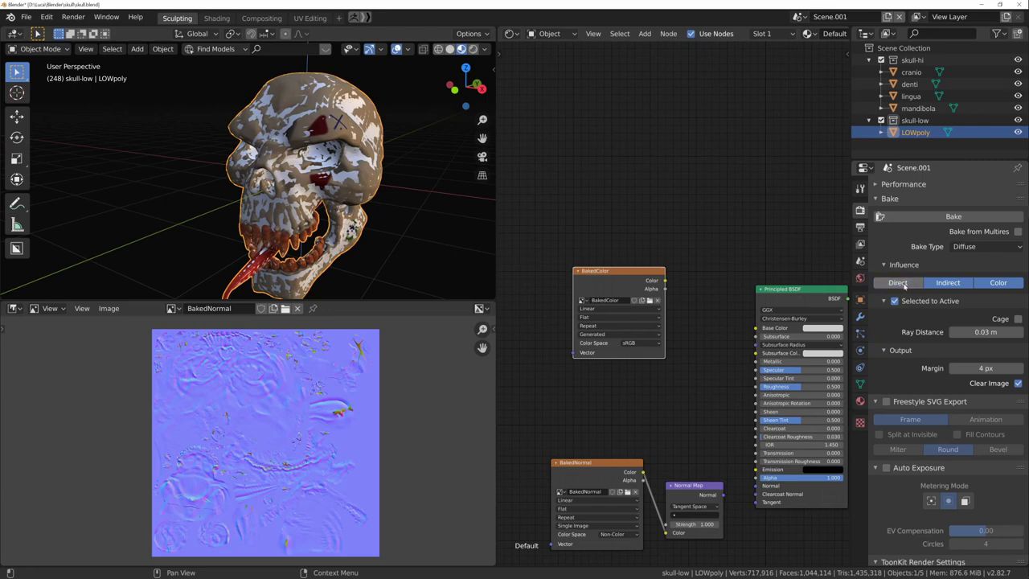
left_click_drag(905, 283, 948, 282)
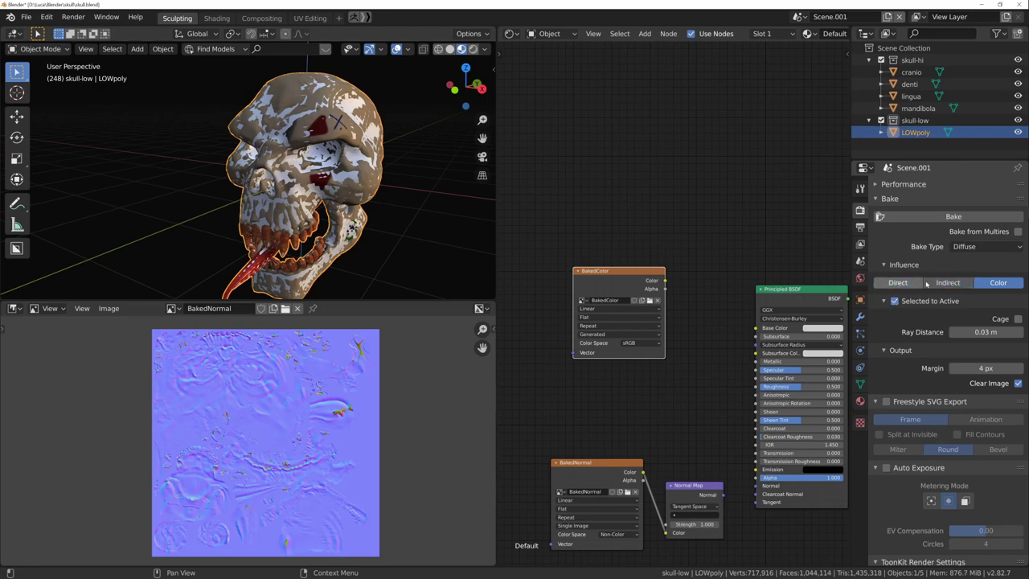
mouse_move(689, 413)
middle_mouse_down()
mouse_move(640, 403)
mouse_move(653, 398)
middle_mouse_up()
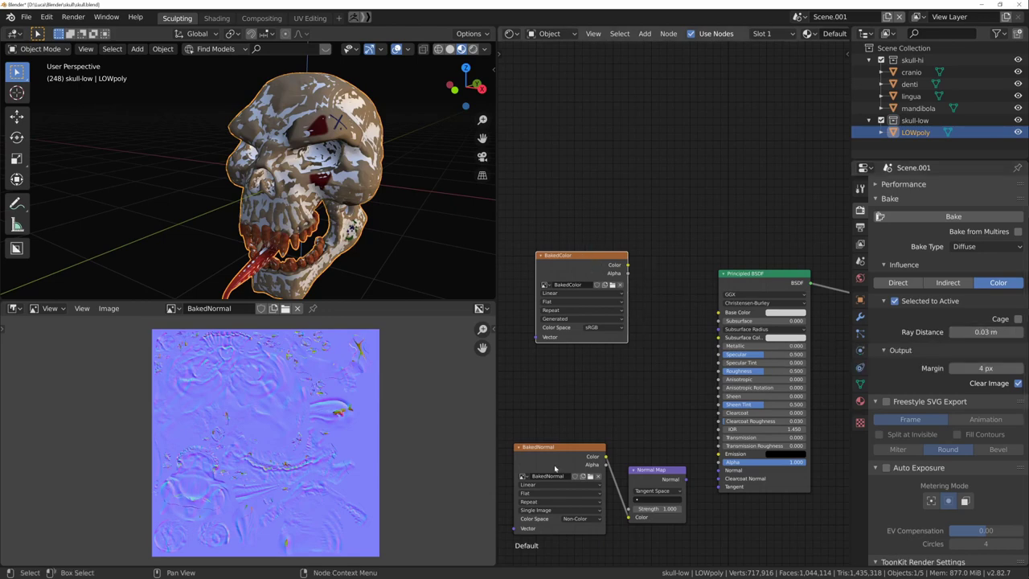
- Select cranio through LOWpoly in the Outliner, with LOWpoly as the active object
left_click(953, 217)
left_click(910, 72)
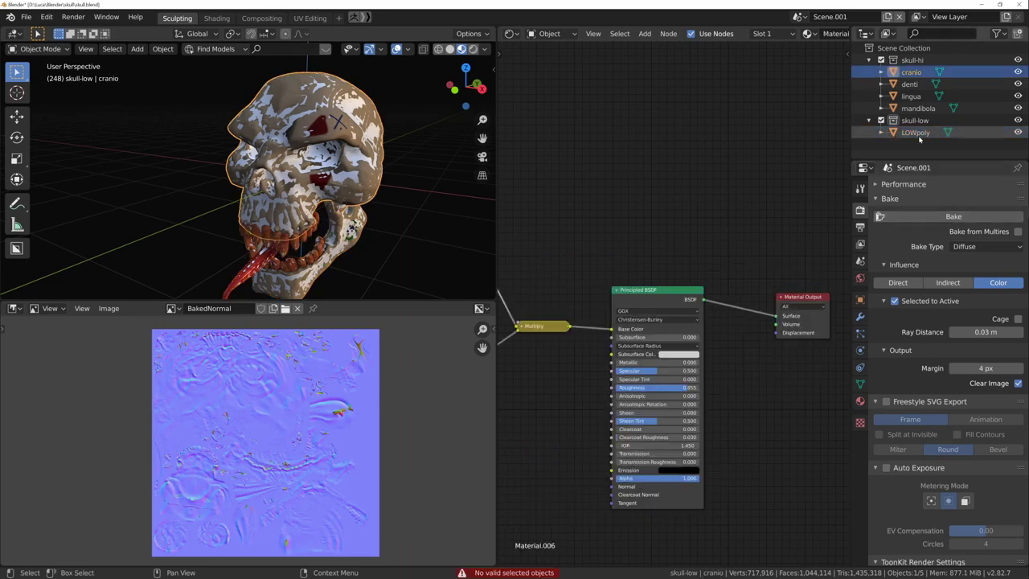
left_click(914, 132, "shift")
left_click(914, 132, "ctrl")
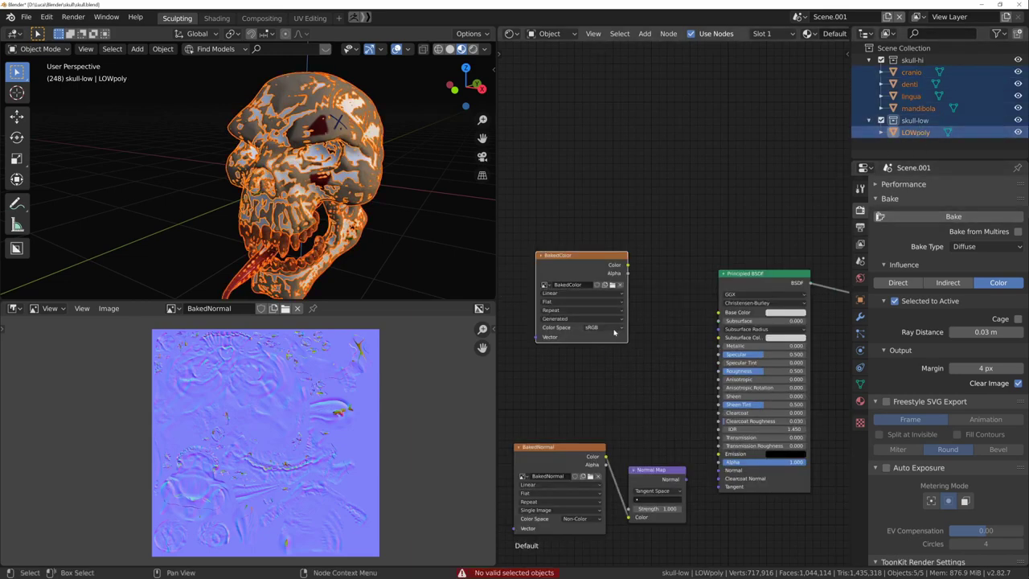
- Bake the high-poly diffuse colours into BakedColor and wait for the bake to finish
left_click(966, 217)
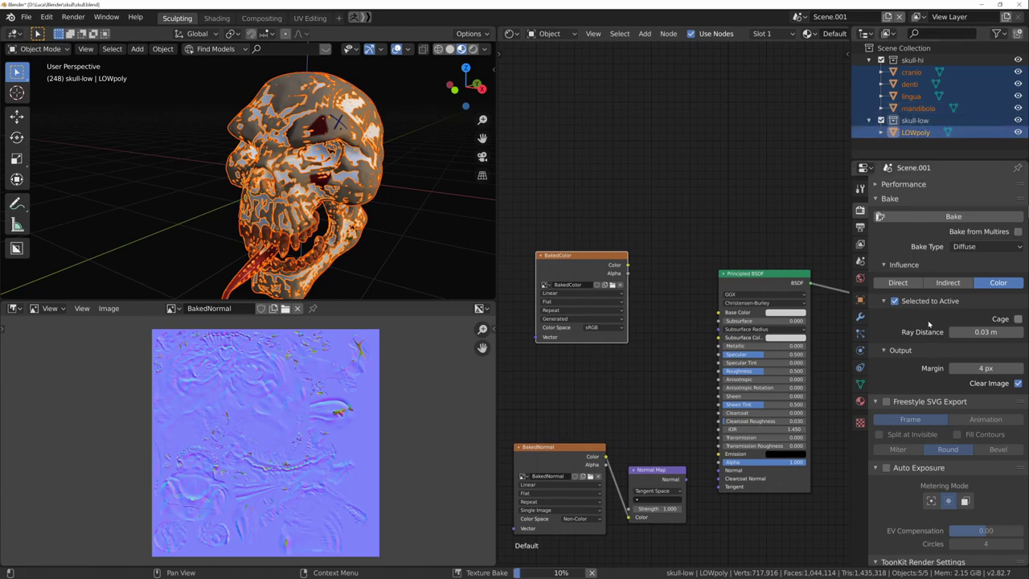
scroll(926, 326, "up", 2)
scroll(926, 325, "up", 2)
scroll(926, 325, "up", 1)
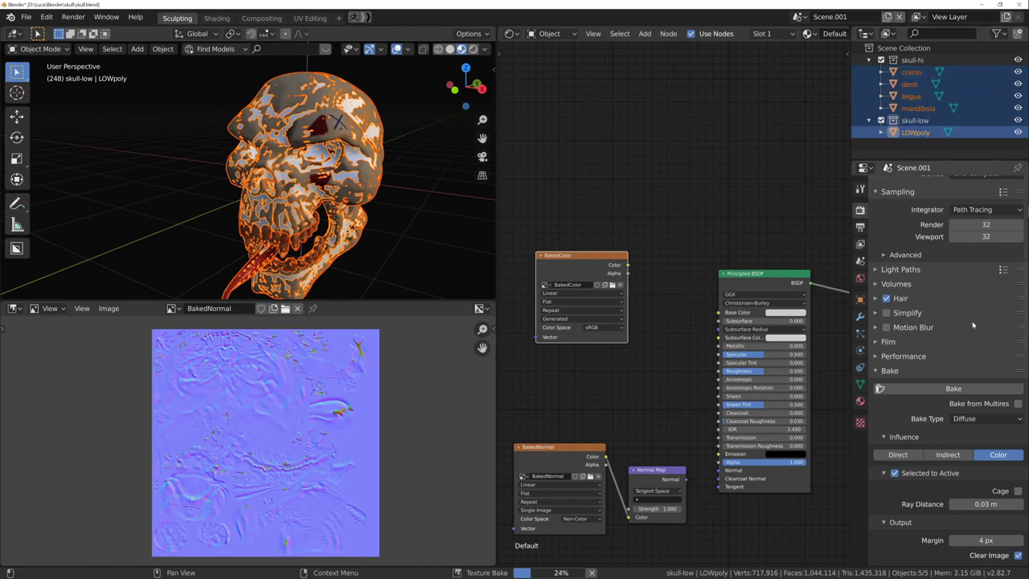
scroll(968, 325, "down", 4)
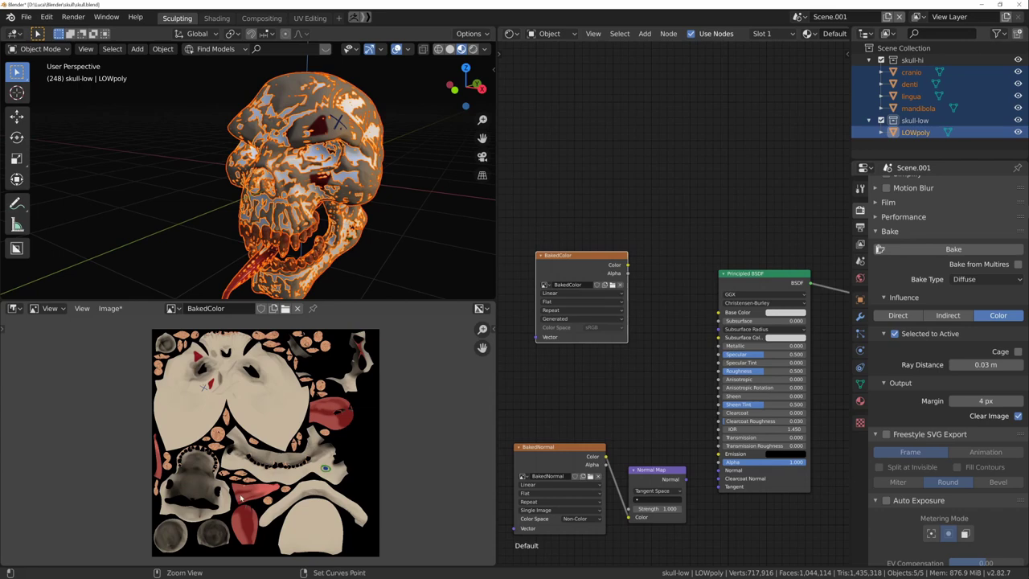
- Zoom and pan around the baked color texture to check the bake result
scroll(240, 497, "up", 2)
scroll(305, 442, "up", 2)
scroll(368, 385, "up", 2)
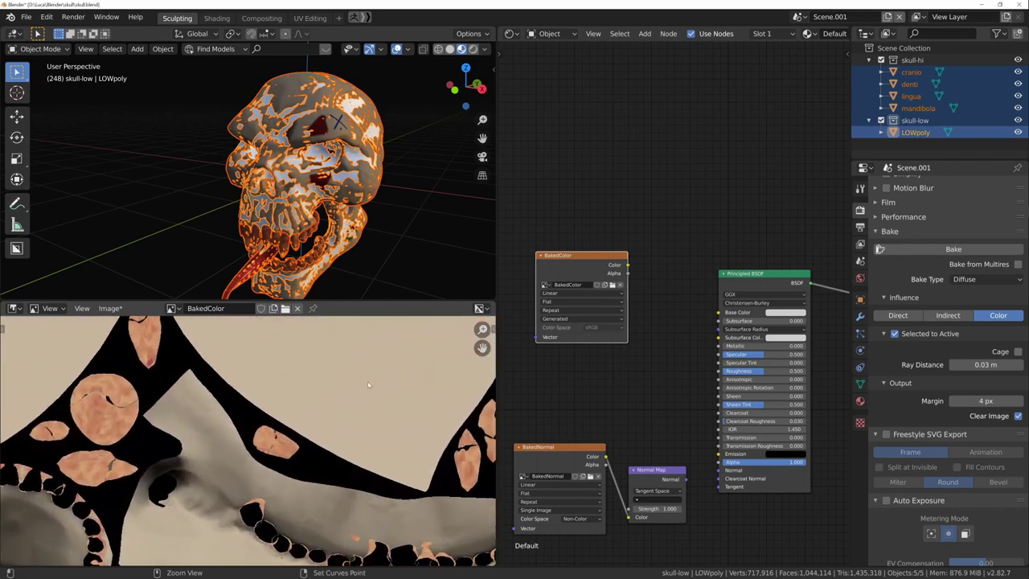
scroll(368, 384, "down", 2)
mouse_move(368, 384)
middle_mouse_down()
mouse_move(270, 430)
mouse_move(282, 438)
mouse_move(277, 450)
mouse_move(274, 425)
mouse_move(291, 408)
mouse_move(221, 508)
mouse_move(288, 466)
middle_mouse_up()
scroll(321, 406, "up", 2)
scroll(274, 426, "up", 2)
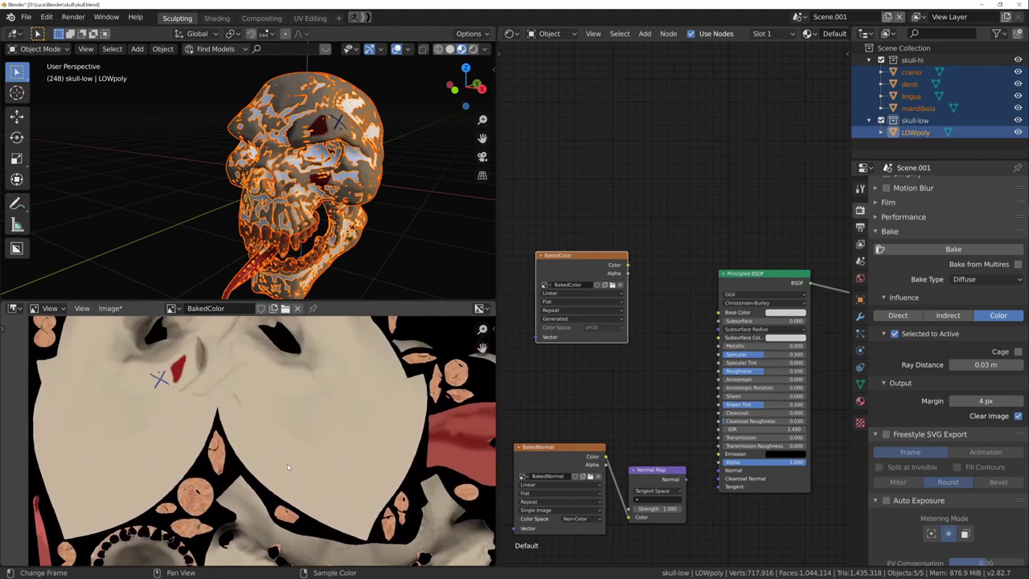
- Save the baked color image as BakedColor.png in the skull folder beside BakedNormal.png
left_click(117, 308)
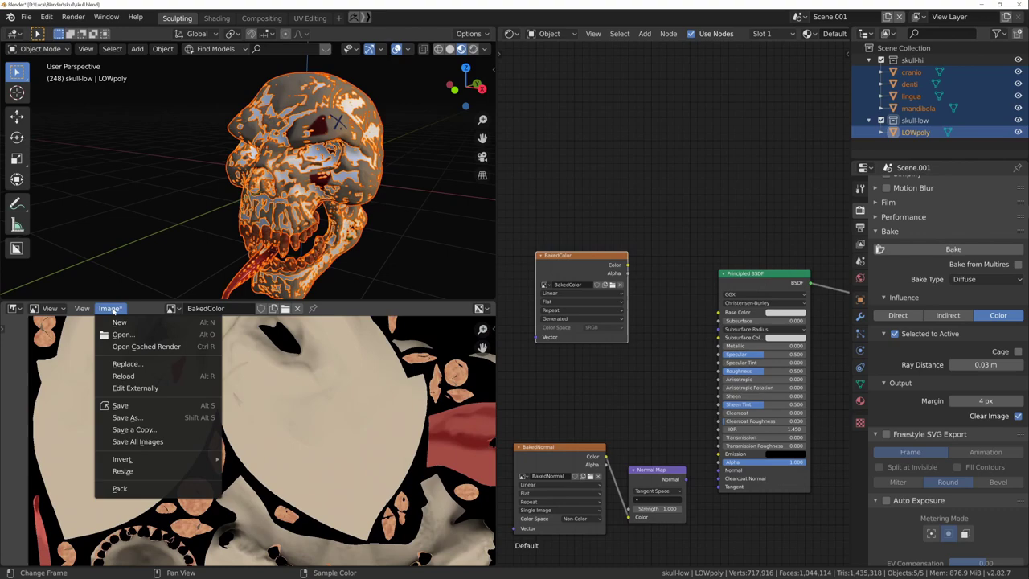
left_click(163, 419)
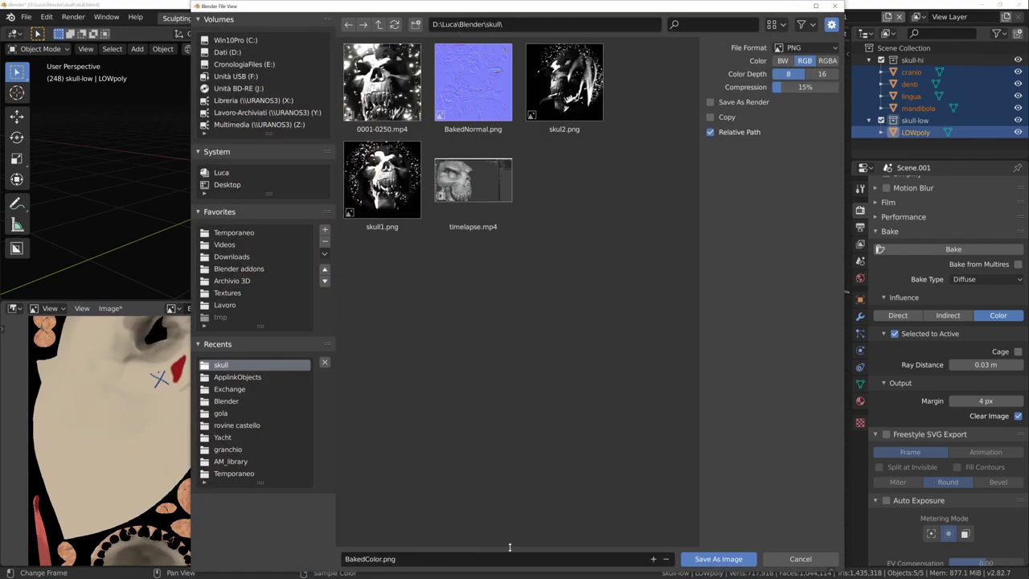
left_click(717, 558)
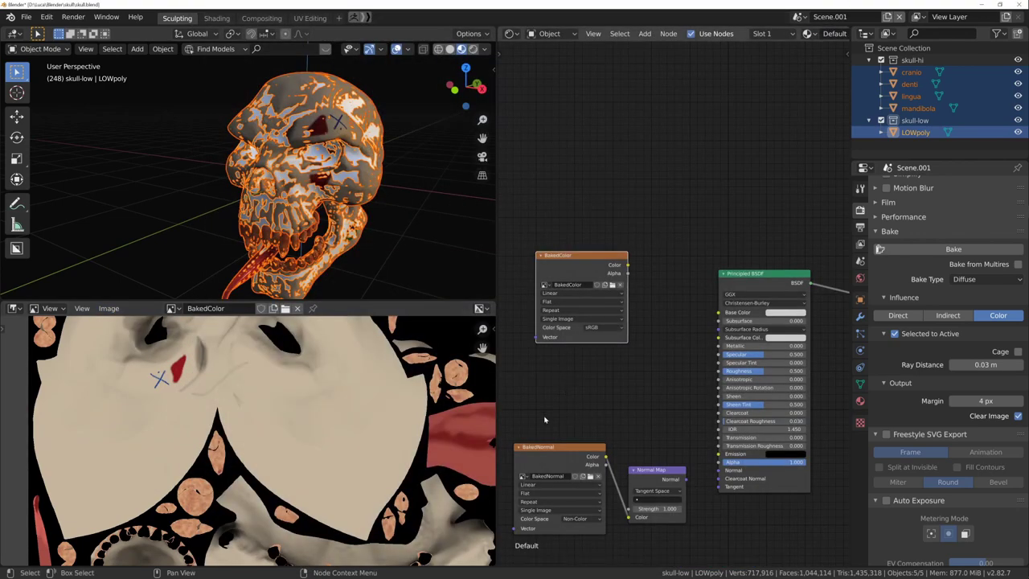
scroll(399, 412, "down", 3)
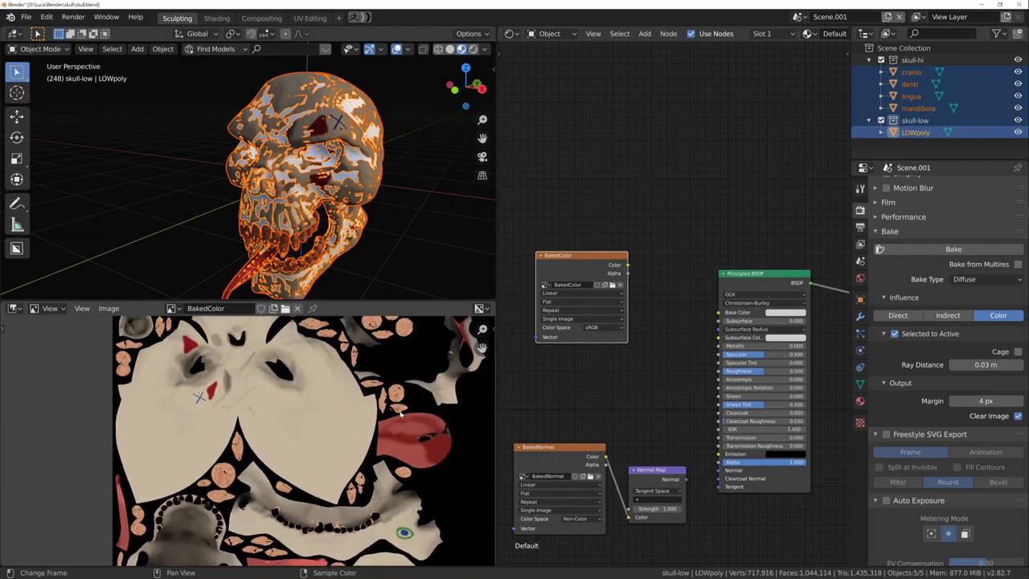
- Link BakedColor into the shader and the Normal Map output into the Principled BSDF Normal input
middle_click_drag(399, 412, 359, 442)
middle_click_drag(595, 262, 569, 277)
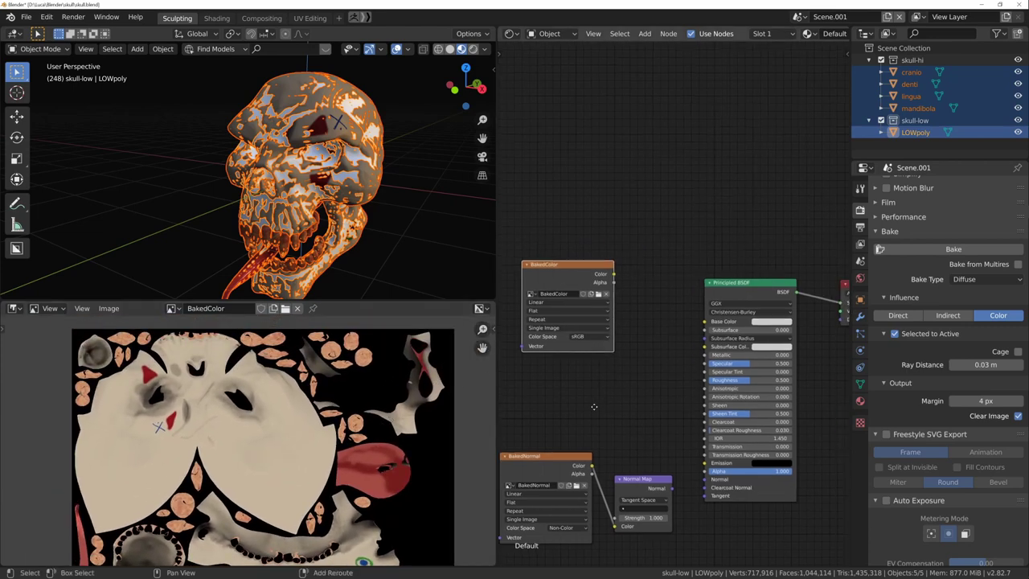
left_click_drag(607, 280, 626, 373)
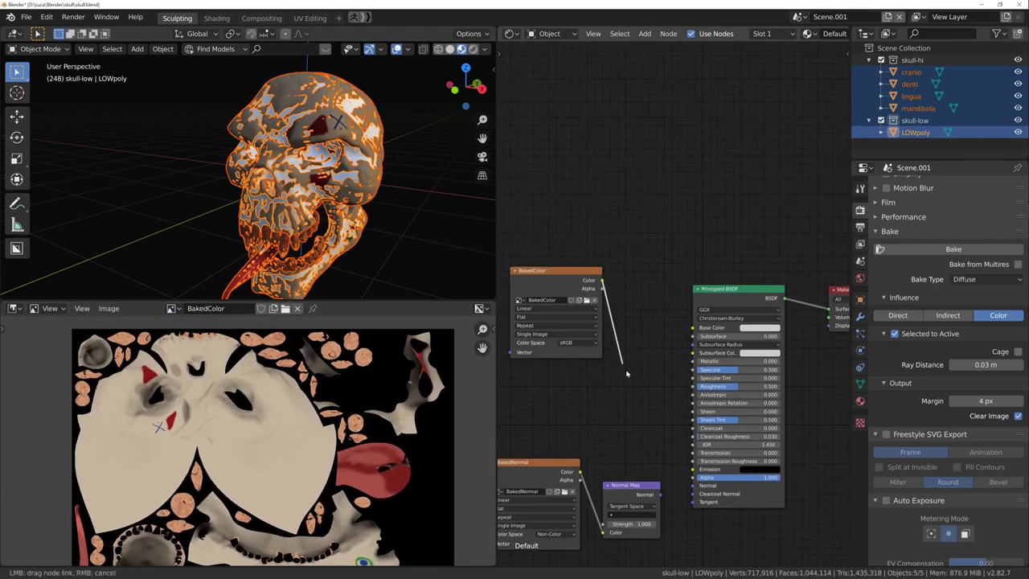
mouse_move(684, 347)
left_mouse_down()
mouse_move(666, 346)
mouse_move(693, 328)
left_mouse_up()
left_click_drag(660, 494, 692, 487)
middle_click_drag(322, 201, 378, 201)
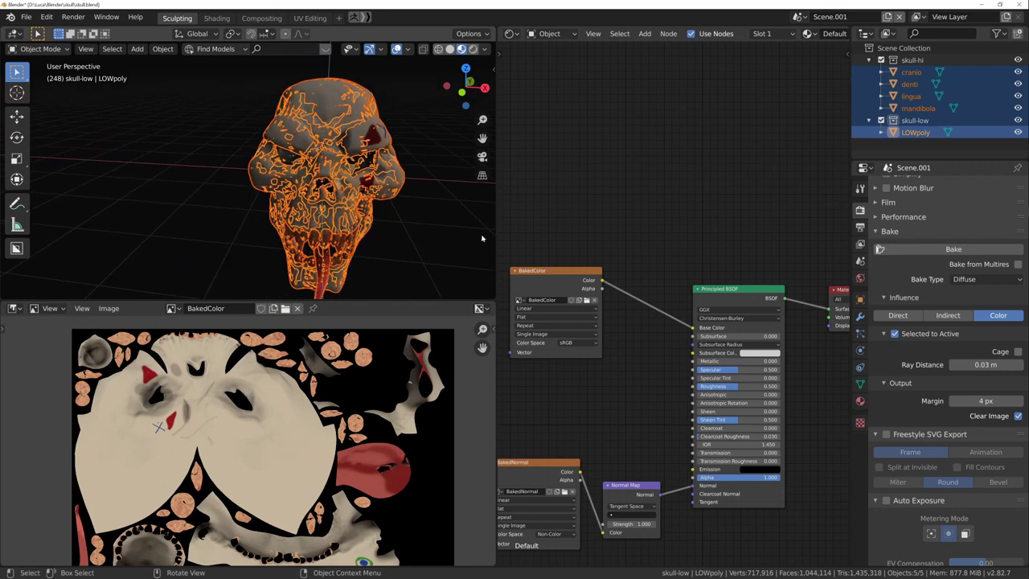
- Move the LOWpoly skull left along X beside the high-poly original
left_click(913, 132)
key("g")
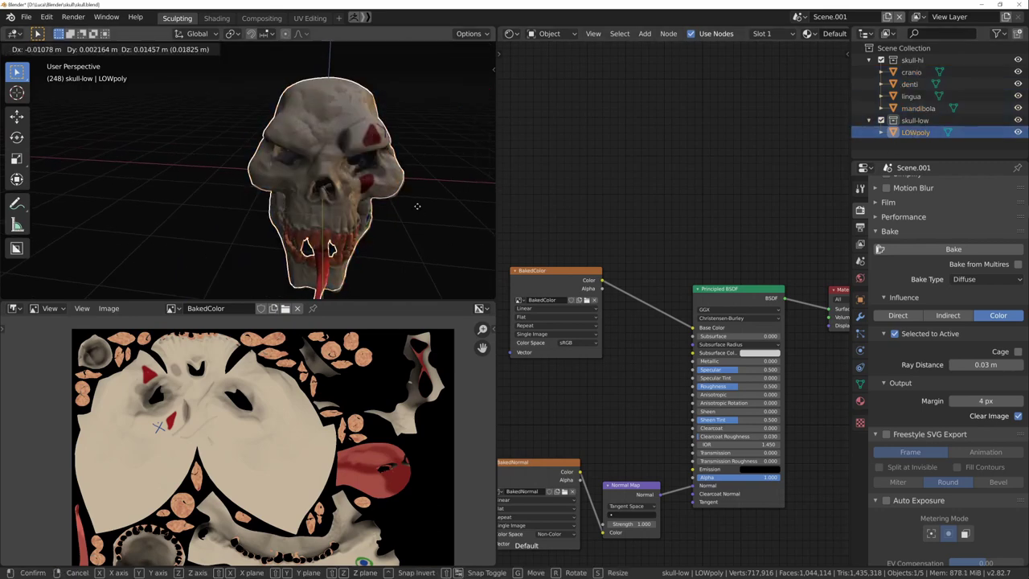
key("x")
left_click(274, 222)
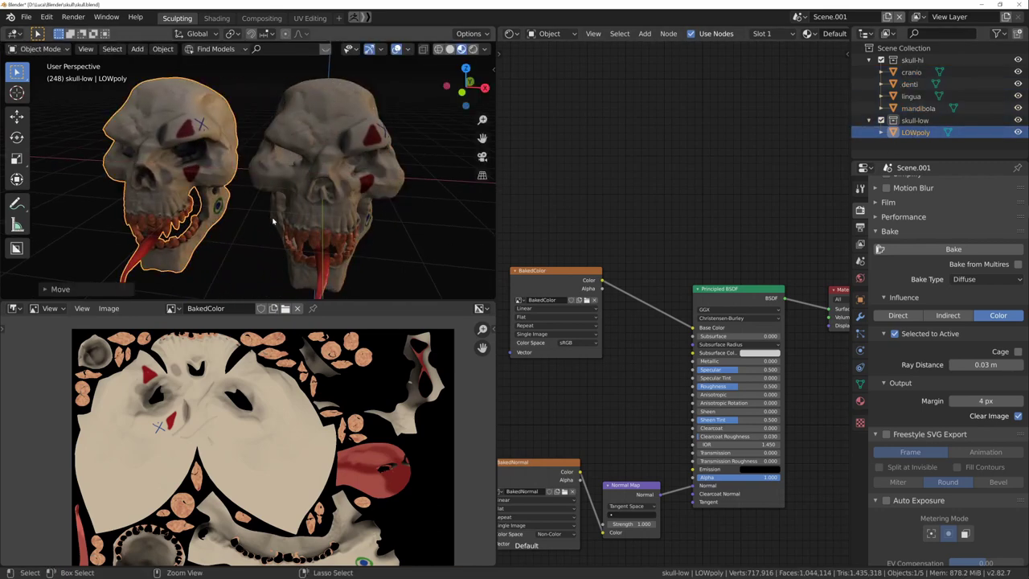
- Maximize the 3D view and orbit to view both skulls from the front and upper left
key("ctrl+space")
mouse_move(273, 222)
middle_mouse_down()
mouse_move(482, 322)
mouse_move(590, 351)
mouse_move(526, 356)
mouse_move(519, 367)
middle_mouse_up()
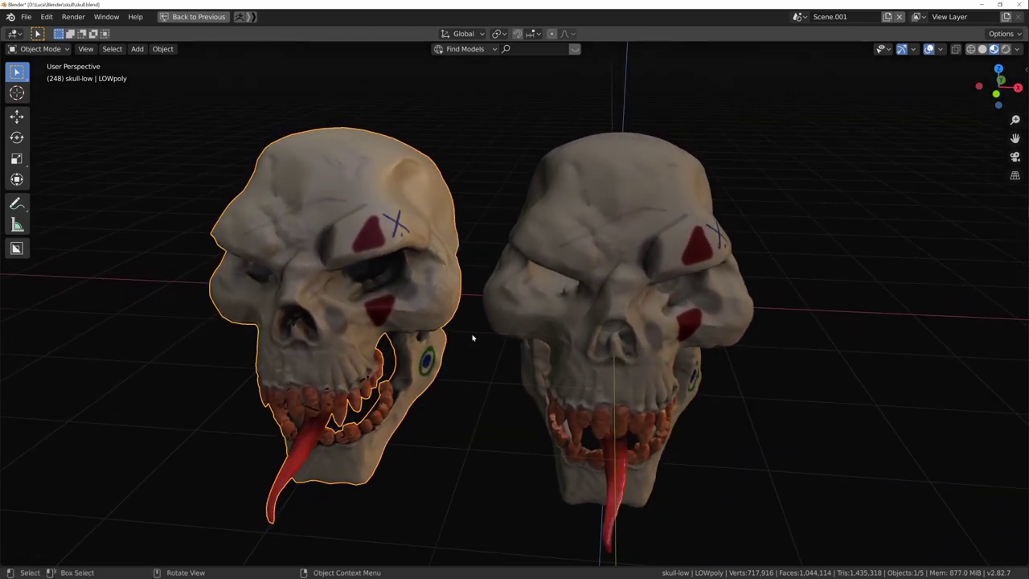
middle_click_drag(472, 337, 406, 188)
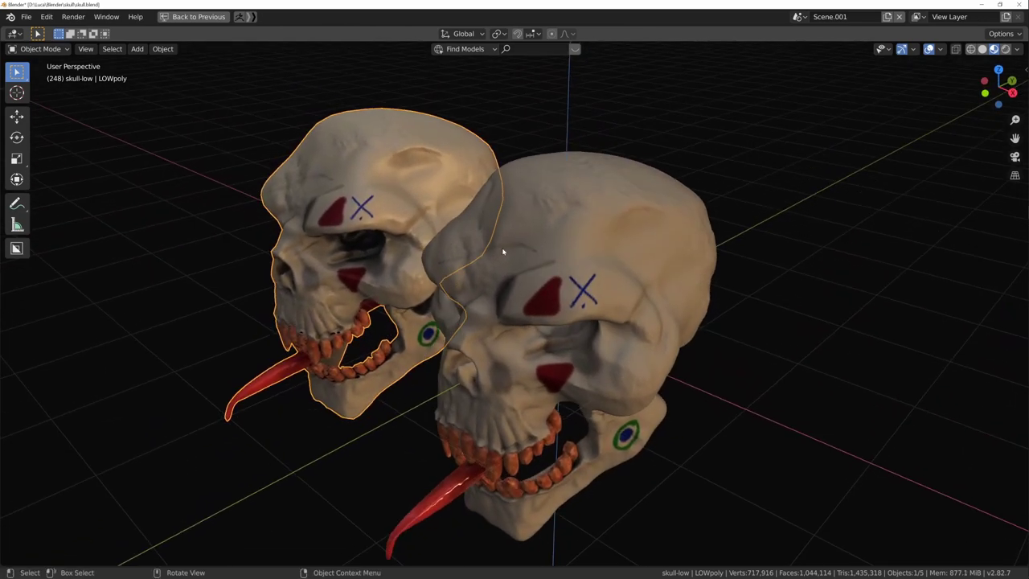
key("ctrl+Tab")
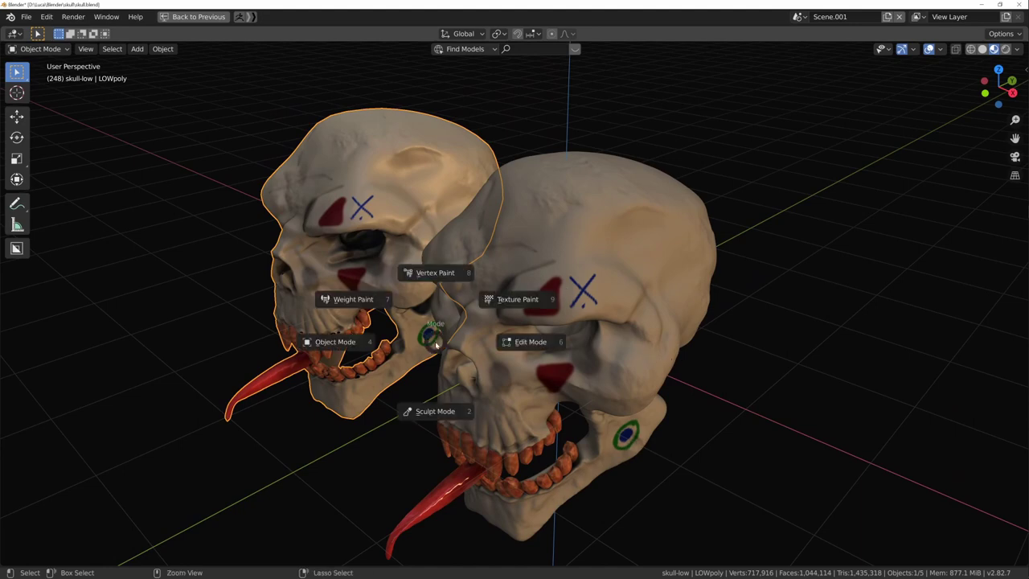
- Set the LOWpoly skull material's Principled BSDF Roughness to 0.800
key("ctrl+space")
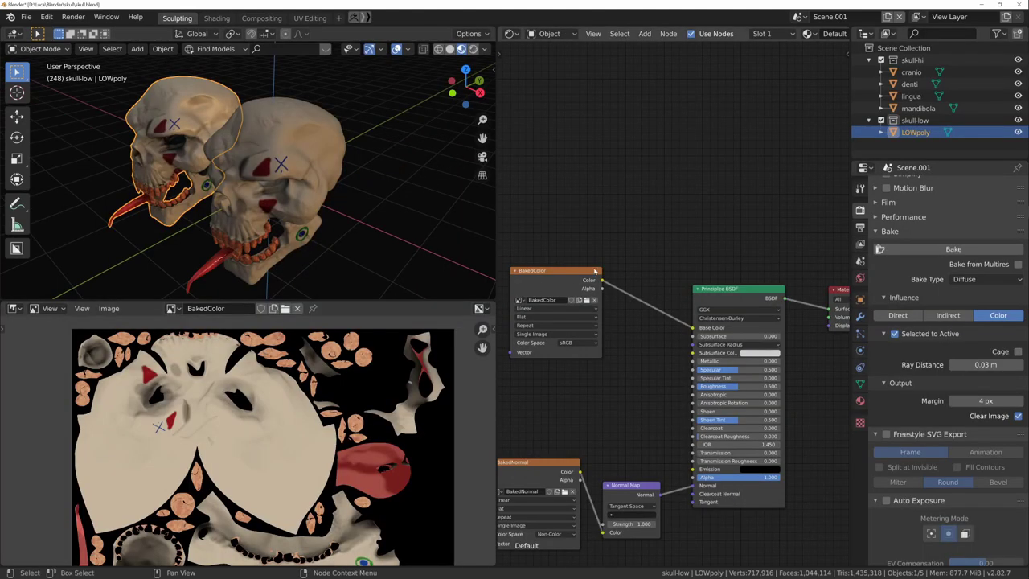
middle_click_drag(627, 417, 590, 391)
left_click(298, 133)
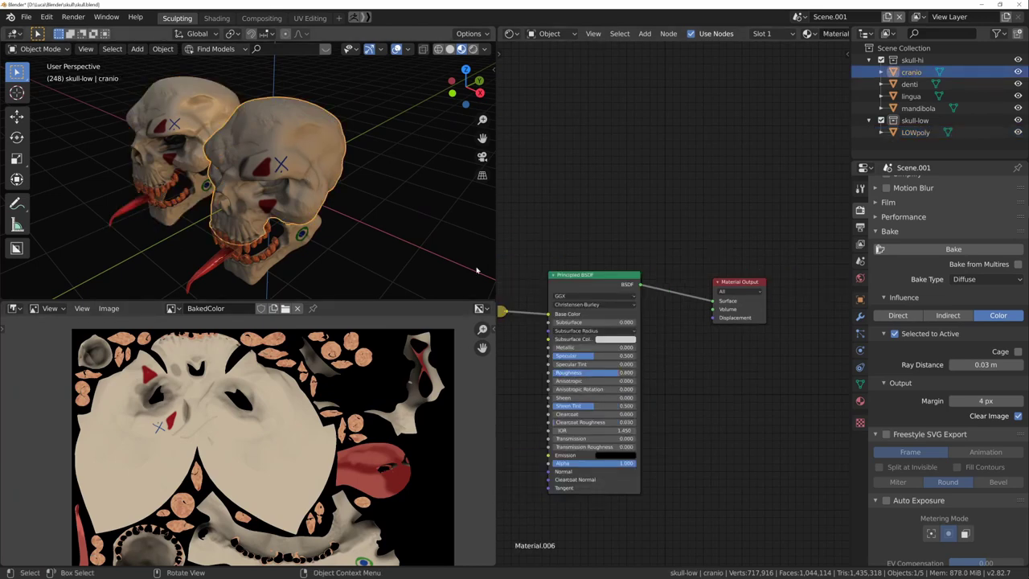
left_click(190, 119)
type("0.8")
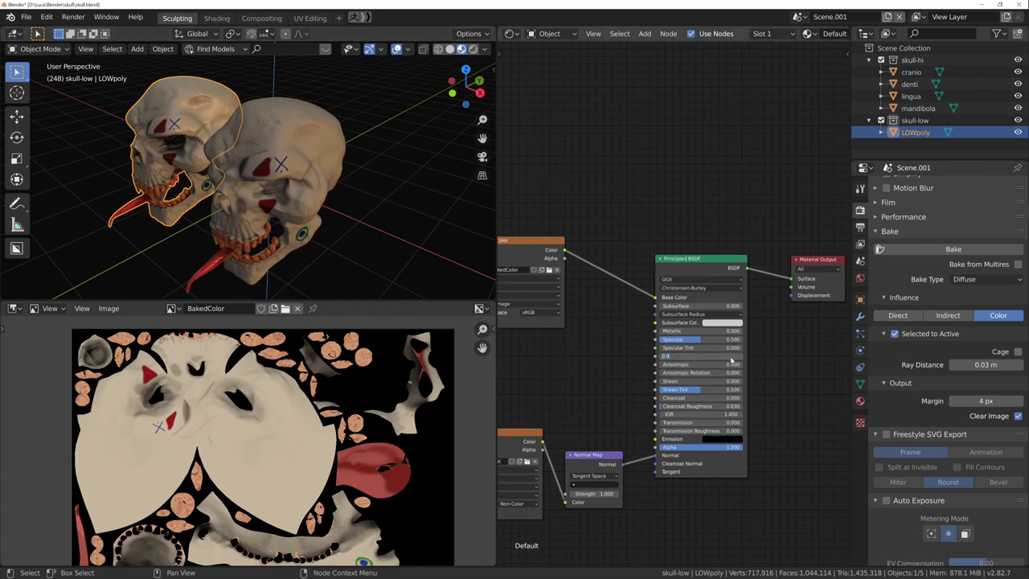
key("Return")
- Deselect everything and show both skulls full-screen from a more frontal angle
left_click(374, 249)
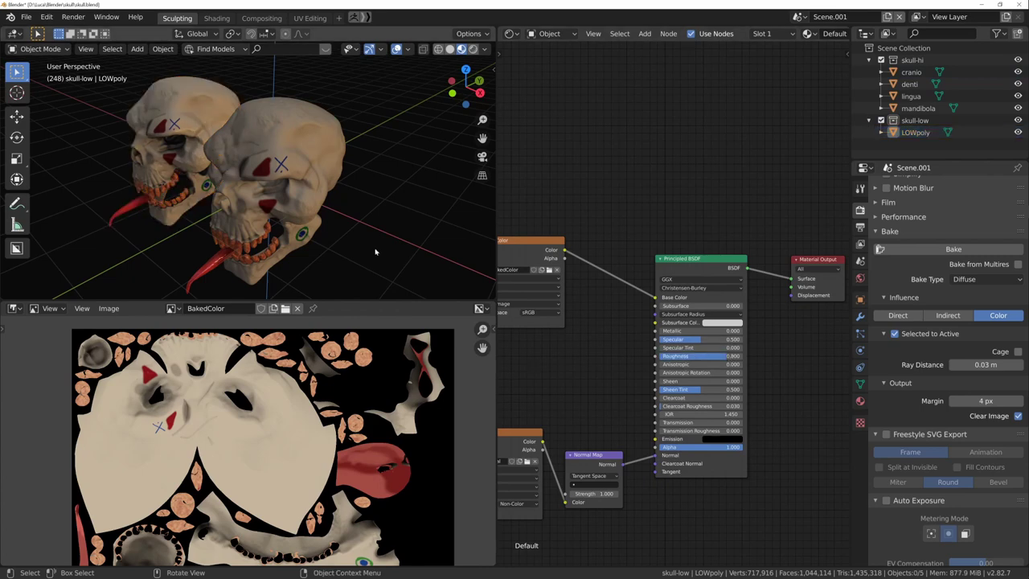
mouse_move(352, 261)
middle_mouse_down()
mouse_move(367, 251)
mouse_move(493, 393)
mouse_move(485, 403)
mouse_move(431, 395)
mouse_move(416, 422)
mouse_move(404, 418)
mouse_move(487, 386)
mouse_move(493, 363)
middle_mouse_up()
key("ctrl+space")
- Select the high-poly cranium, tongue, teeth and jaw together
left_click(678, 286)
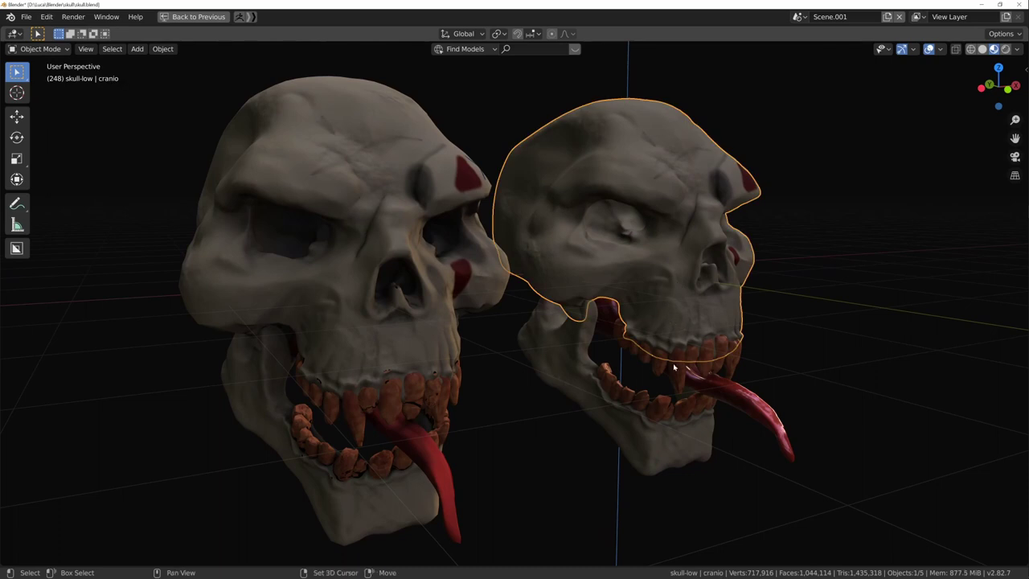
left_click(681, 402, "shift")
left_click(669, 425, "shift")
left_click(650, 454, "shift")
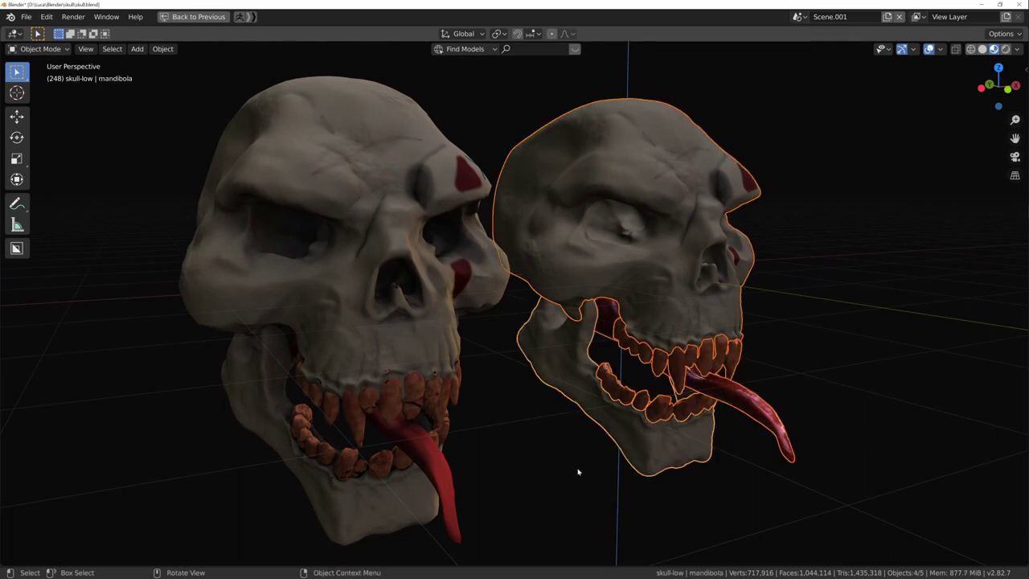
- Show the LOWpoly skull's whole mesh selected in Edit Mode, then return to Object Mode
left_click(409, 351)
key("Tab")
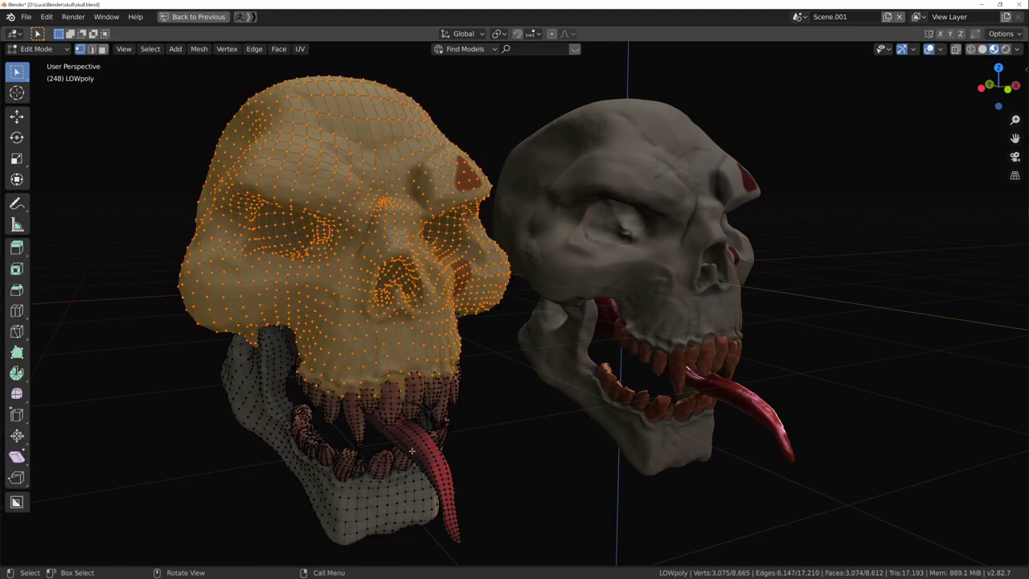
key("a")
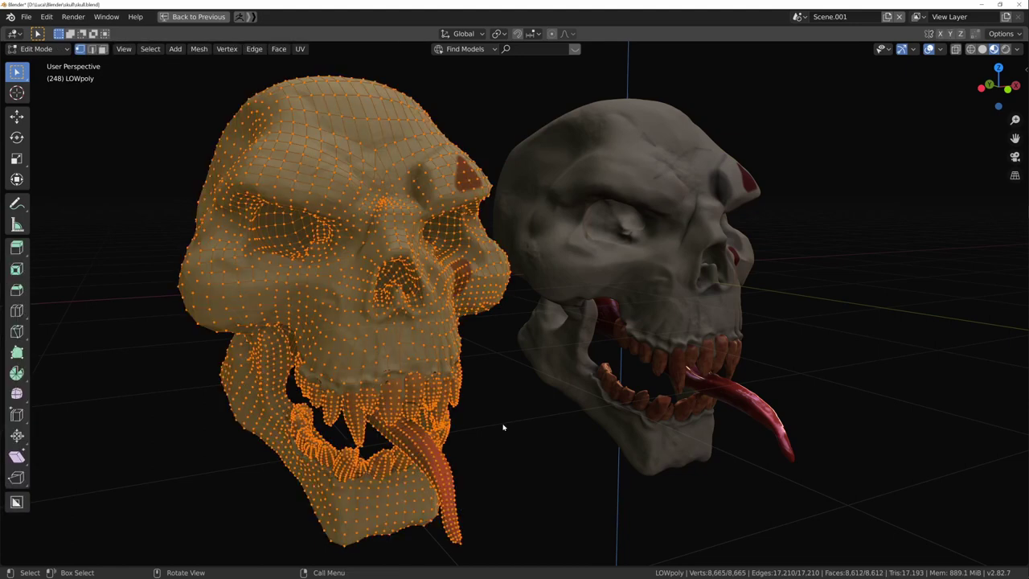
key("Tab")
- Orbit around both skulls, reselect LOWpoly and restore the multi-editor layout
key("alt+a")
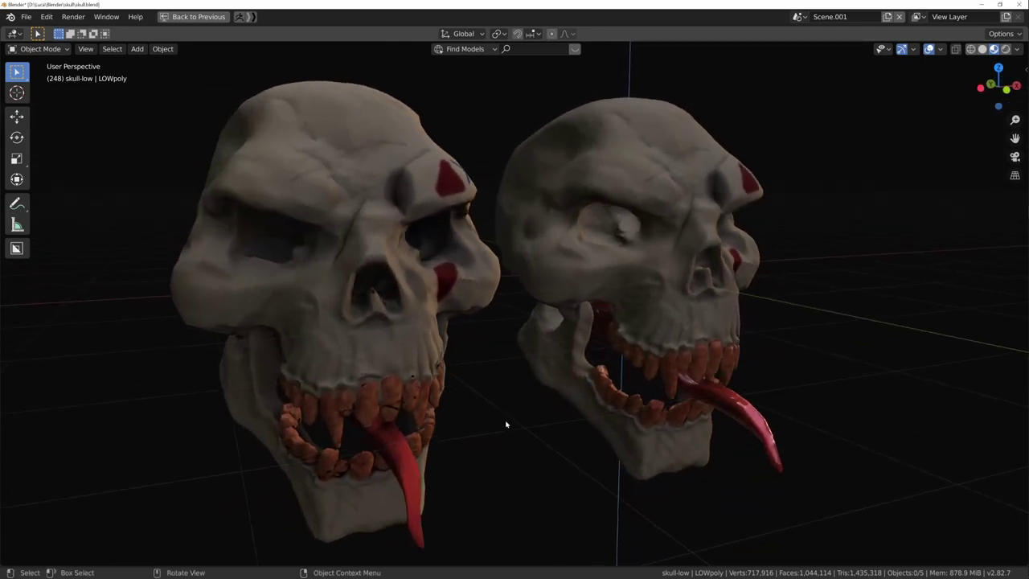
mouse_move(537, 344)
middle_mouse_down()
mouse_move(463, 414)
mouse_move(438, 378)
mouse_move(472, 368)
mouse_move(520, 394)
mouse_move(476, 430)
middle_mouse_up()
left_click(438, 378)
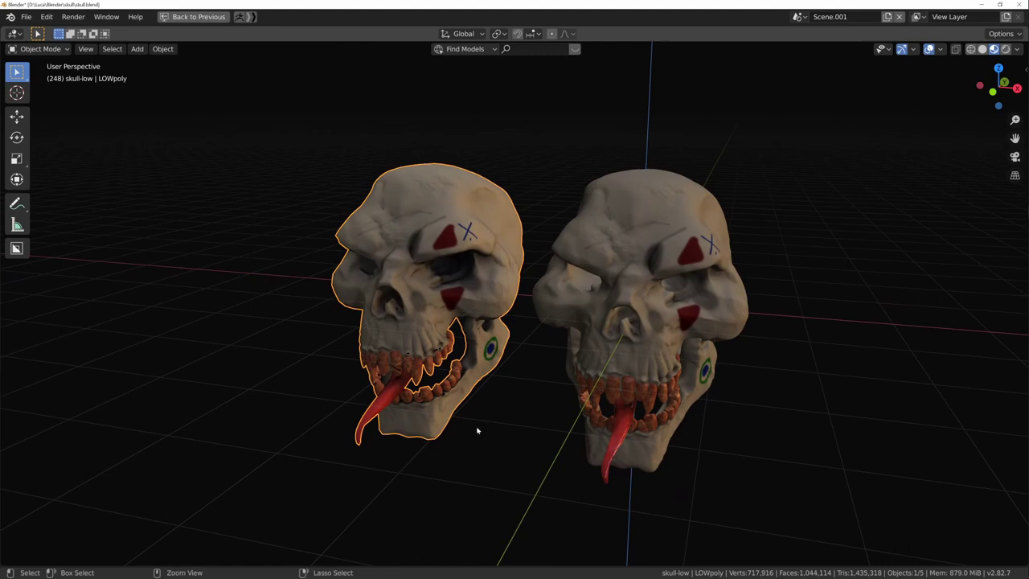
key("ctrl+space")
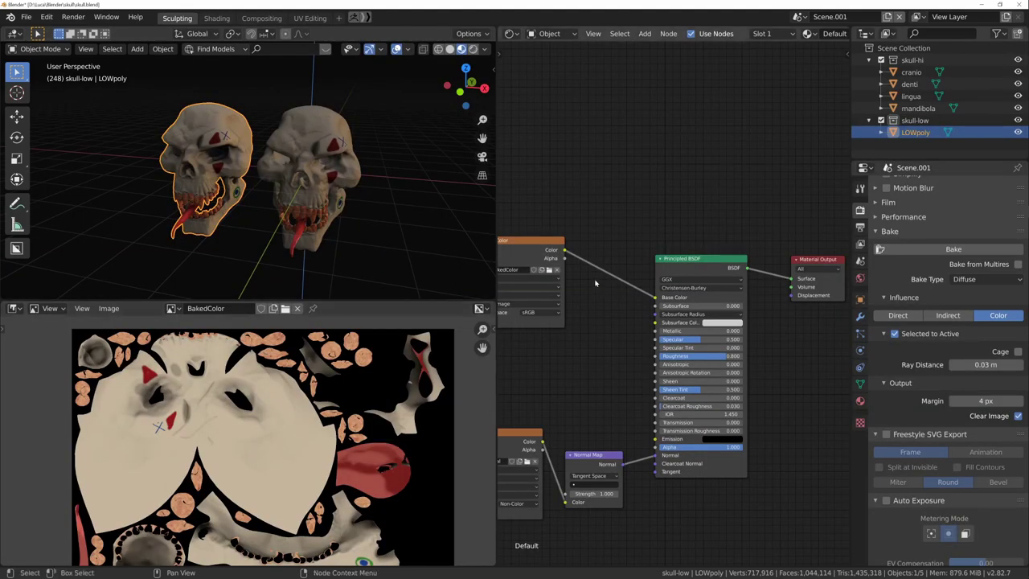
- Bring the LOWpoly material nodes fully into view and leave the Bake Type on Diffuse
middle_click_drag(739, 255, 823, 239)
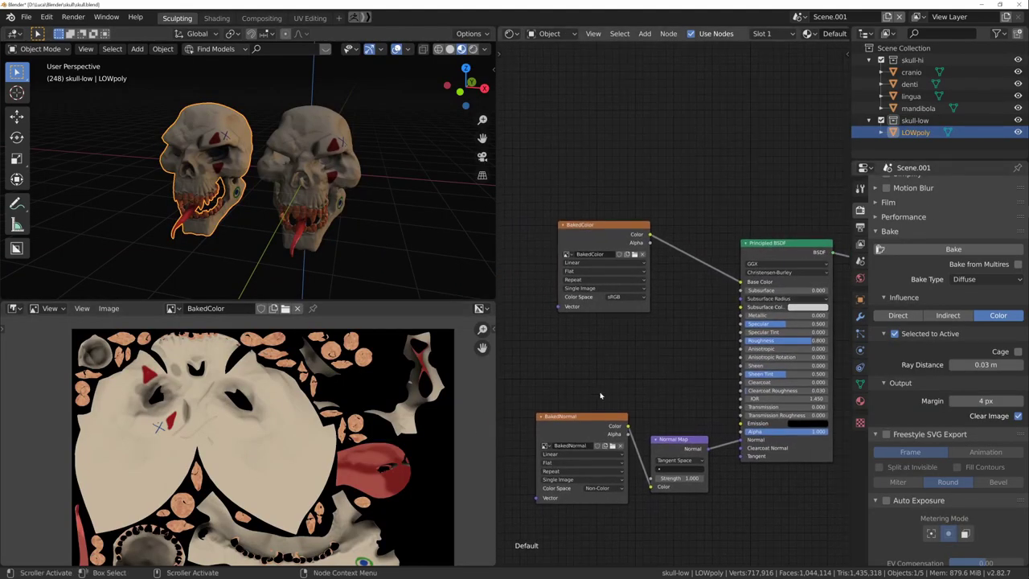
scroll(618, 395, "up", 1)
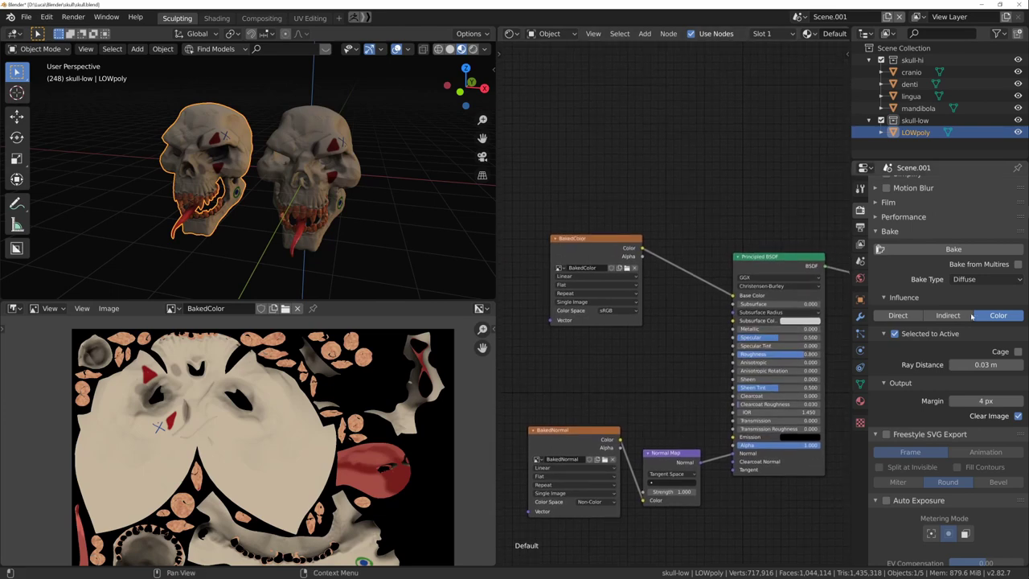
left_click(974, 279)
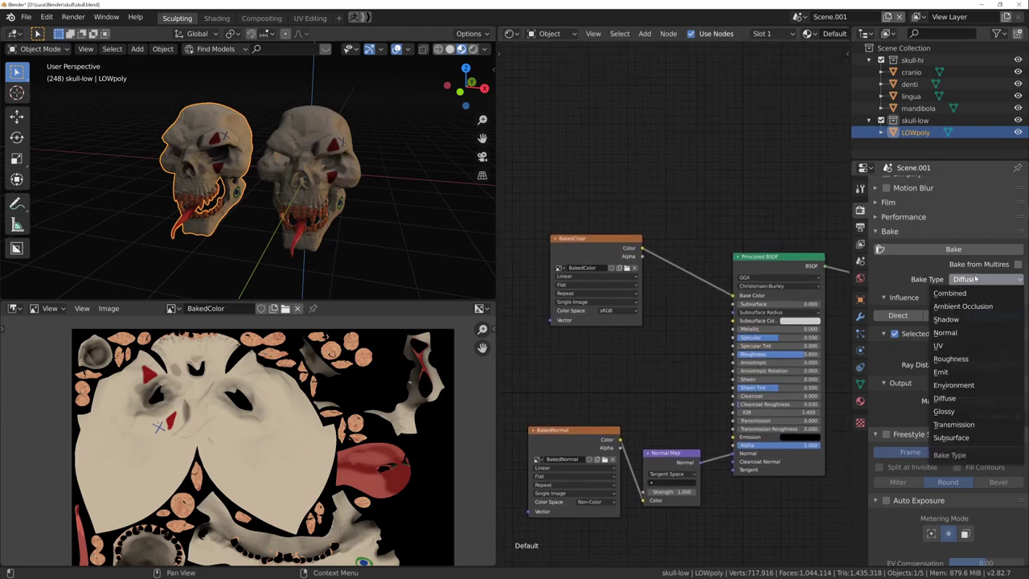
left_click(945, 398)
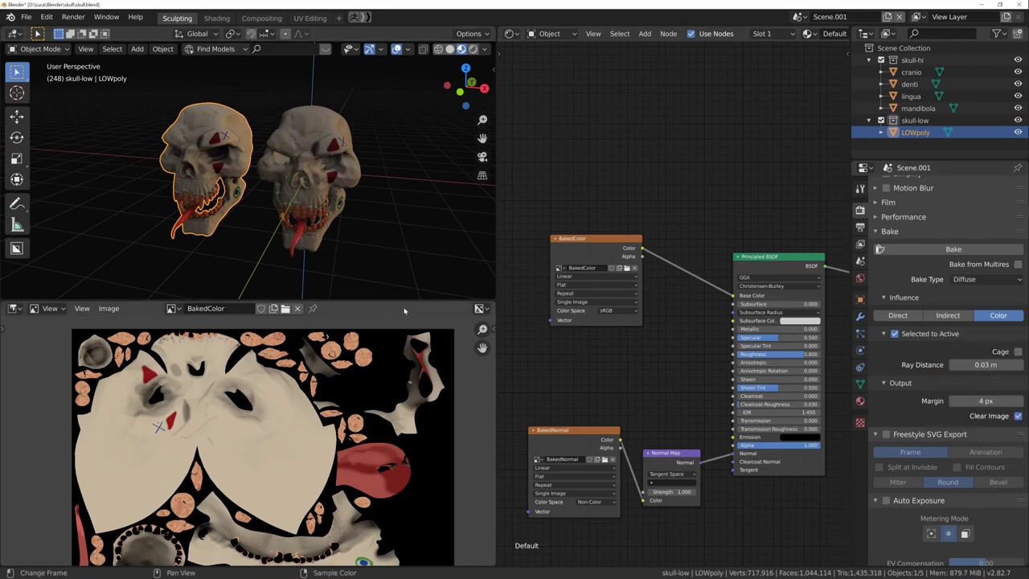
key("ctrl+space")
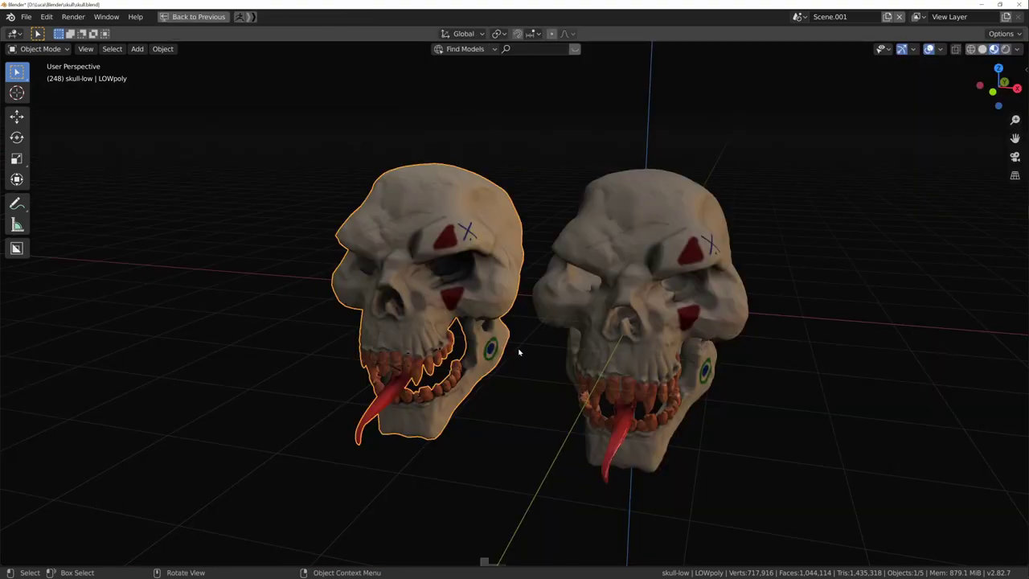
mouse_move(518, 350)
middle_mouse_down()
mouse_move(579, 344)
mouse_move(551, 306)
mouse_move(521, 329)
mouse_move(665, 390)
mouse_move(617, 391)
middle_mouse_up()
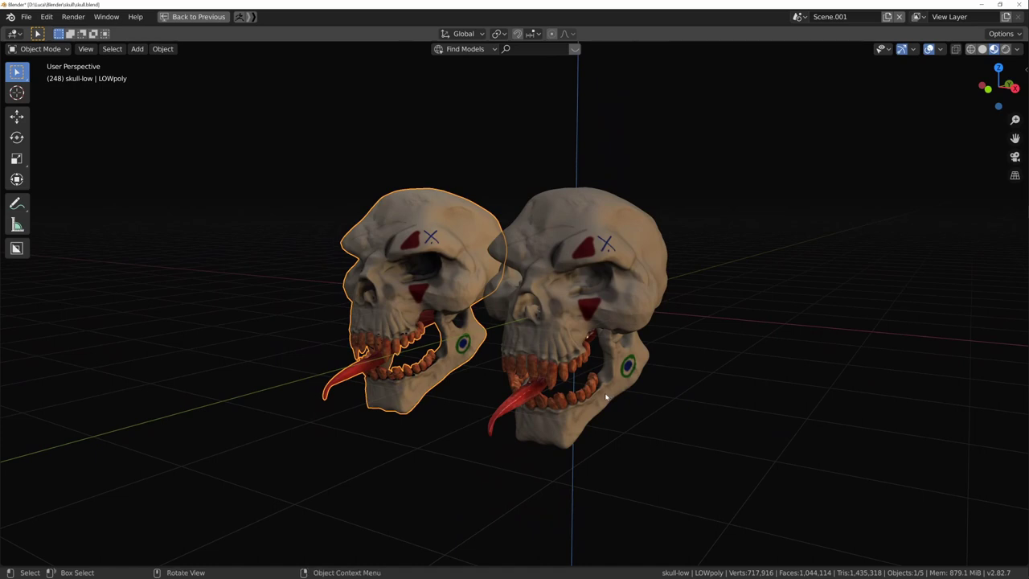
middle_click_drag(605, 396, 587, 383)
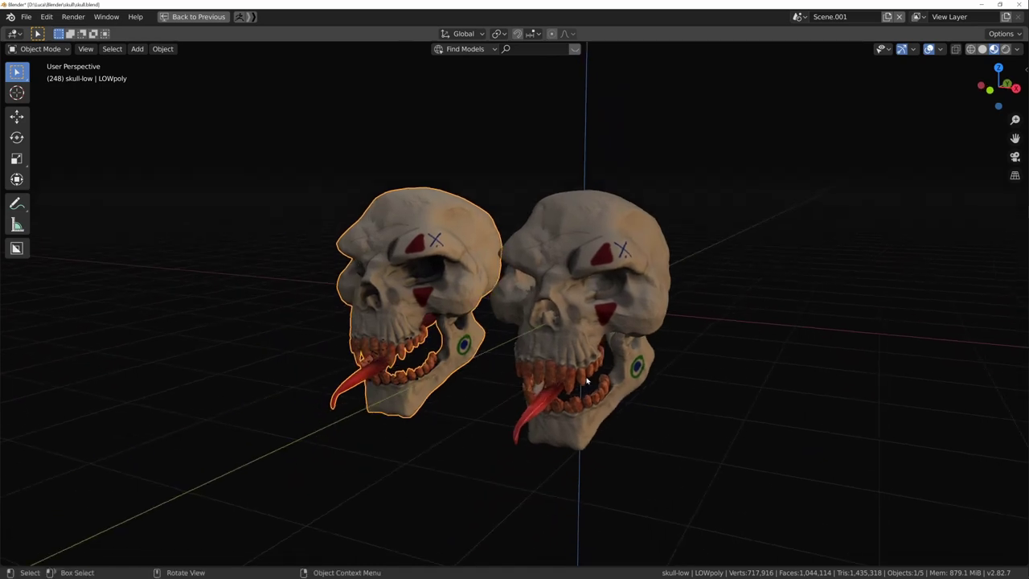
left_click(492, 408)
mouse_move(492, 408)
middle_mouse_down()
mouse_move(536, 368)
mouse_move(533, 390)
mouse_move(535, 357)
mouse_move(454, 426)
middle_mouse_up()
scroll(442, 357, "up", 2)
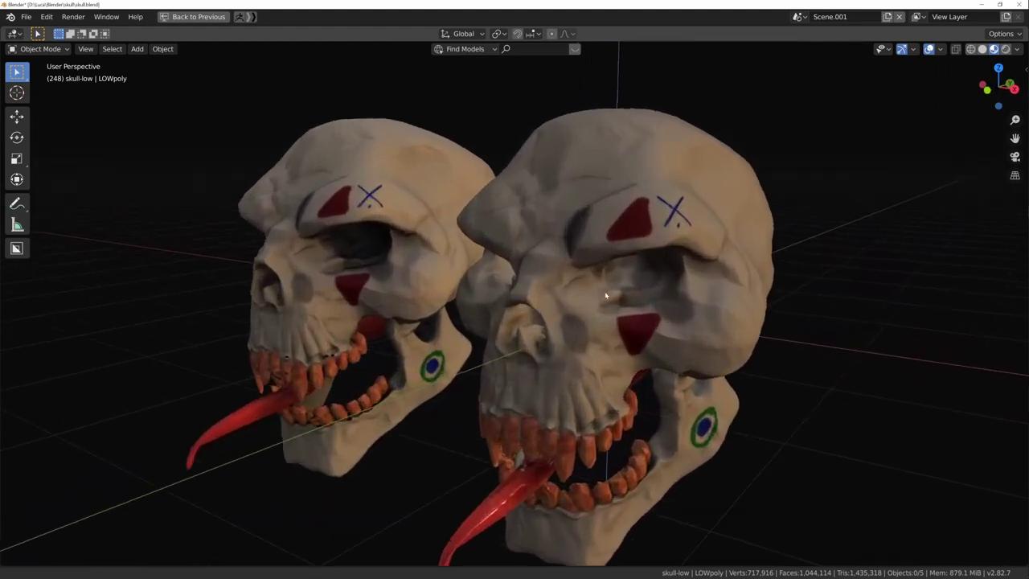
scroll(446, 354, "up", 2)
scroll(452, 350, "up", 2)
scroll(459, 346, "up", 2)
mouse_move(460, 345)
middle_mouse_down()
mouse_move(482, 349)
mouse_move(484, 367)
mouse_move(499, 337)
mouse_move(452, 364)
mouse_move(551, 349)
middle_mouse_up()
scroll(452, 365, "down", 3)
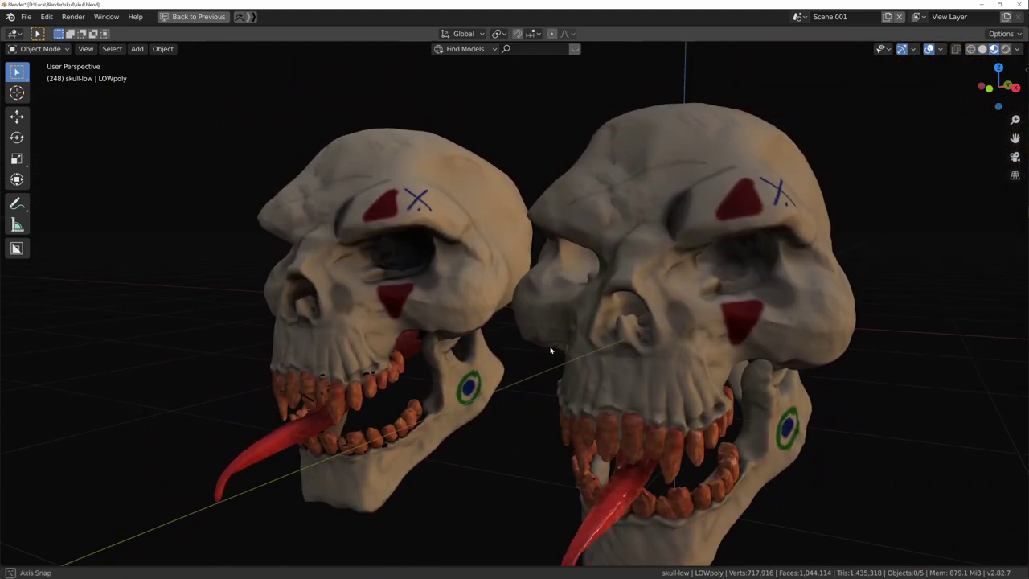
scroll(418, 413, "down", 2)
mouse_move(418, 413)
middle_mouse_down()
mouse_move(514, 384)
mouse_move(485, 394)
middle_mouse_up()
mouse_move(499, 350)
middle_mouse_down()
mouse_move(498, 385)
mouse_move(553, 359)
mouse_move(569, 373)
mouse_move(571, 356)
mouse_move(522, 351)
mouse_move(488, 374)
mouse_move(546, 361)
mouse_move(504, 391)
mouse_move(491, 425)
mouse_move(541, 397)
mouse_move(485, 407)
mouse_move(533, 397)
mouse_move(467, 441)
middle_mouse_up()
key("Tab")
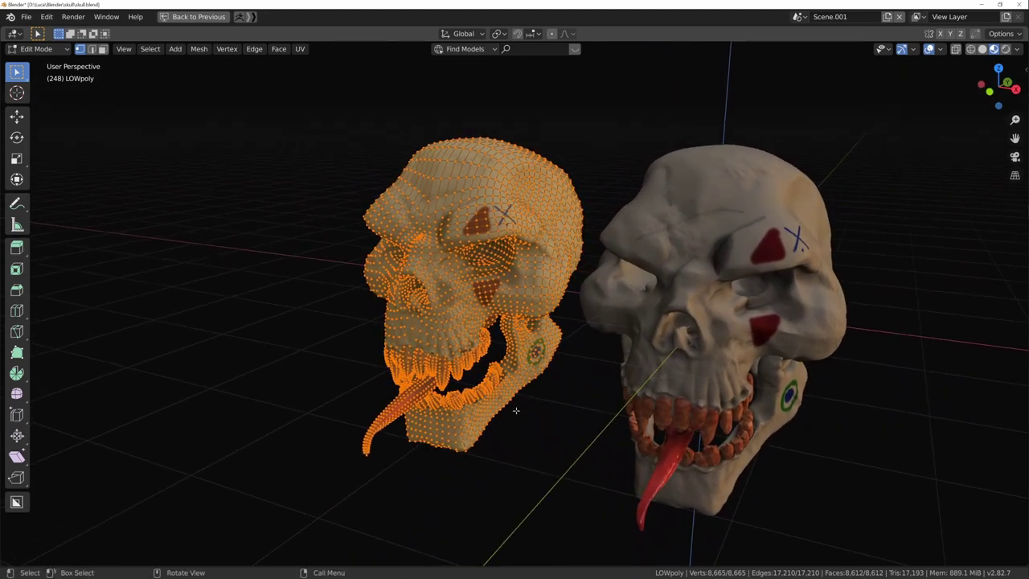
key("Tab")
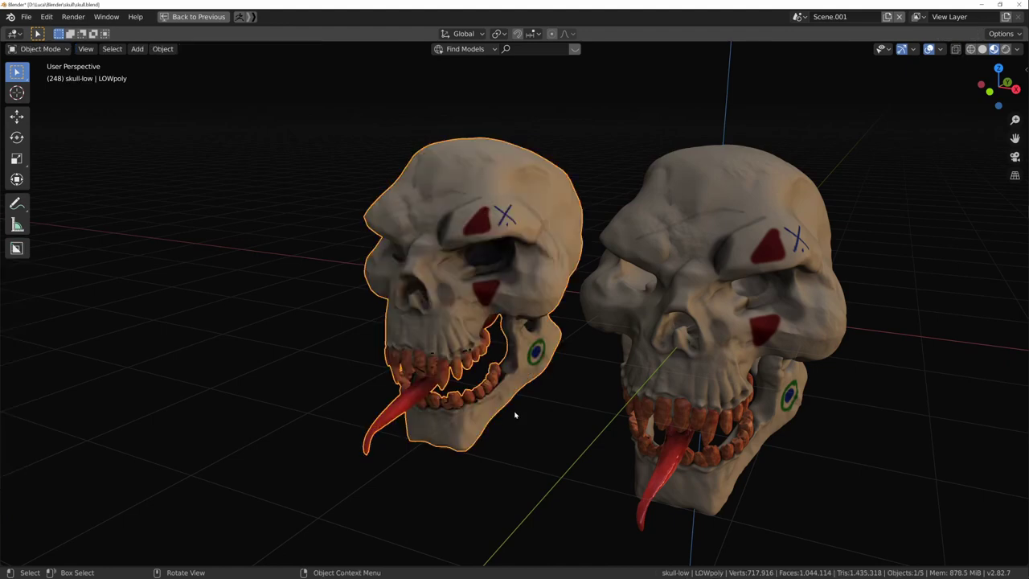